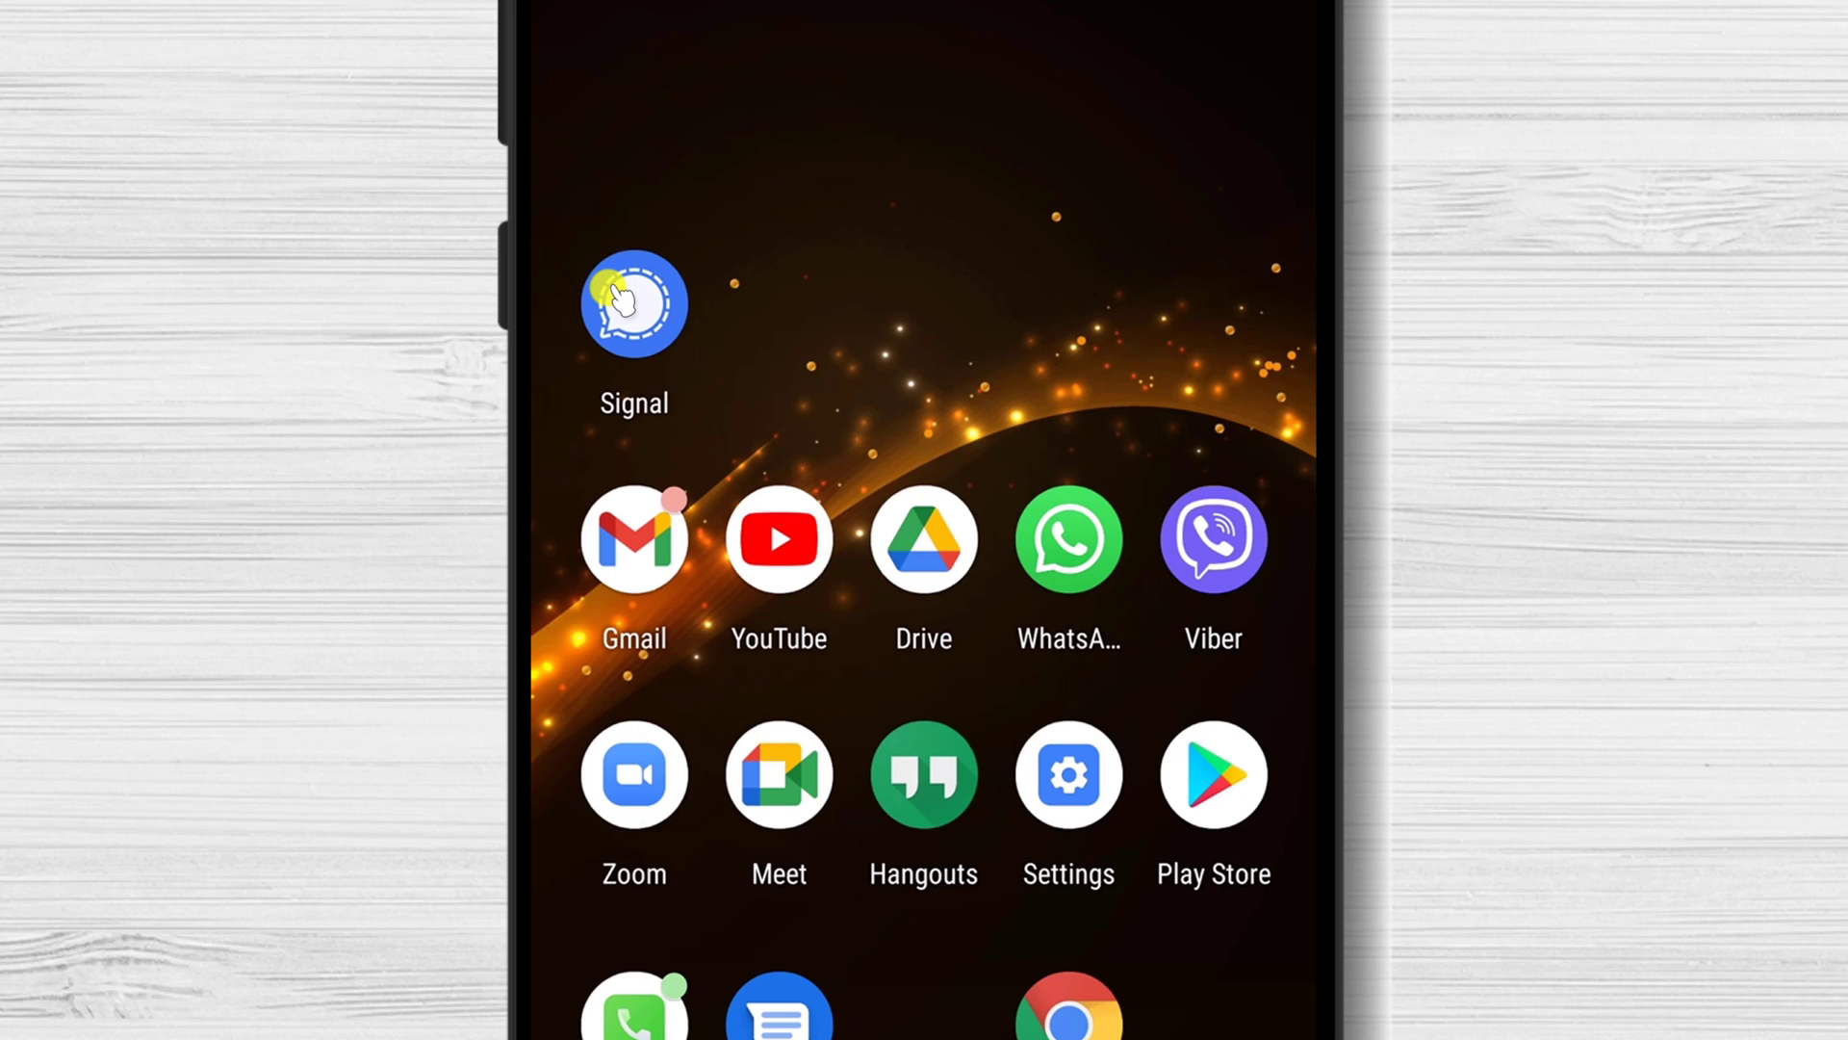
Step: Go to Settings > Chats and media > Chat backups in Signal and start turning on local backups
left_click(616, 296)
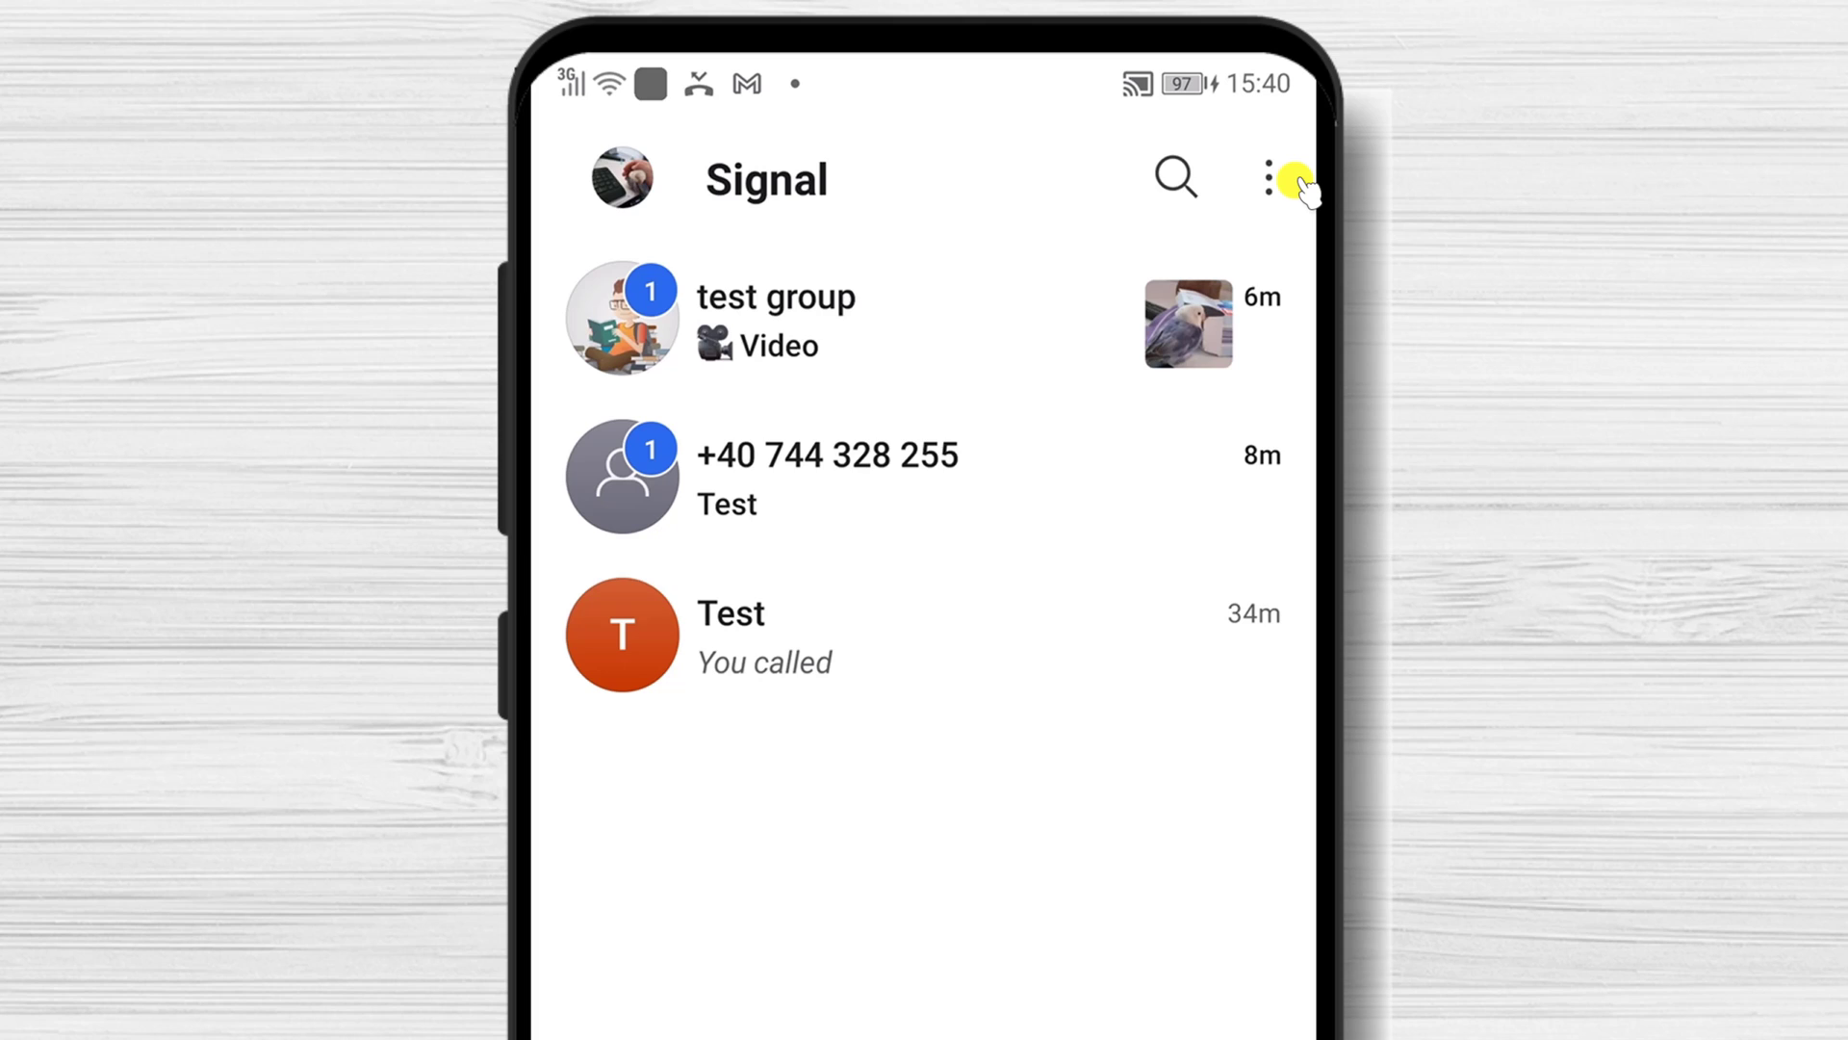
left_click(1269, 180)
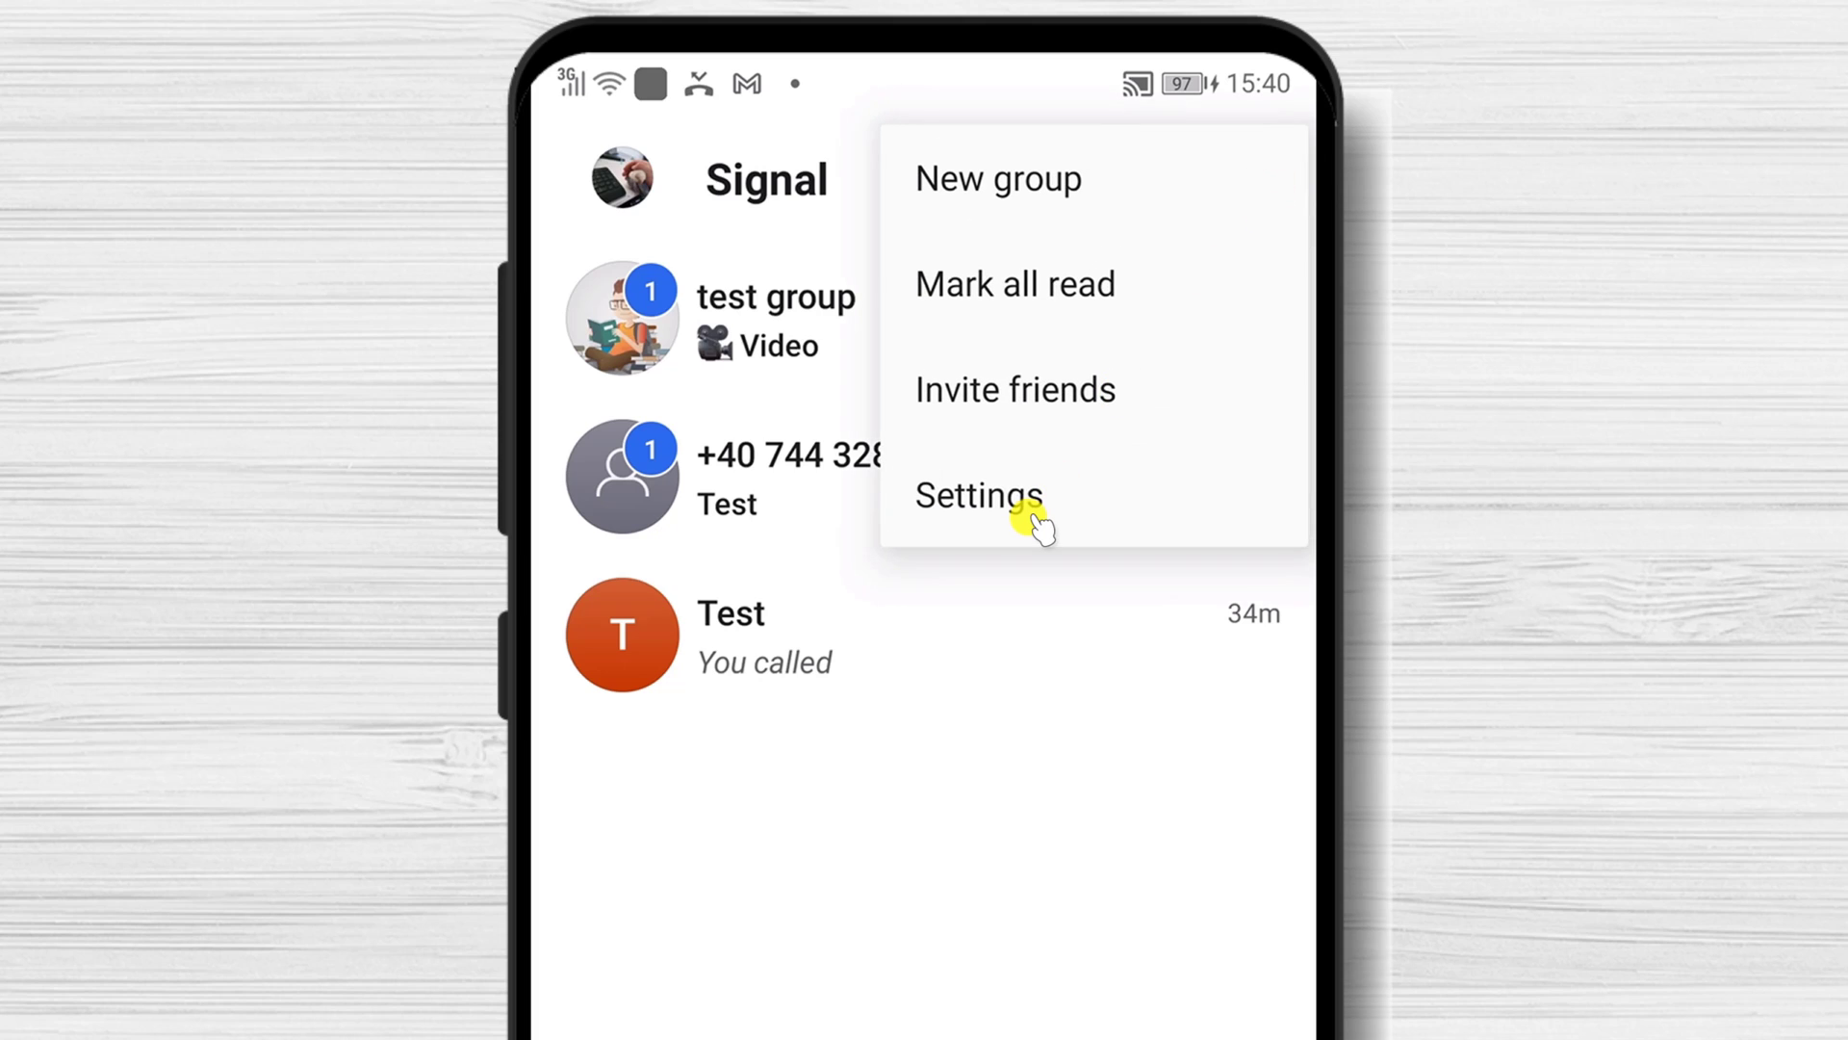
left_click(1038, 522)
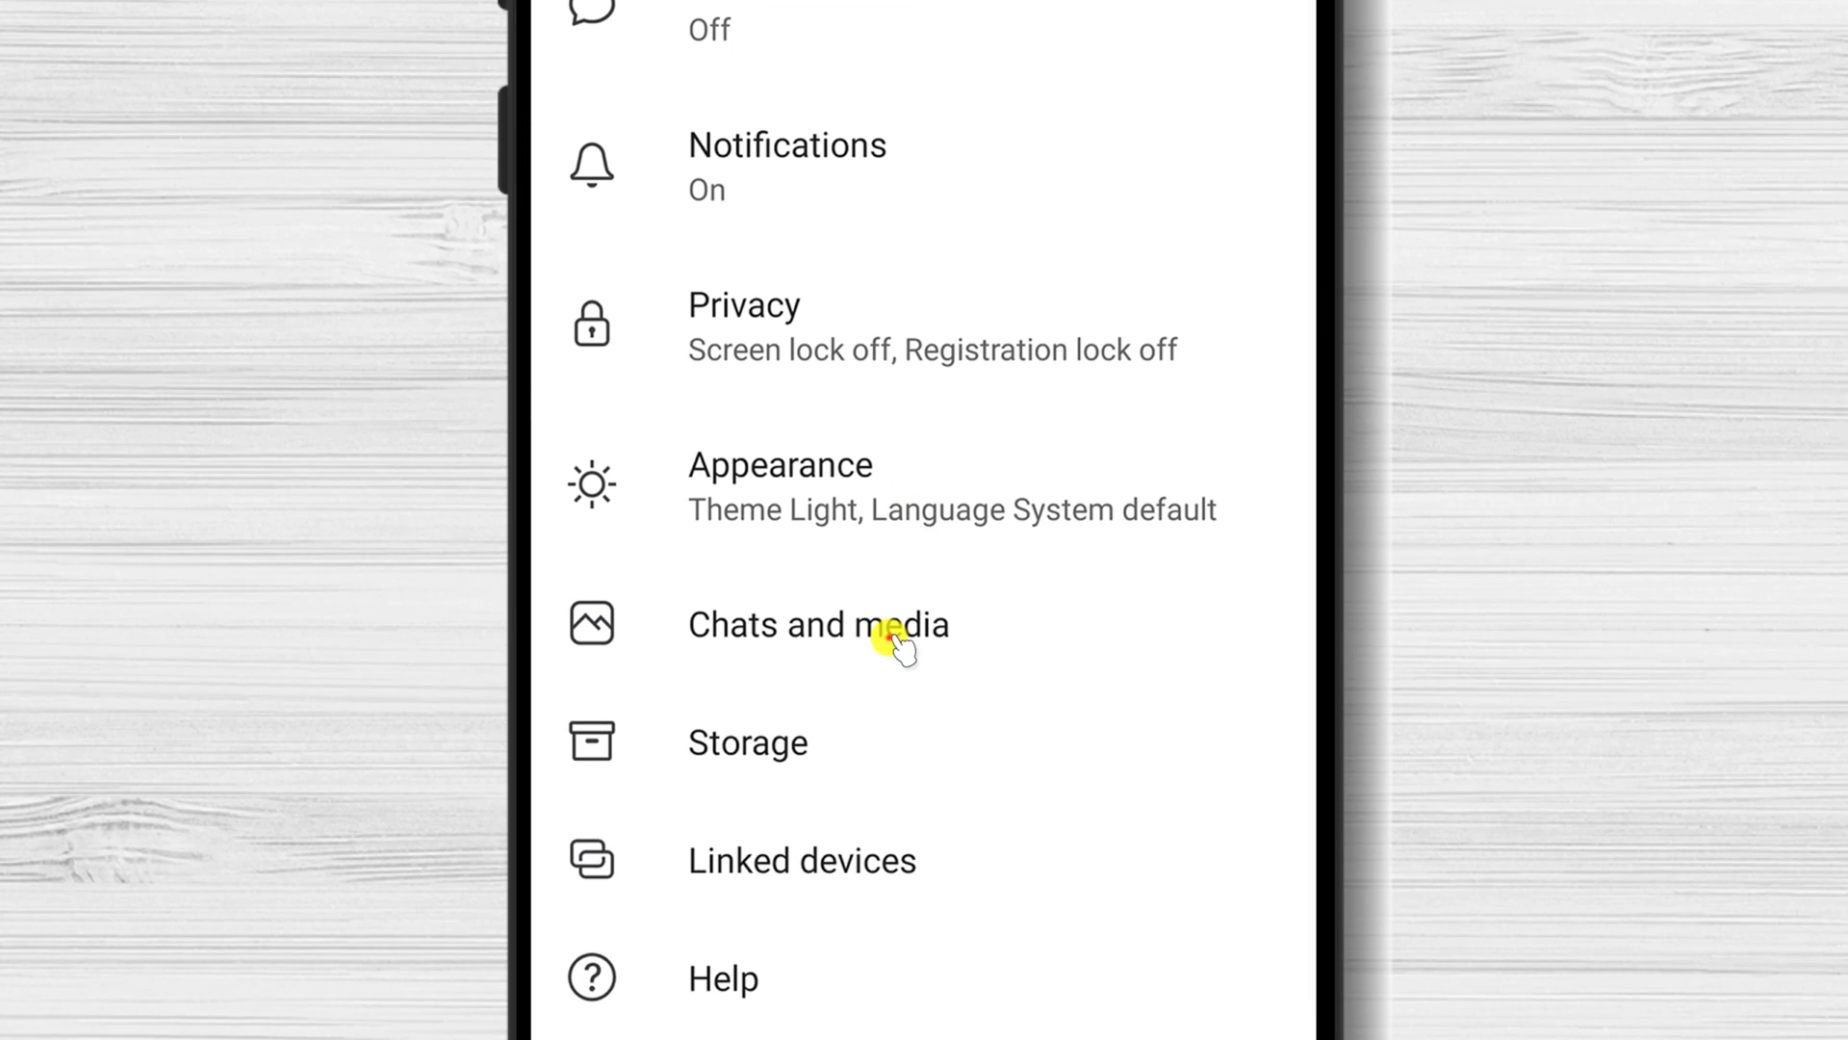
left_click(895, 657)
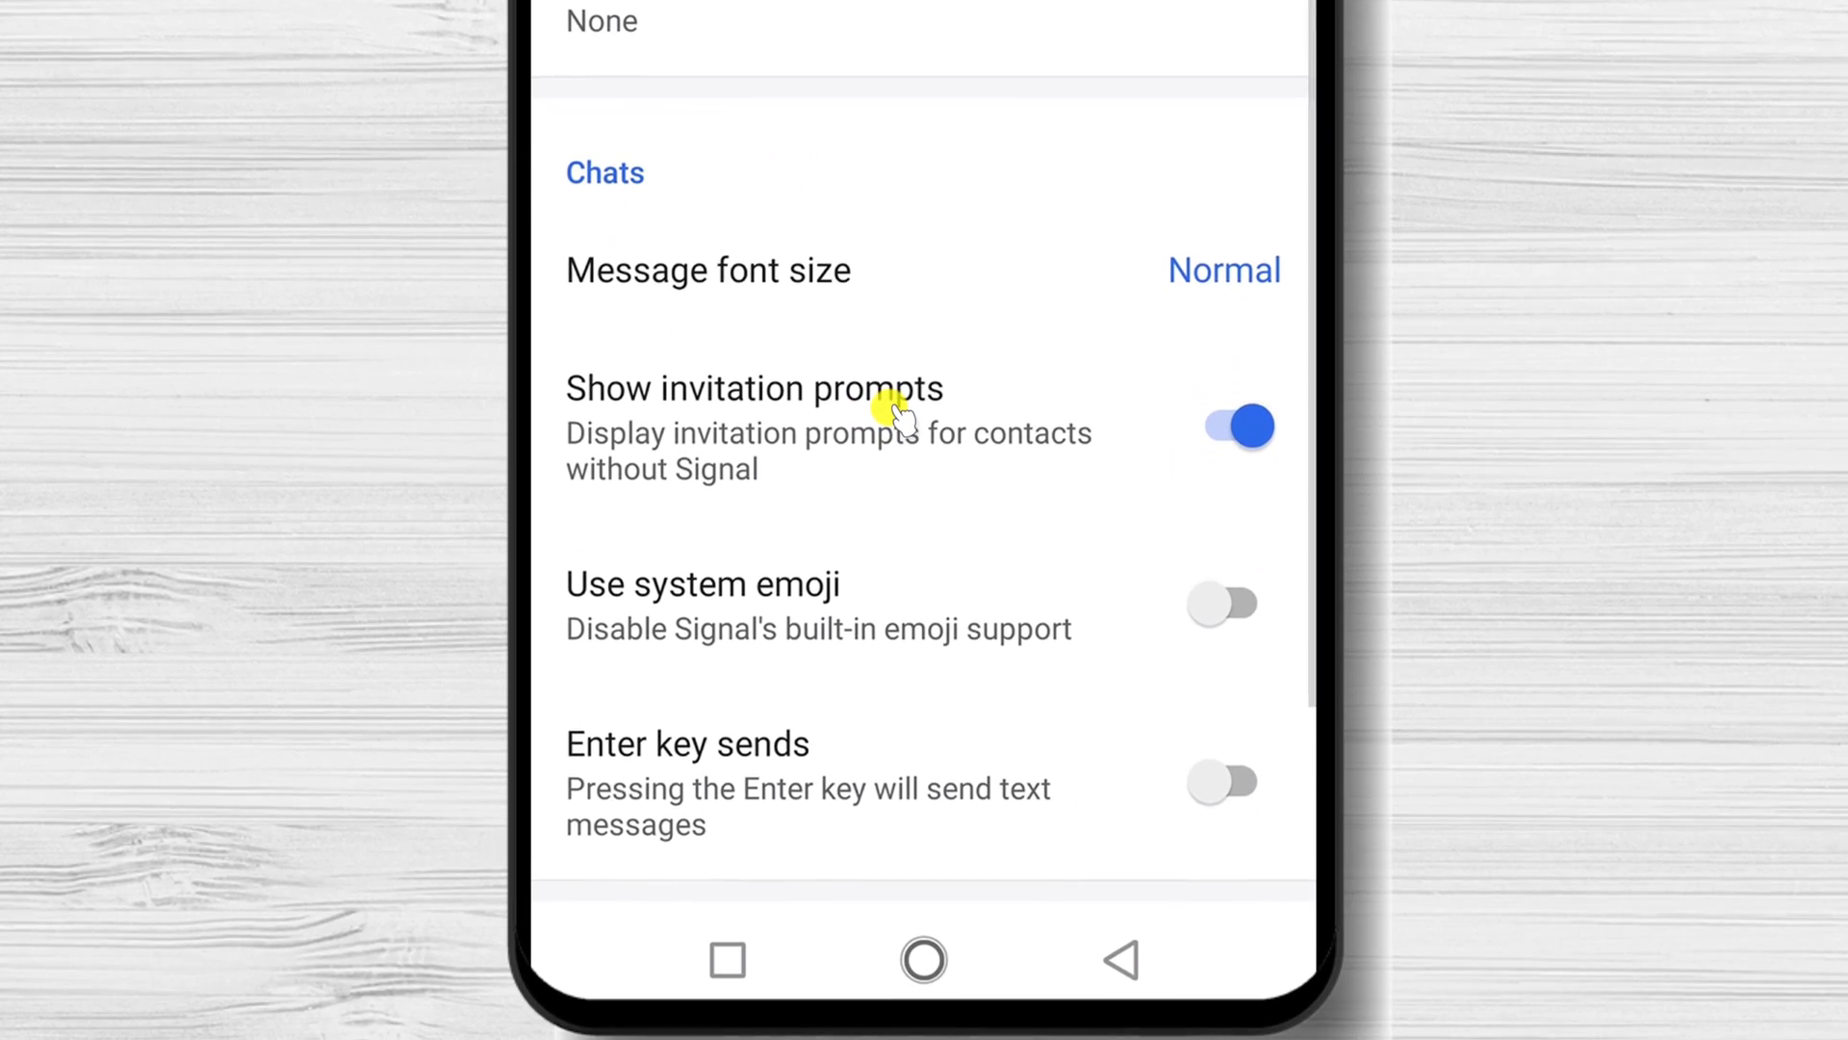
left_click_drag(939, 739, 990, 272)
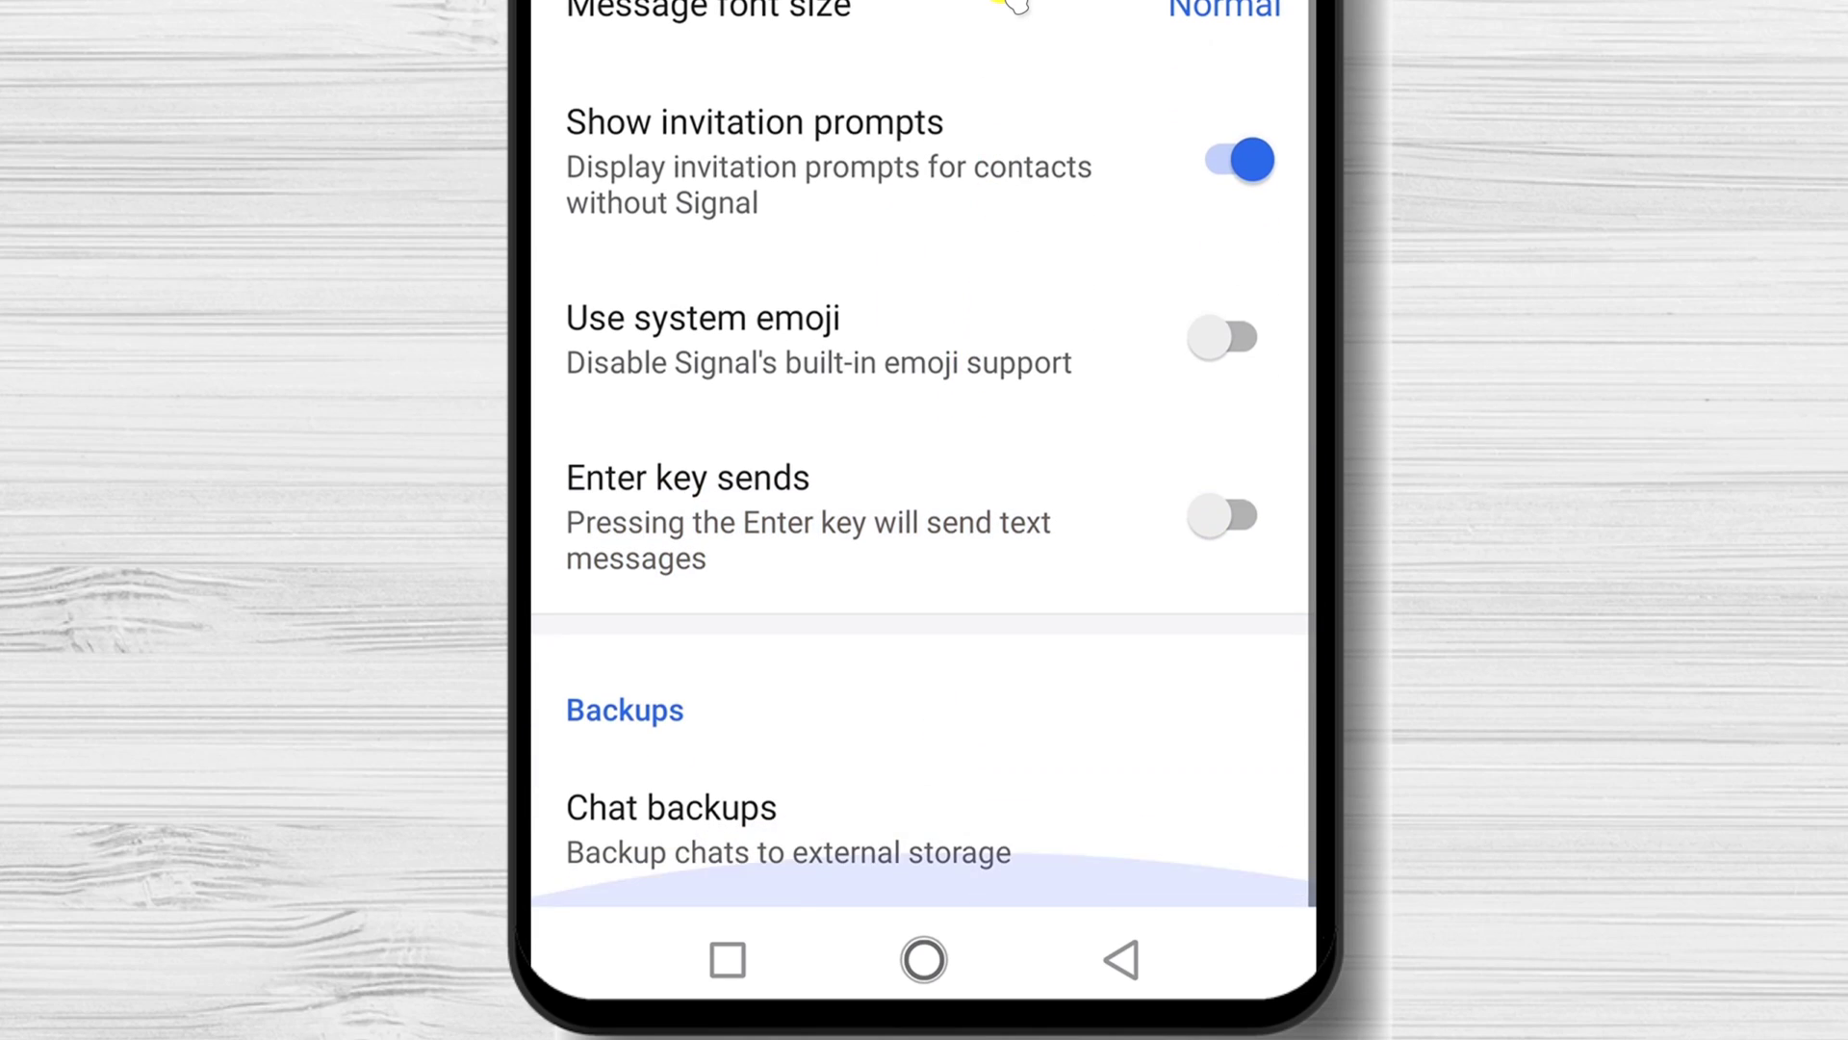
left_click(785, 878)
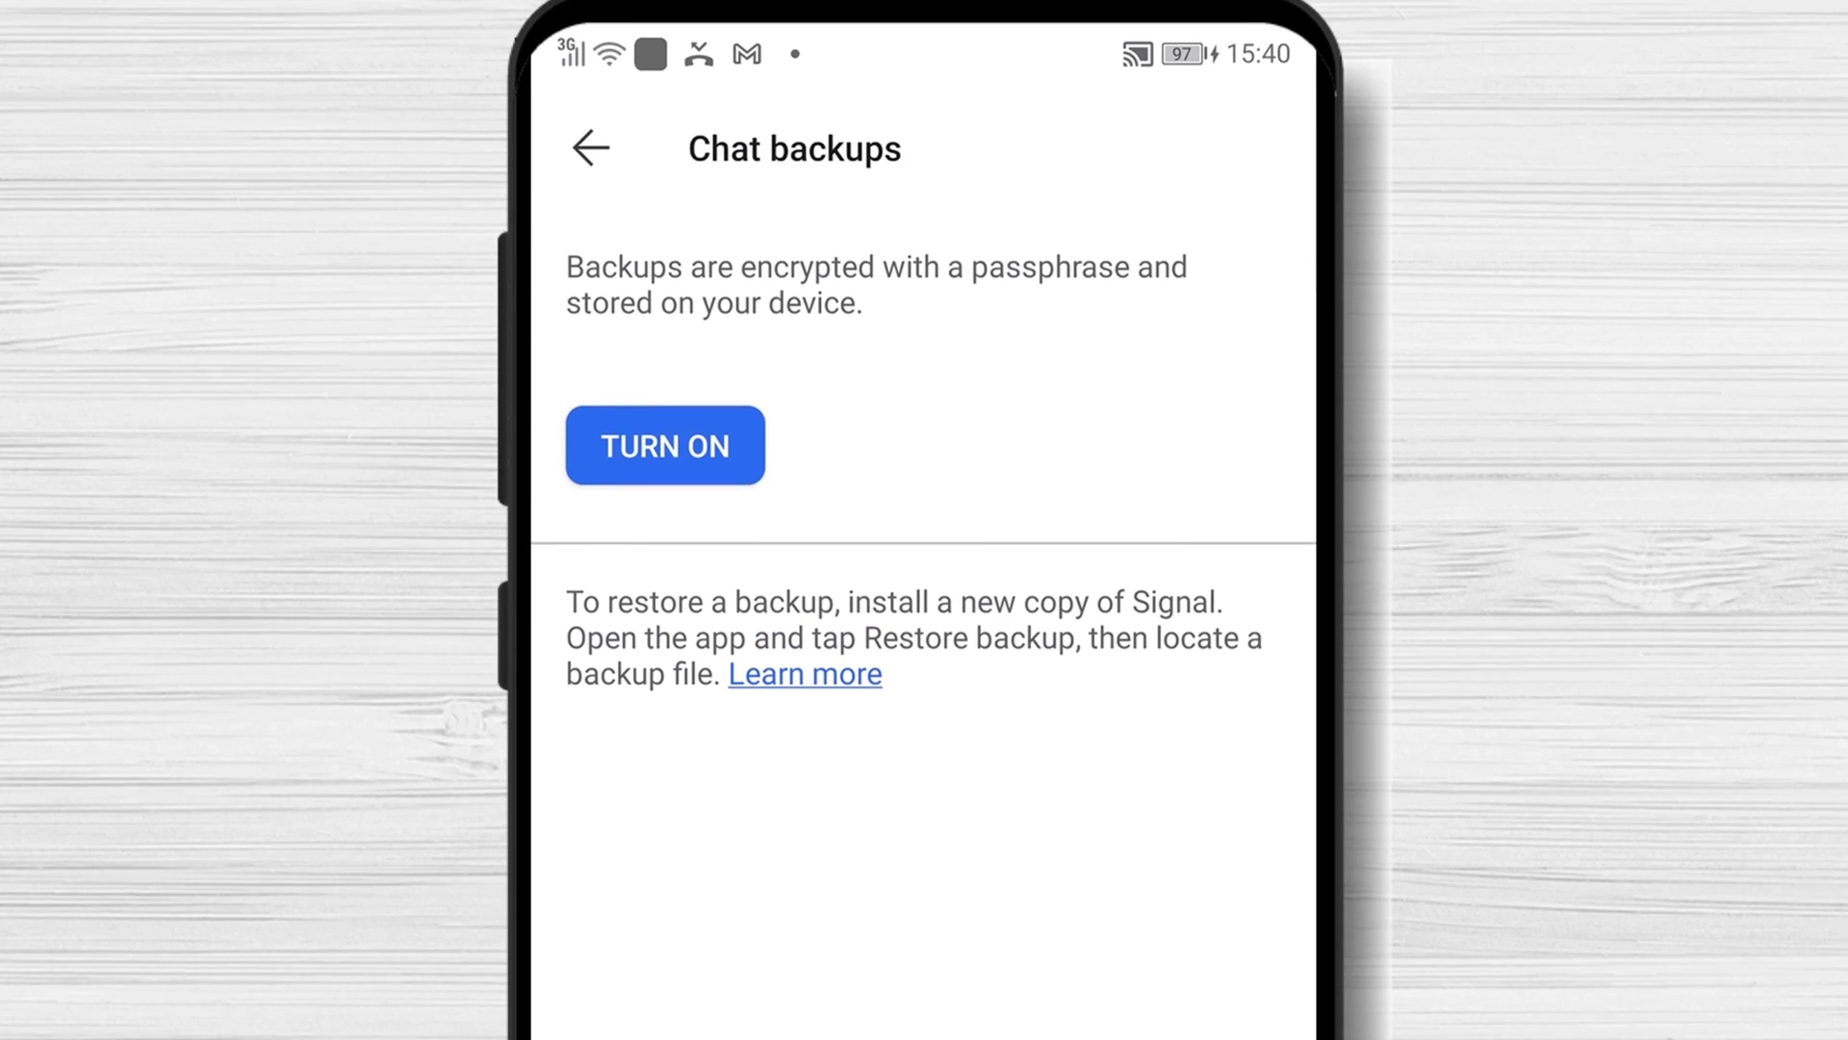
left_click(668, 439)
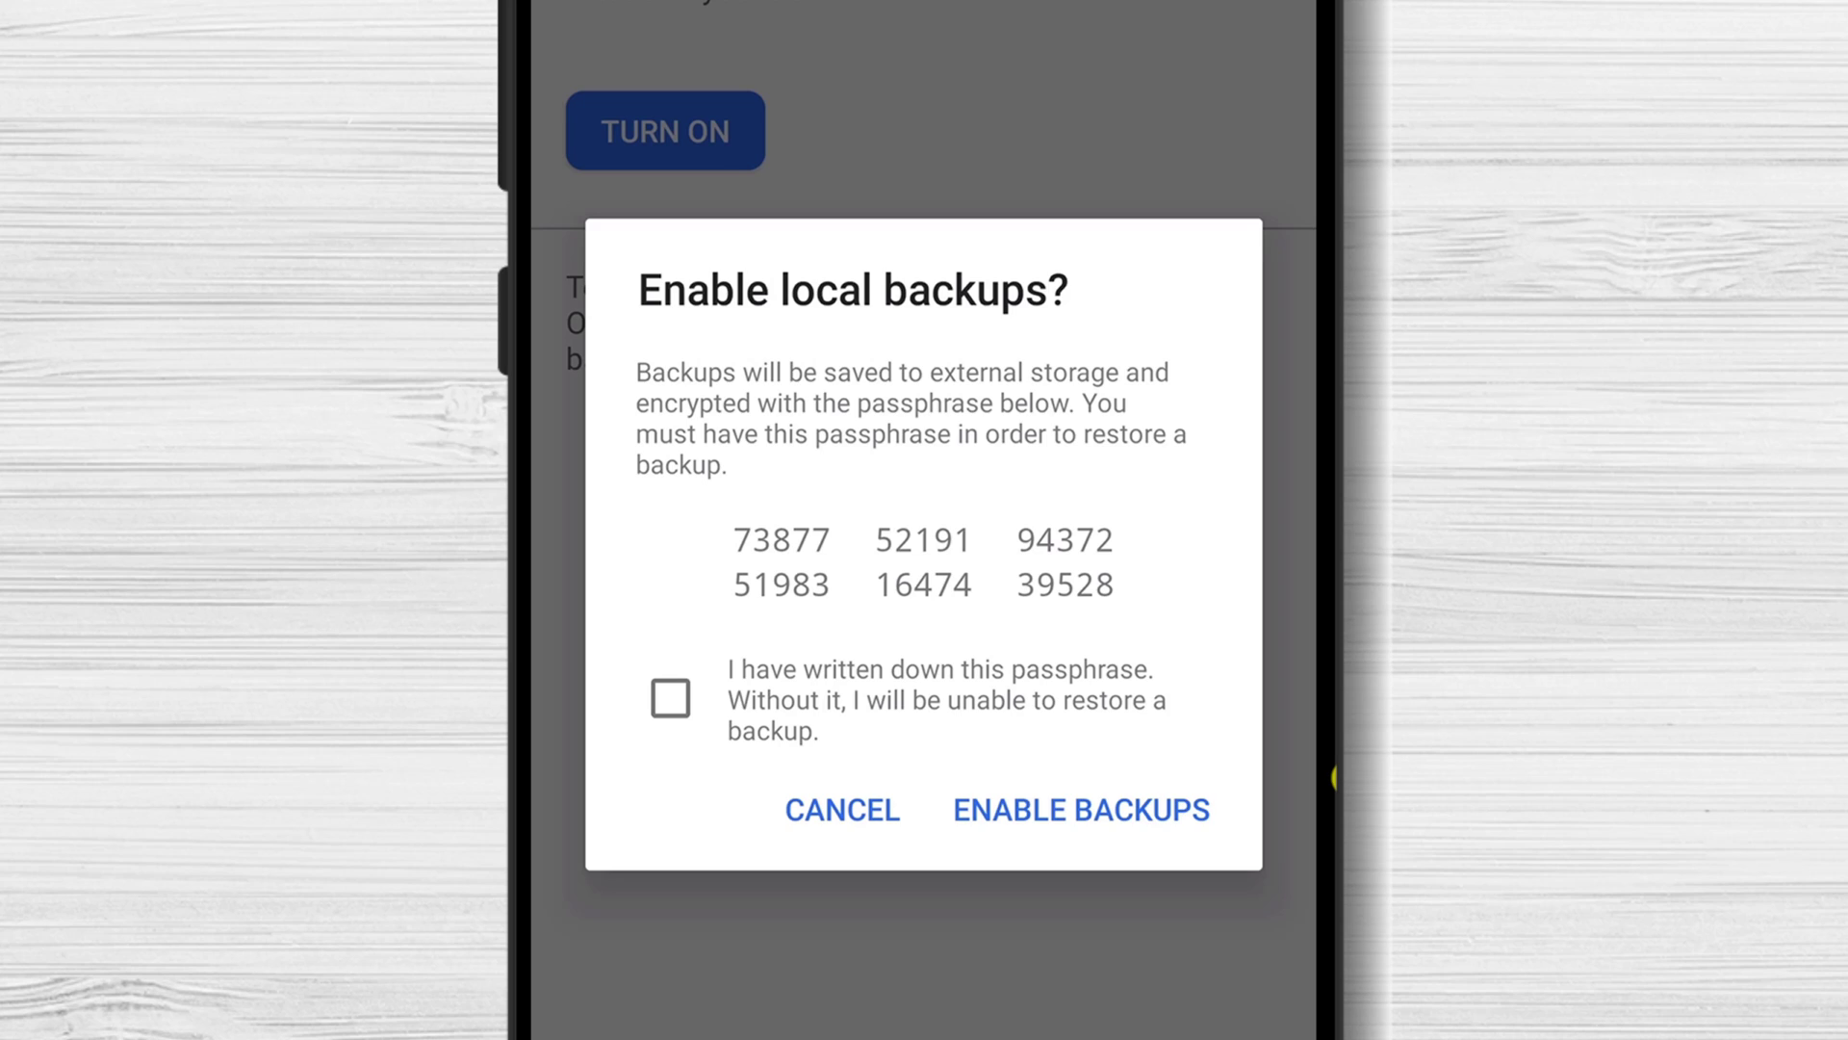
Step: Confirm the 30-digit backup passphrase has been written down
left_click(808, 701)
Step: Enable backups so a first backup is written to /storage/emulated/0/Signal/Backups now
left_click(1093, 826)
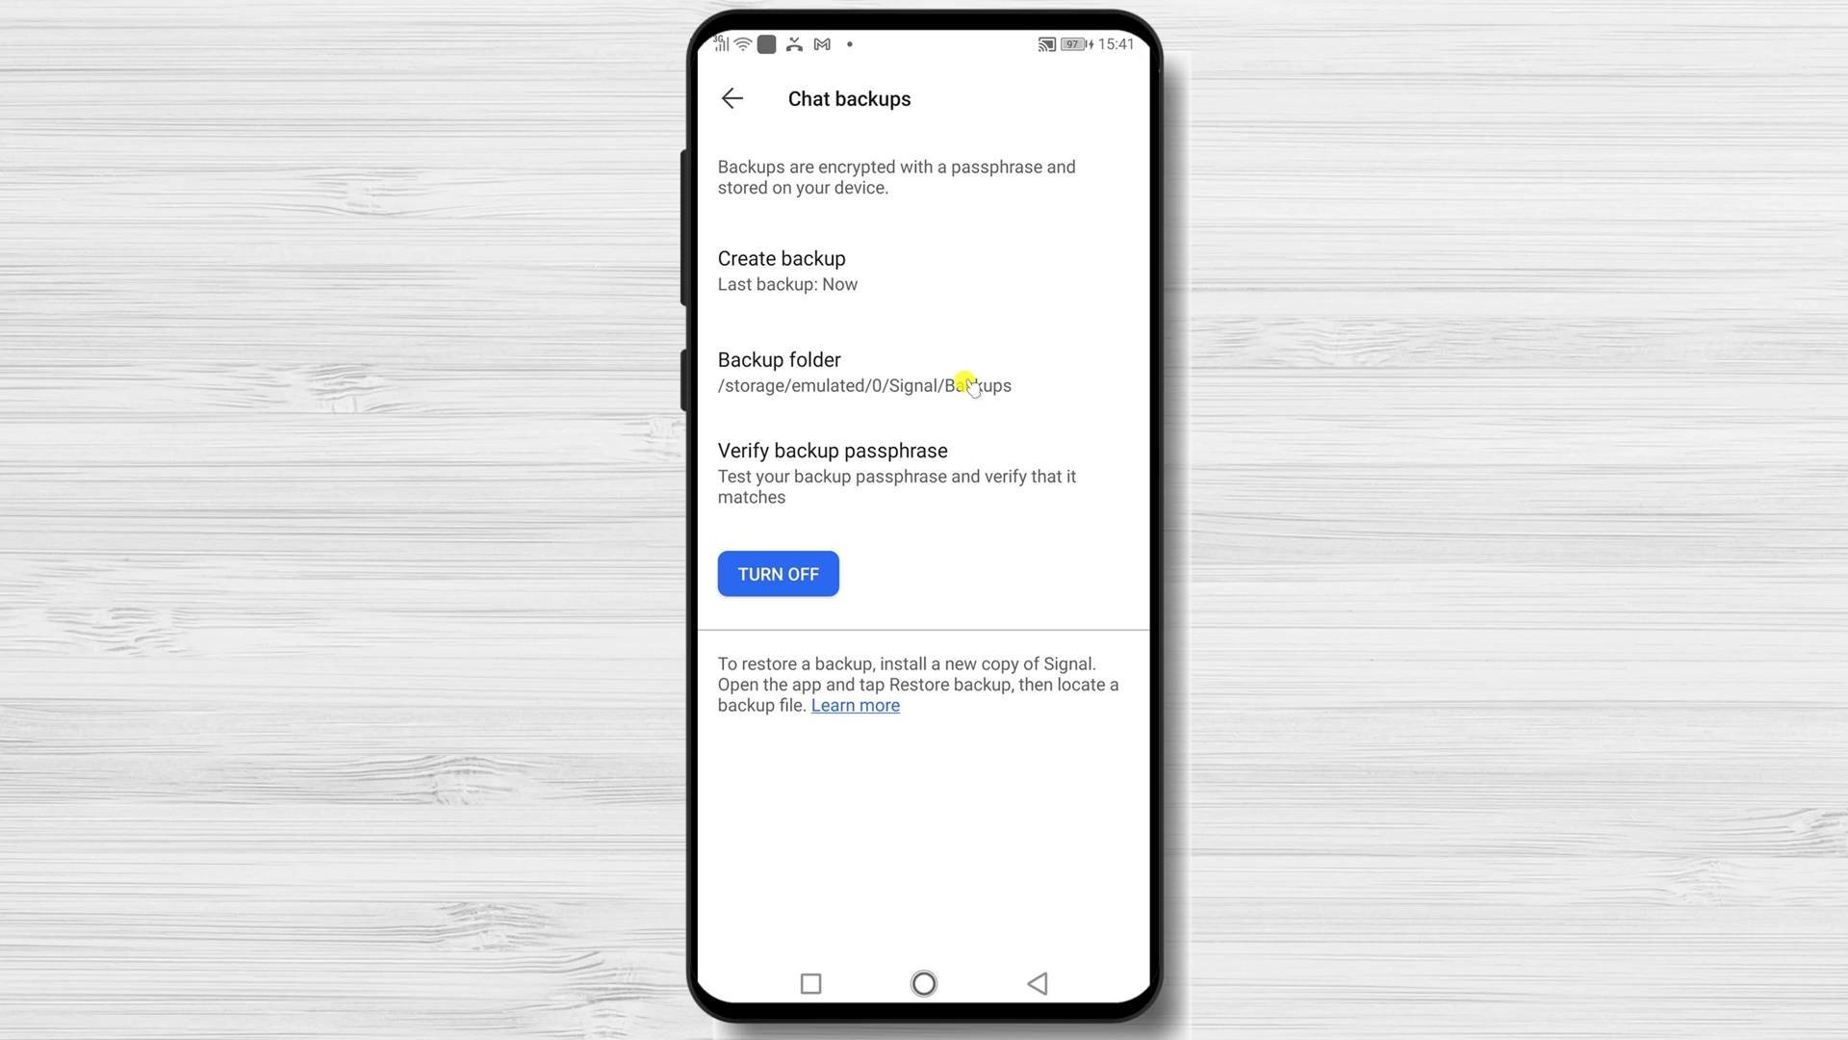
Step: Launch Files from the app drawer, open Internal storage and scroll to the Signal folder
left_click(924, 984)
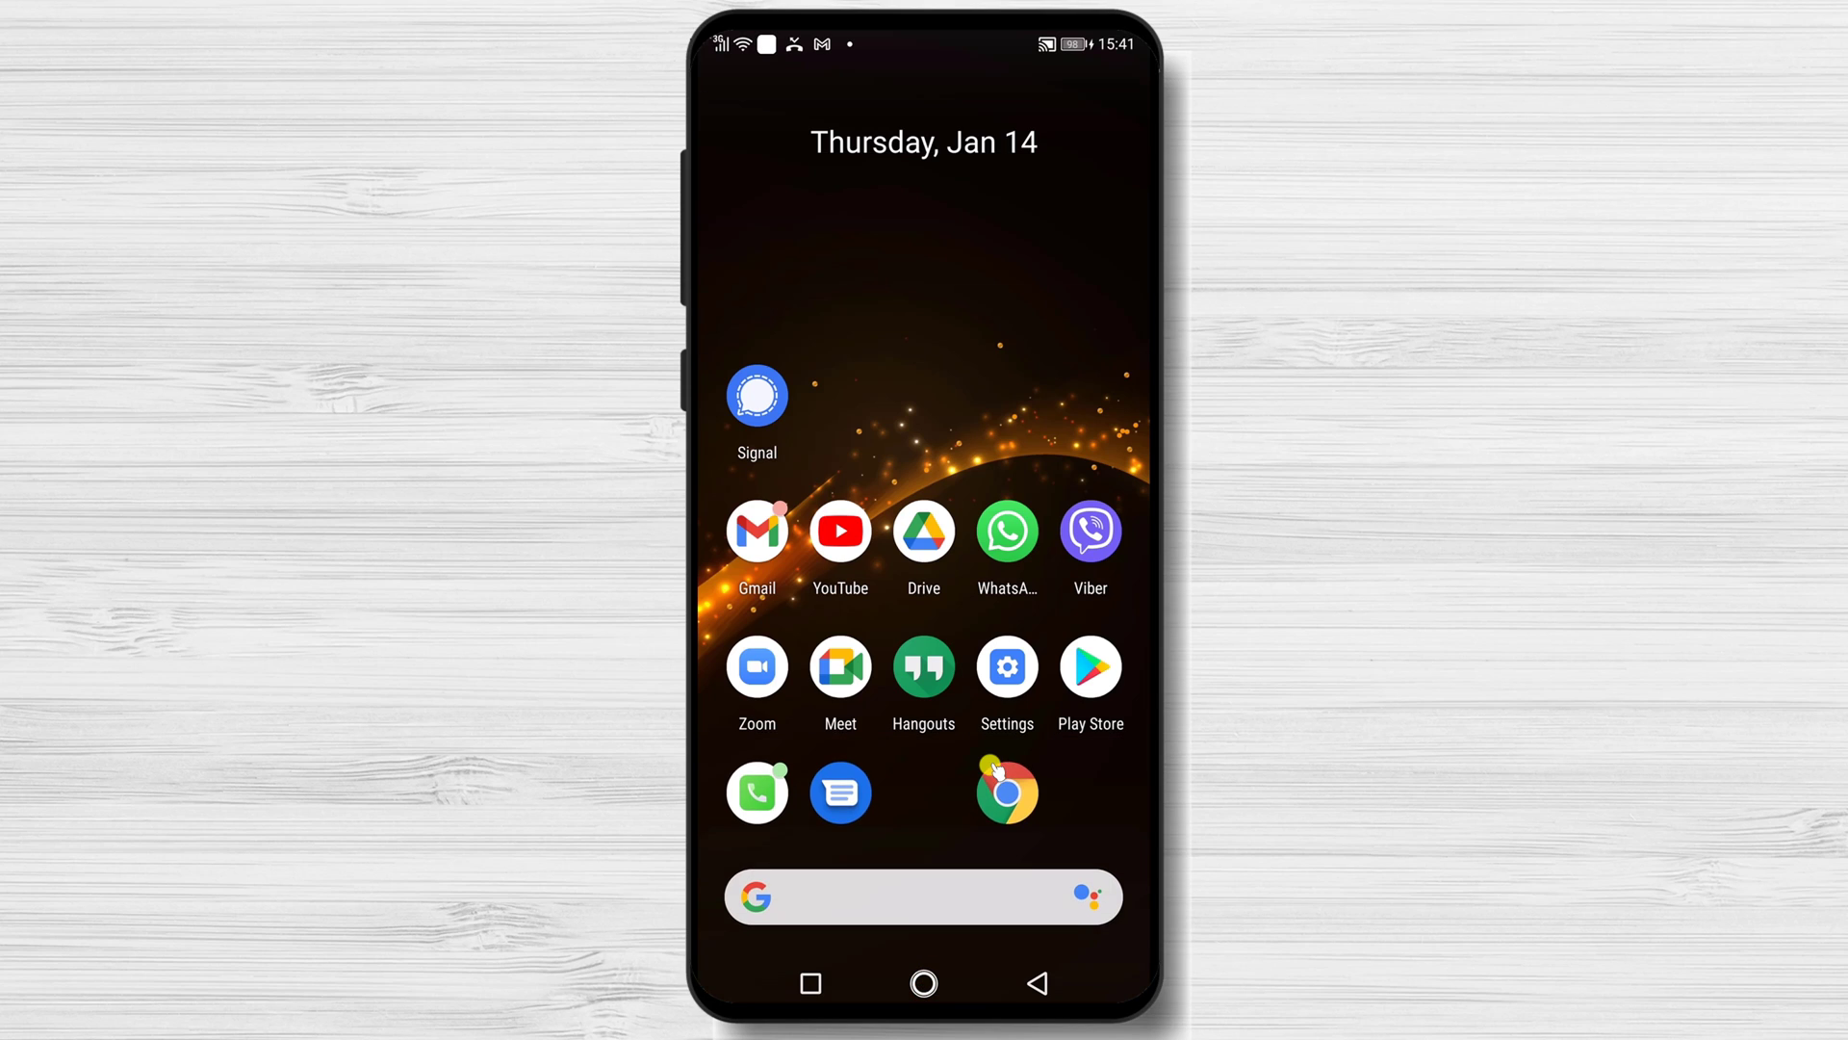
left_click_drag(1006, 803, 1027, 177)
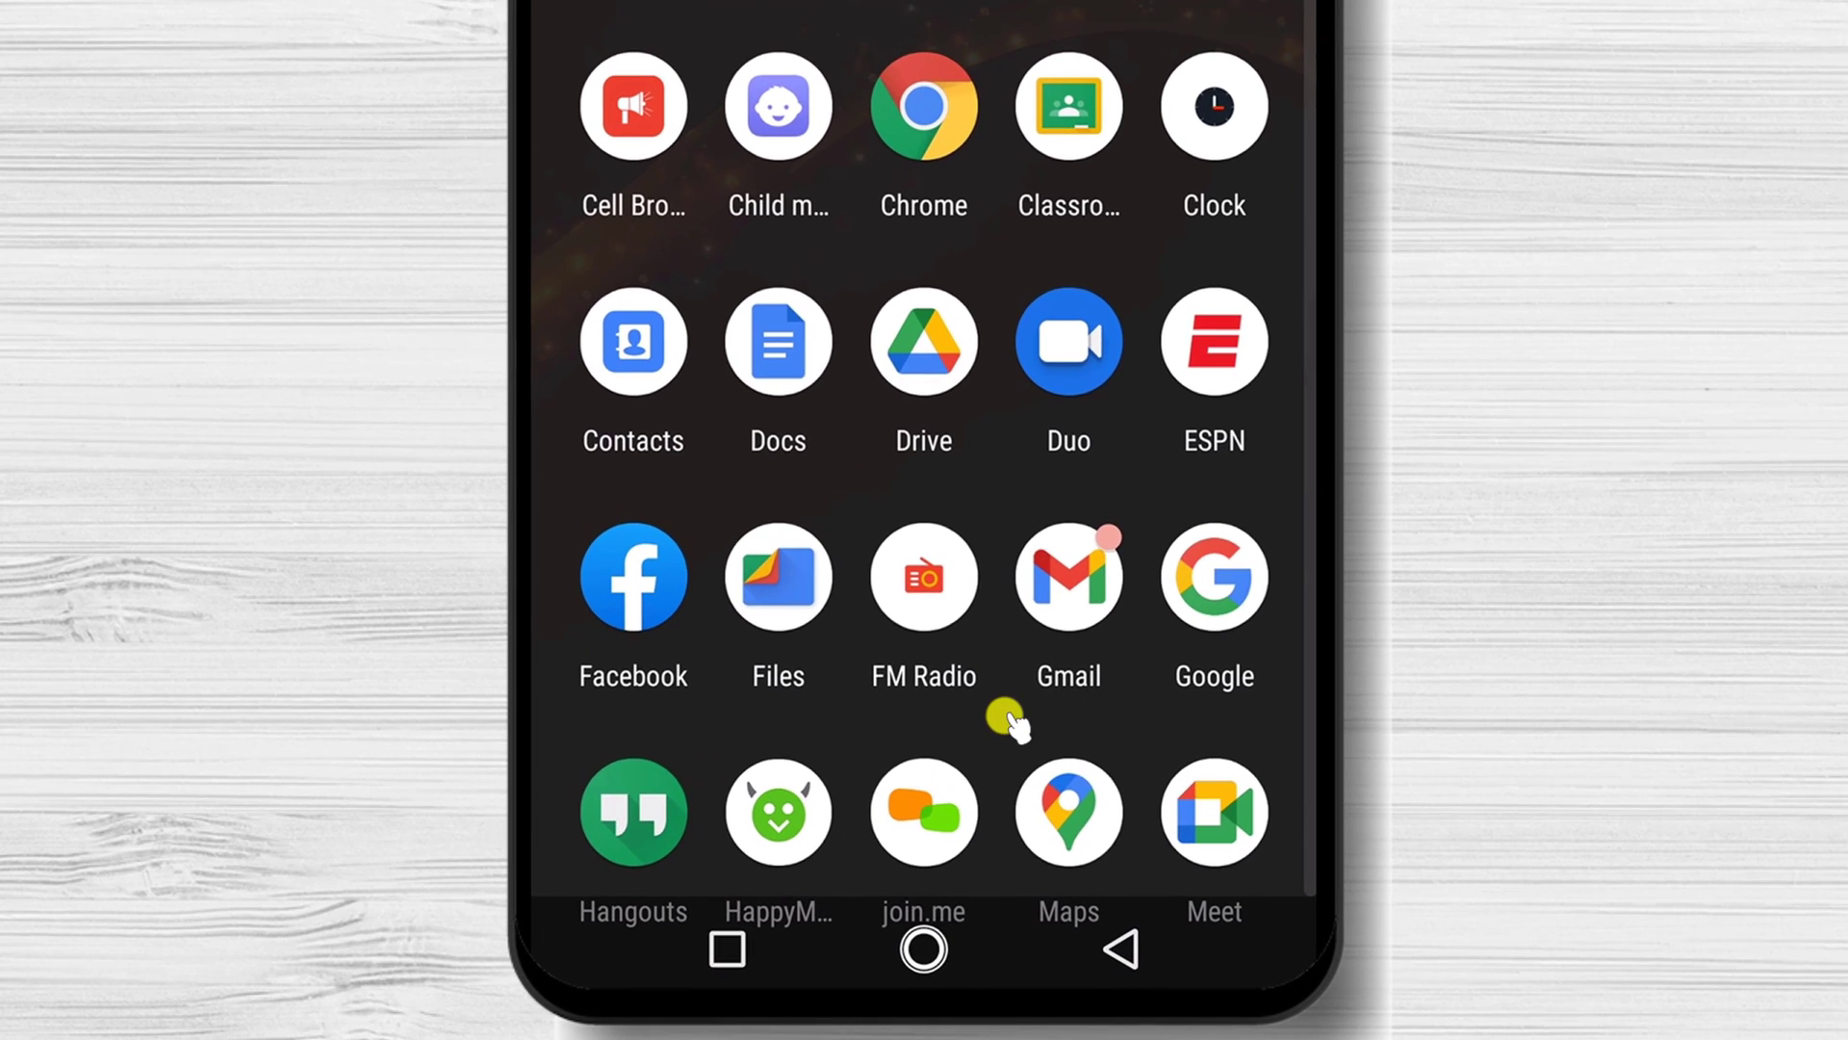
left_click(846, 787)
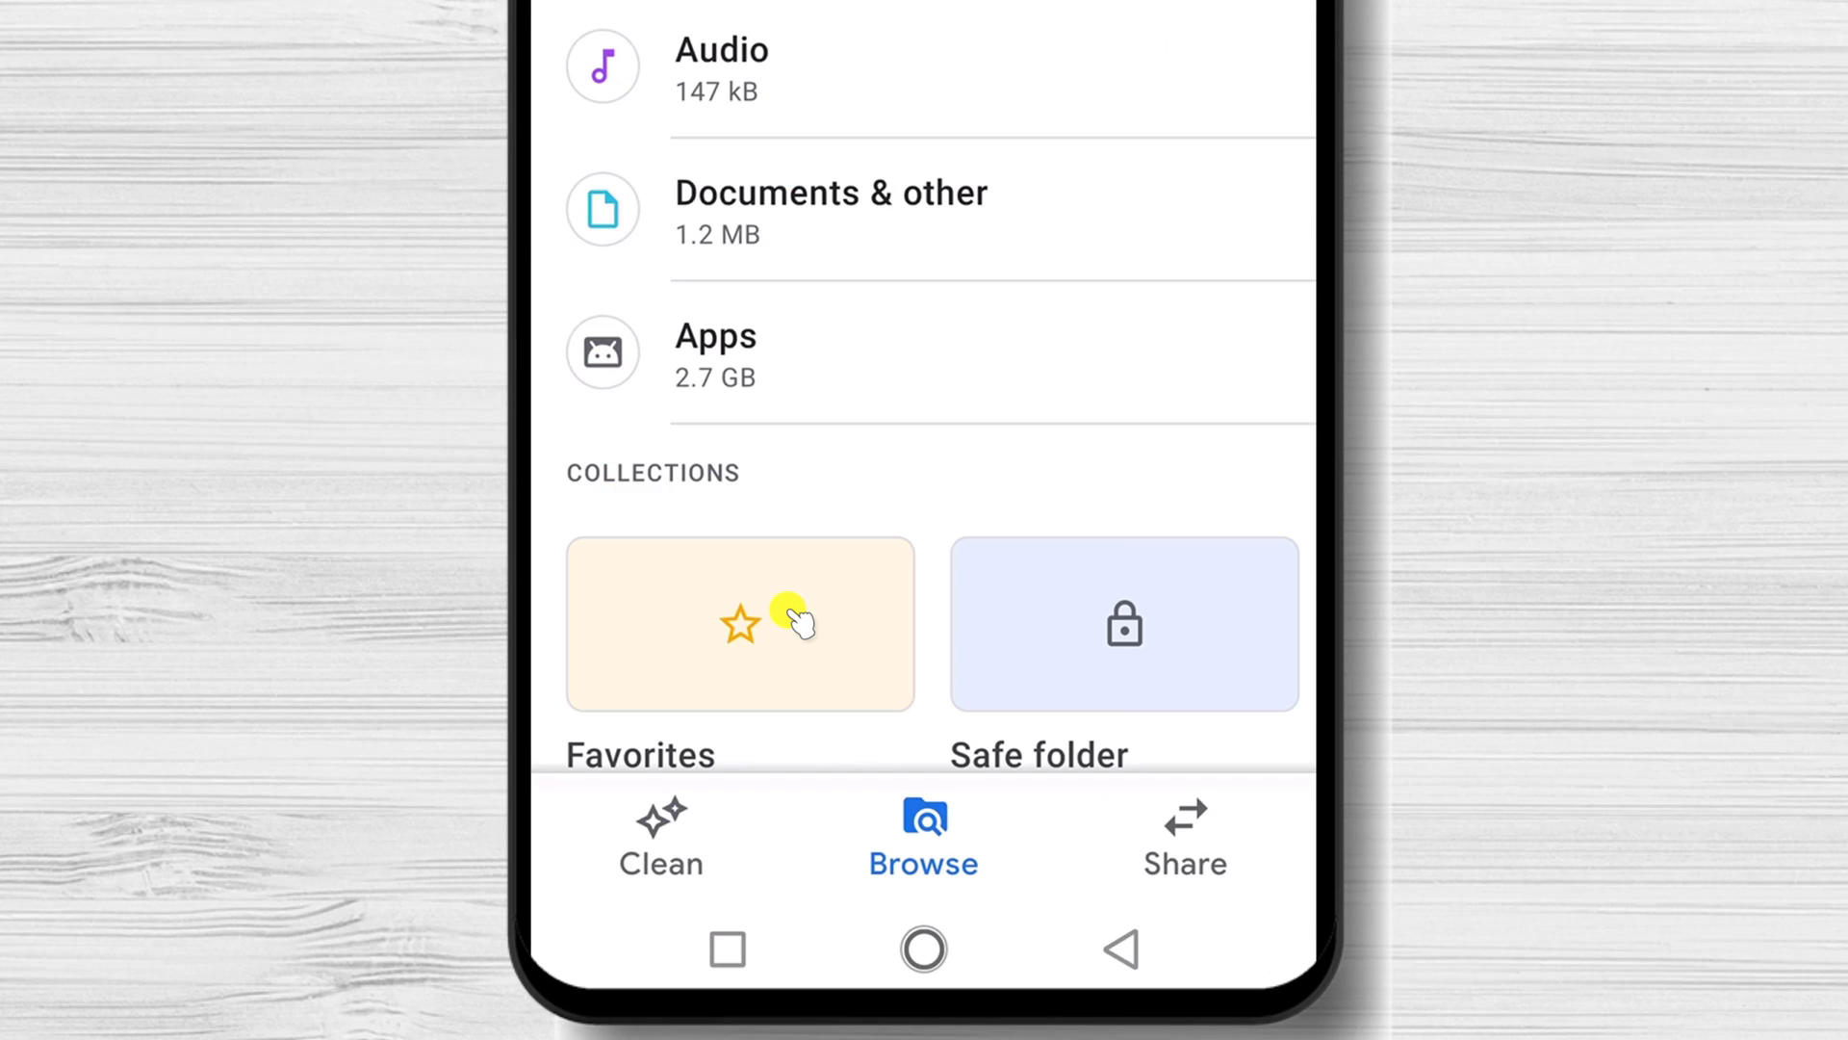
scroll(986, 487, "down", 4)
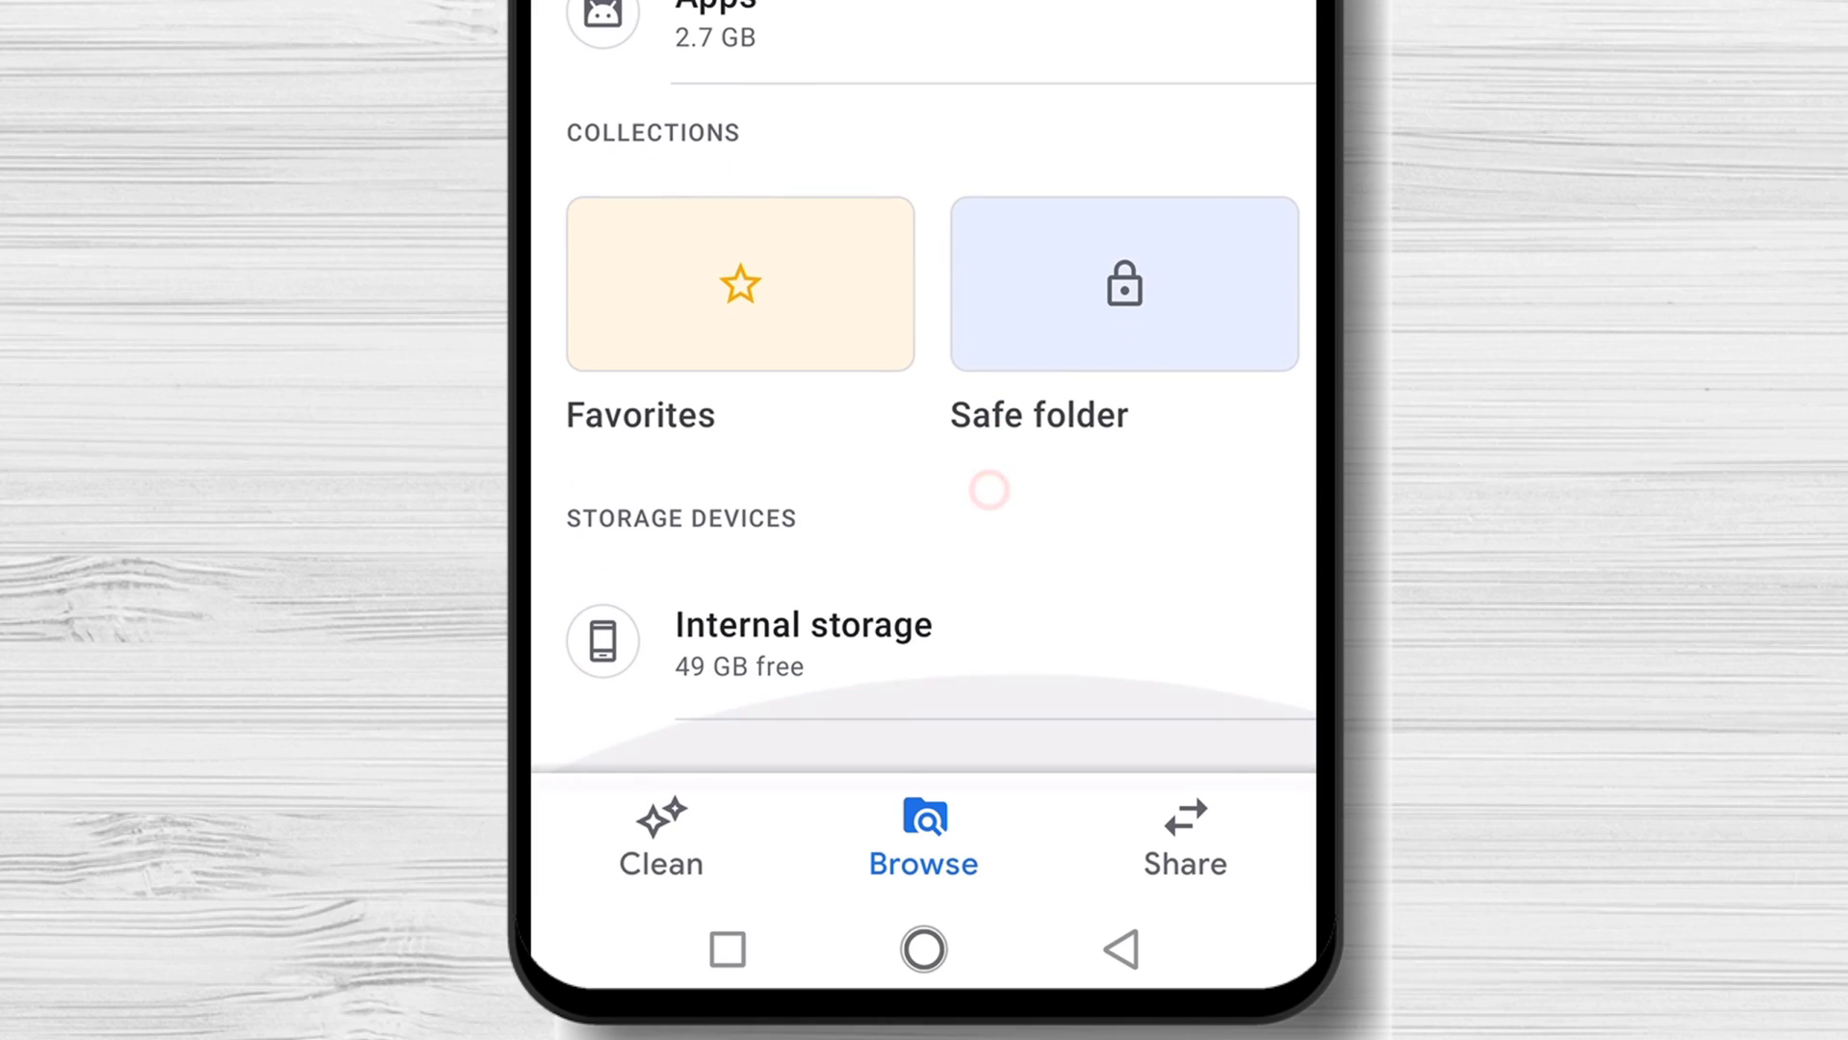
left_click(797, 660)
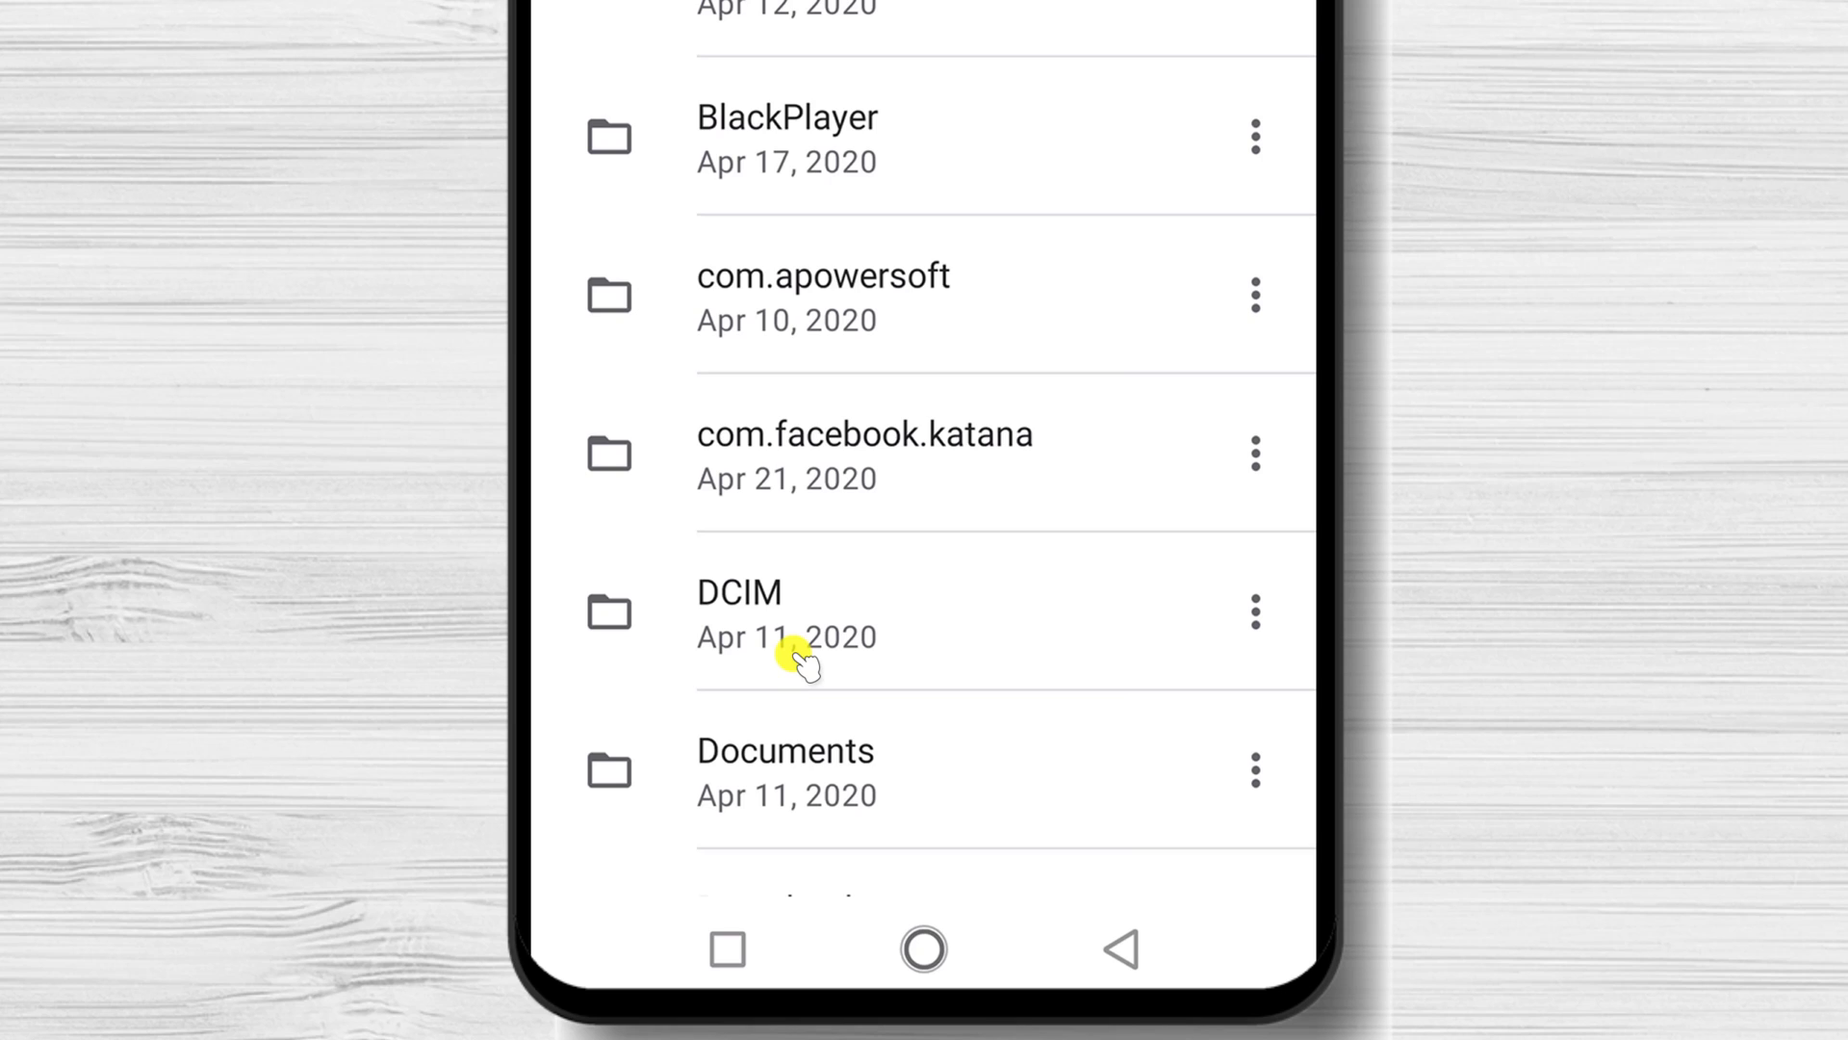
left_click_drag(1044, 755, 1040, 157)
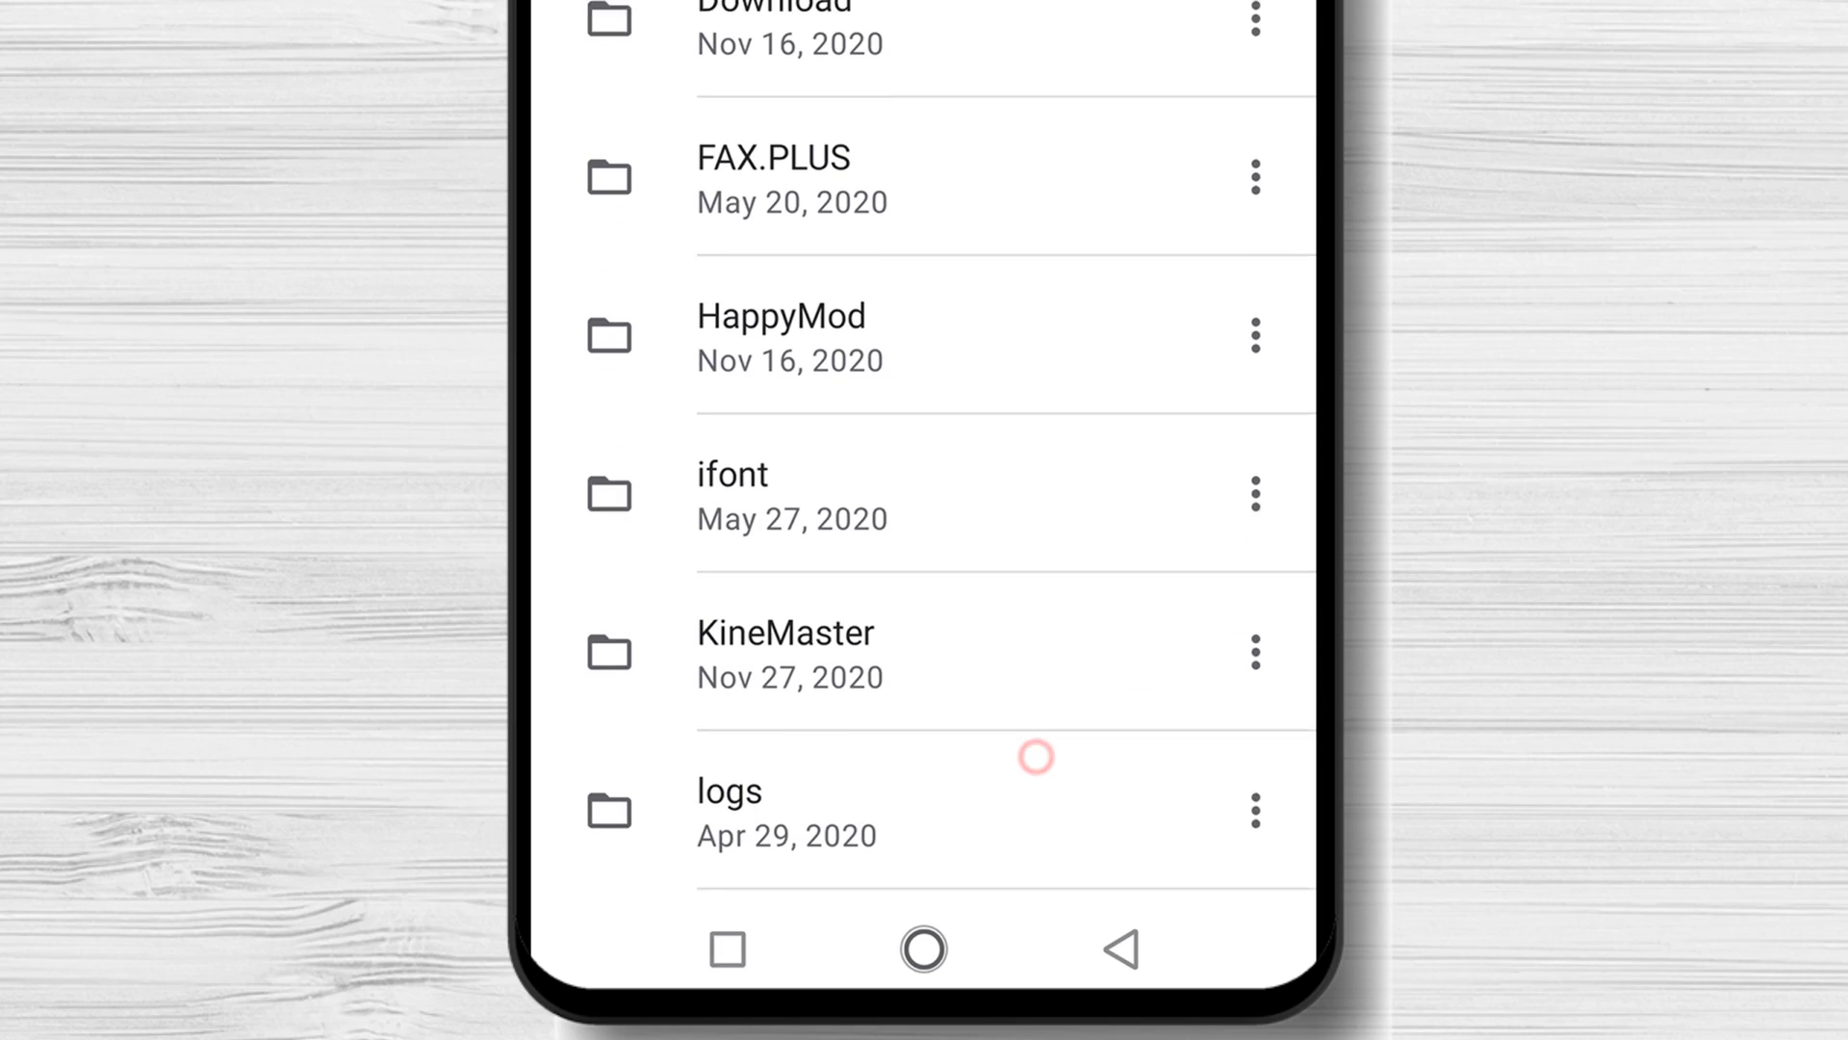
left_click_drag(996, 653, 997, 327)
left_click_drag(984, 503, 990, 13)
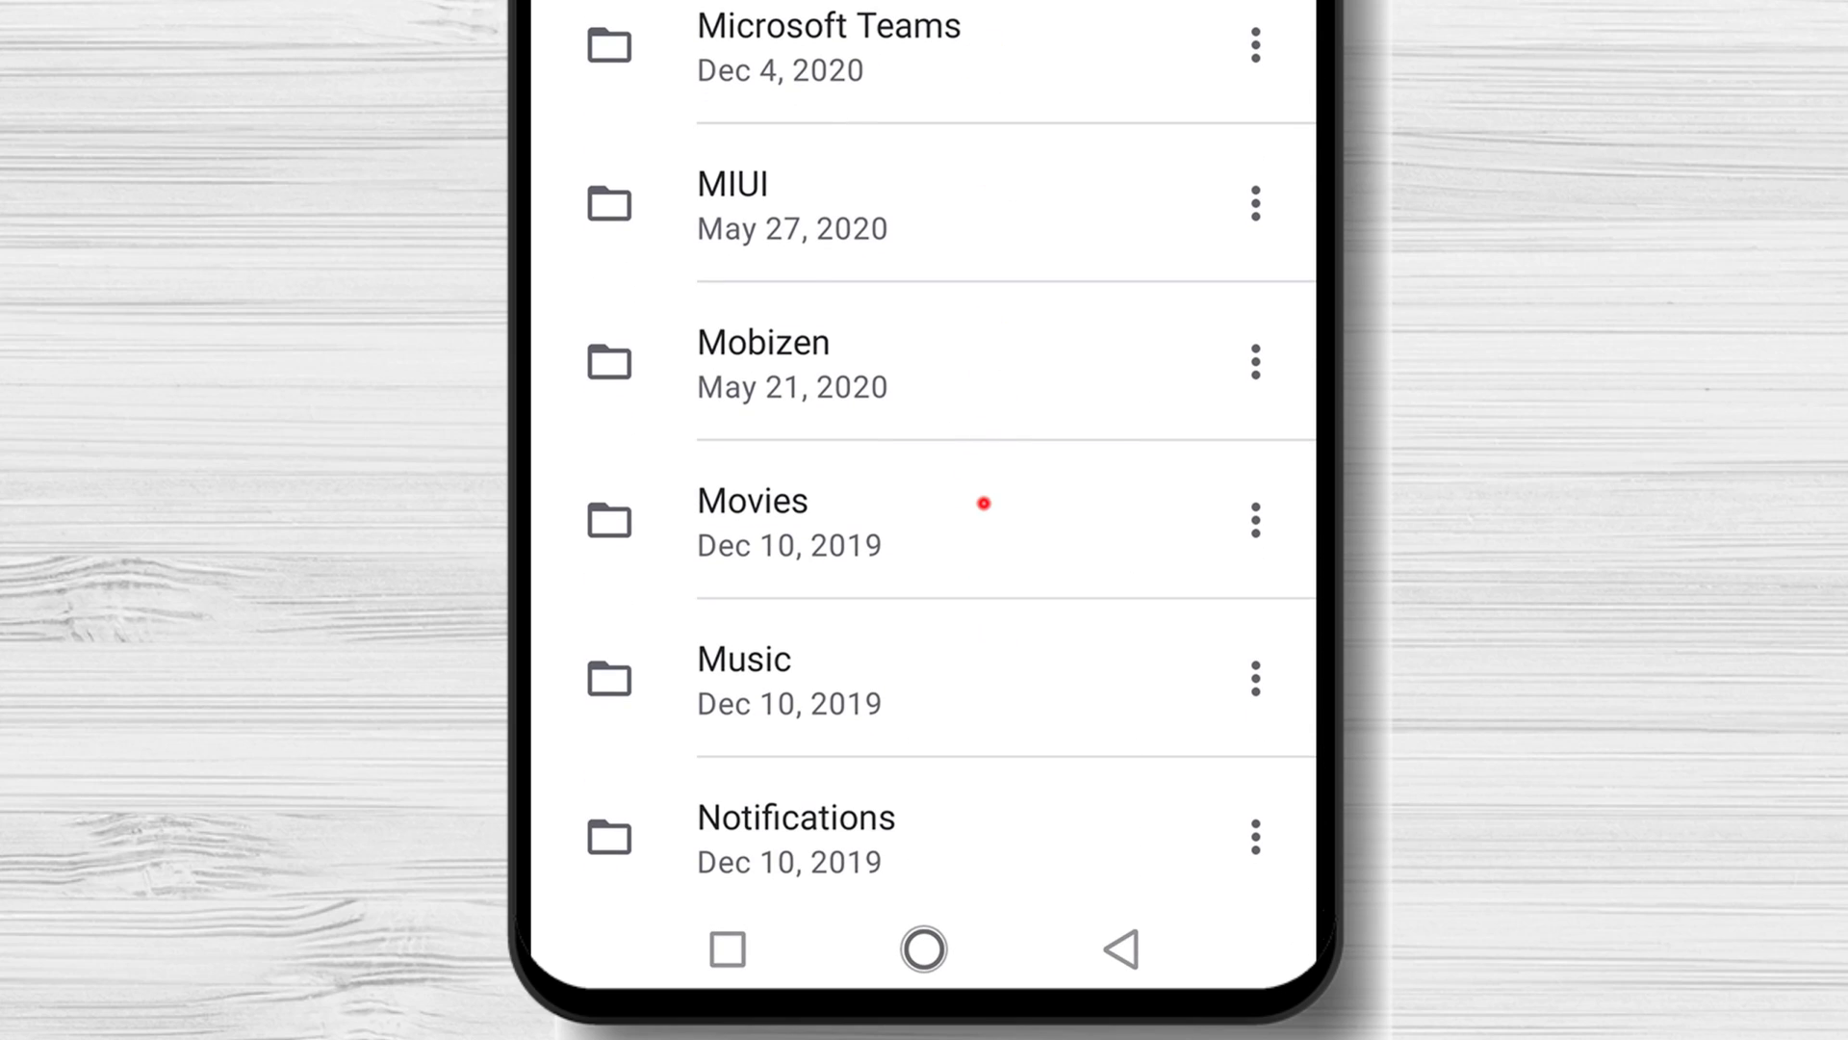
left_click_drag(1035, 498, 1031, 103)
mouse_move(1016, 958)
left_mouse_down()
mouse_move(1059, 761)
mouse_move(1023, 462)
left_mouse_up()
left_click(925, 440)
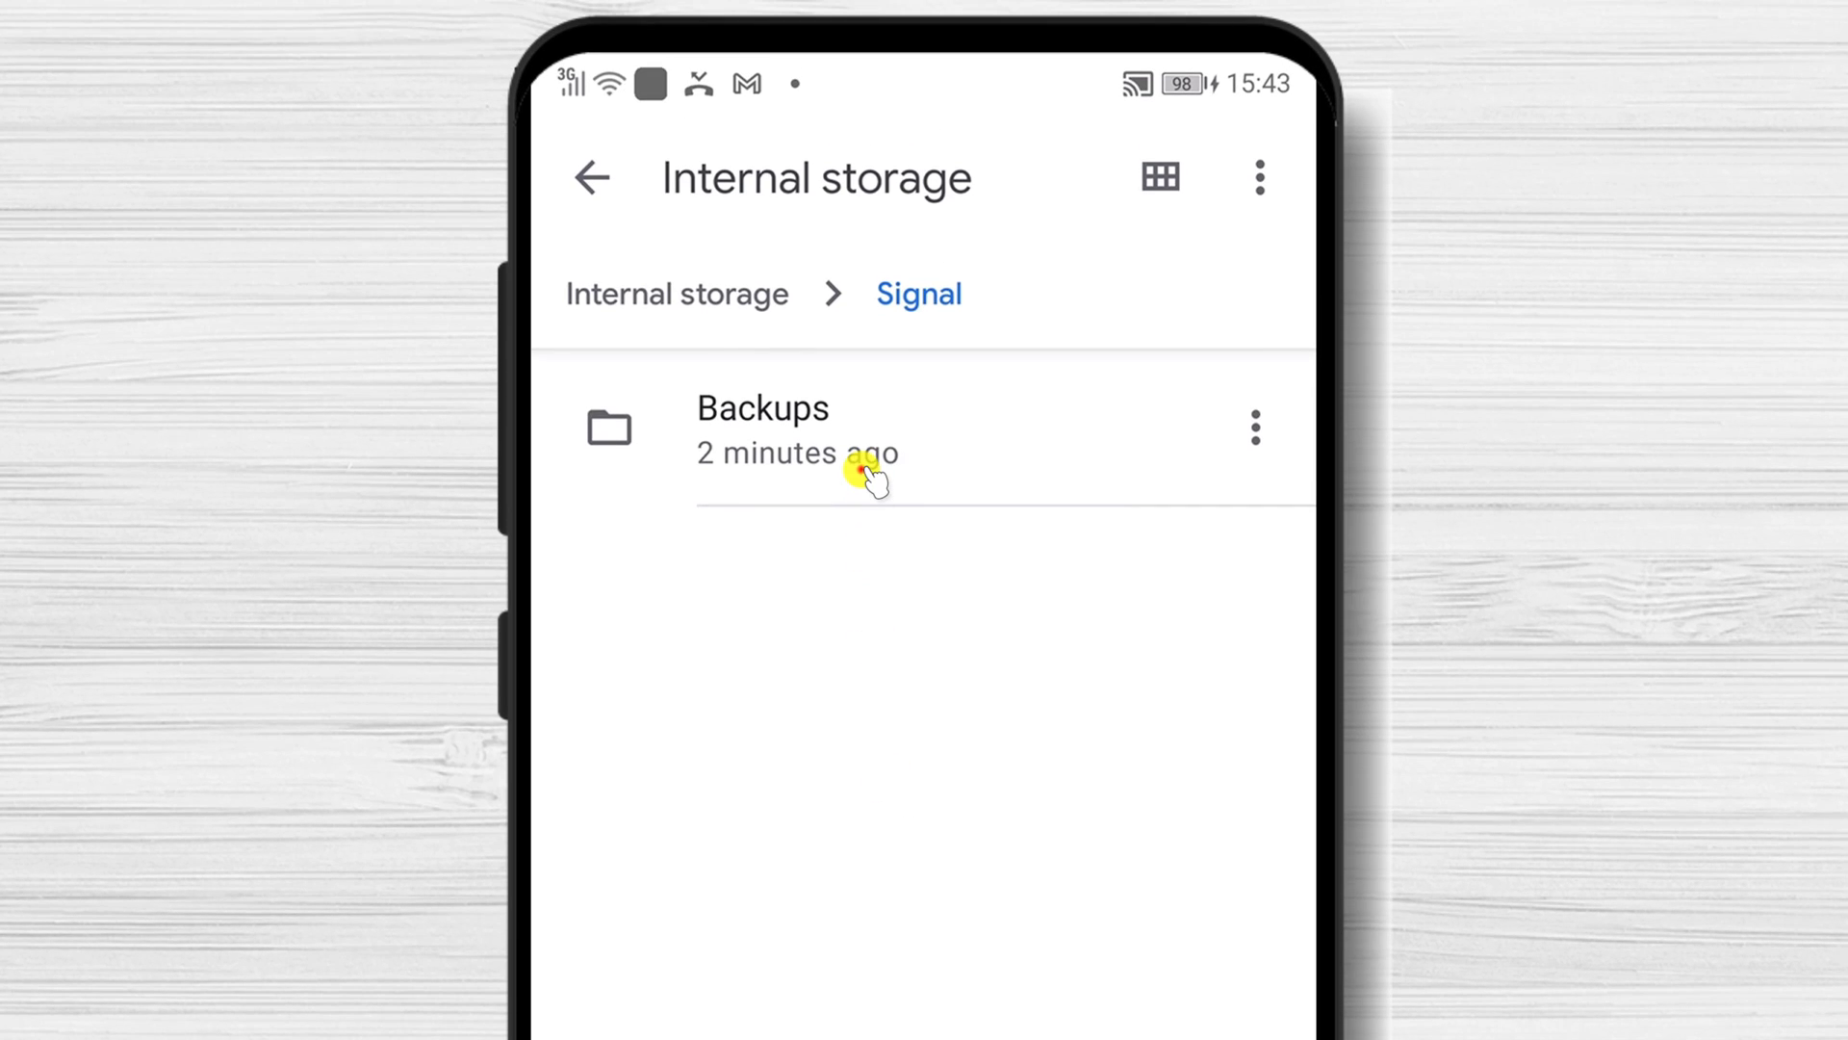
left_click(866, 471)
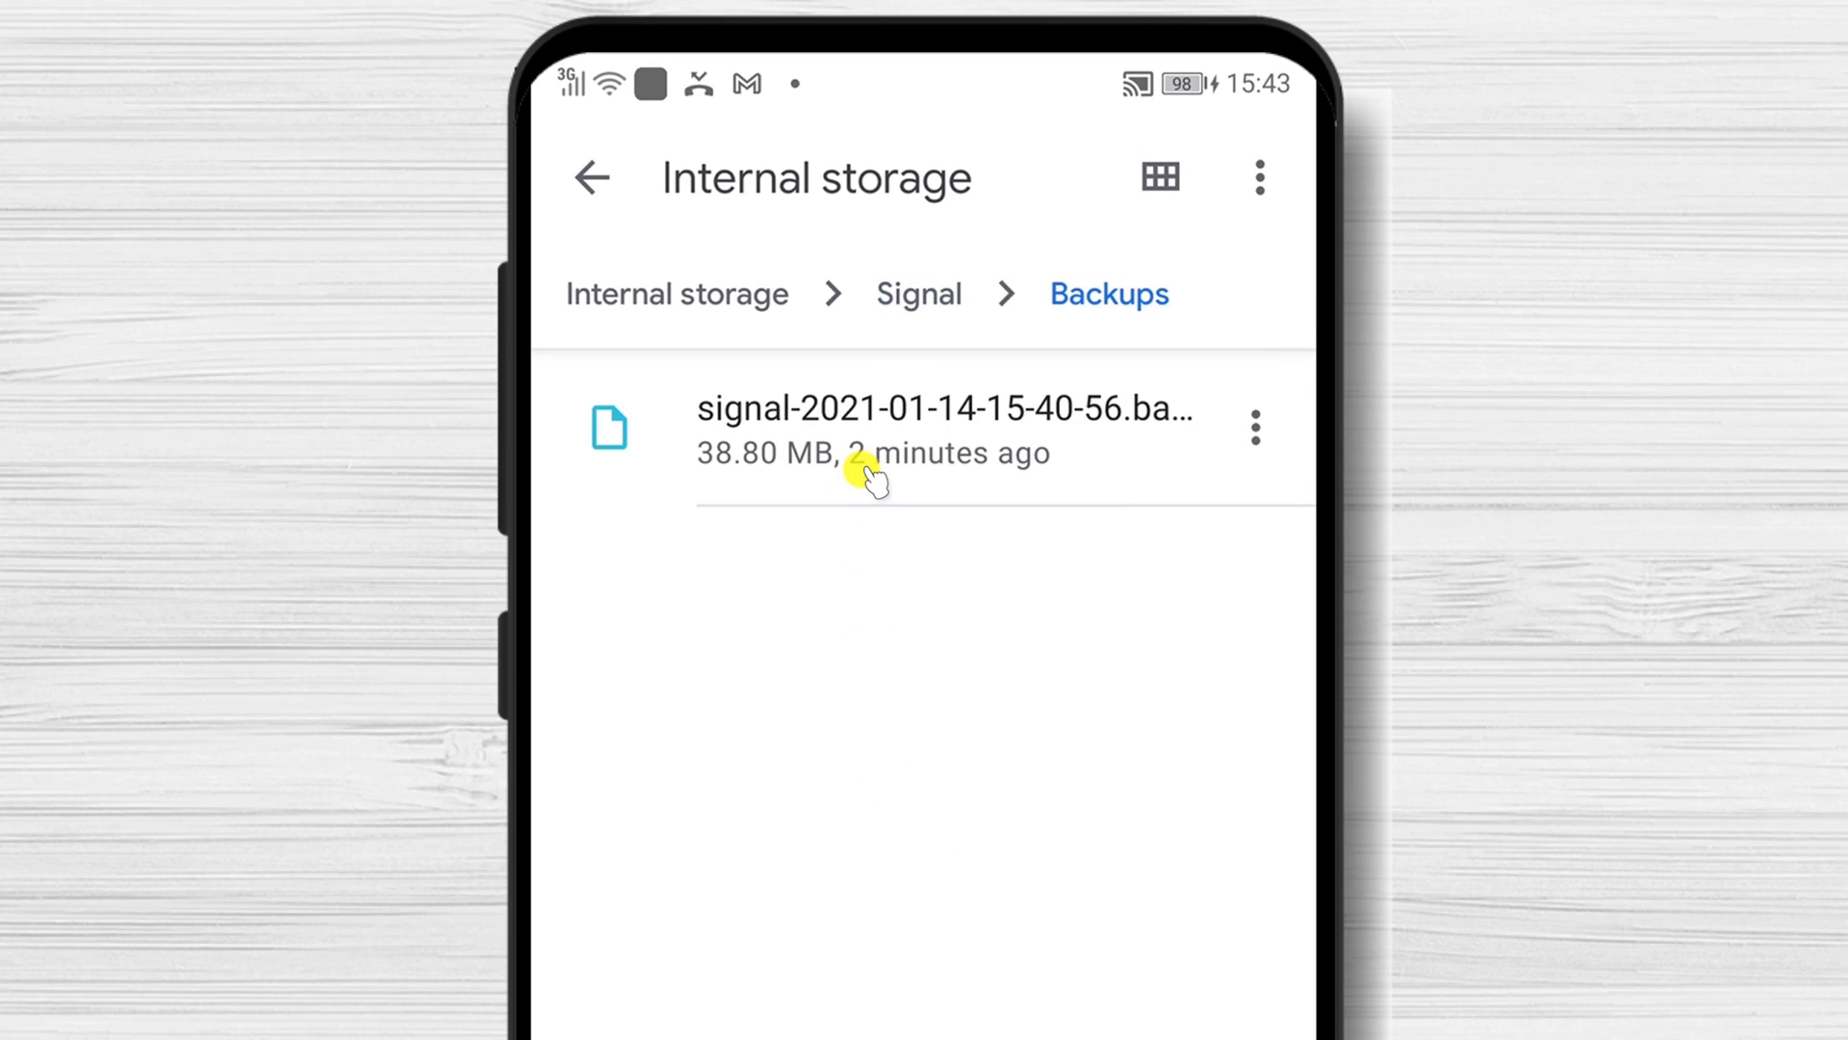
left_click(1257, 427)
left_click(962, 549)
left_click(1056, 174)
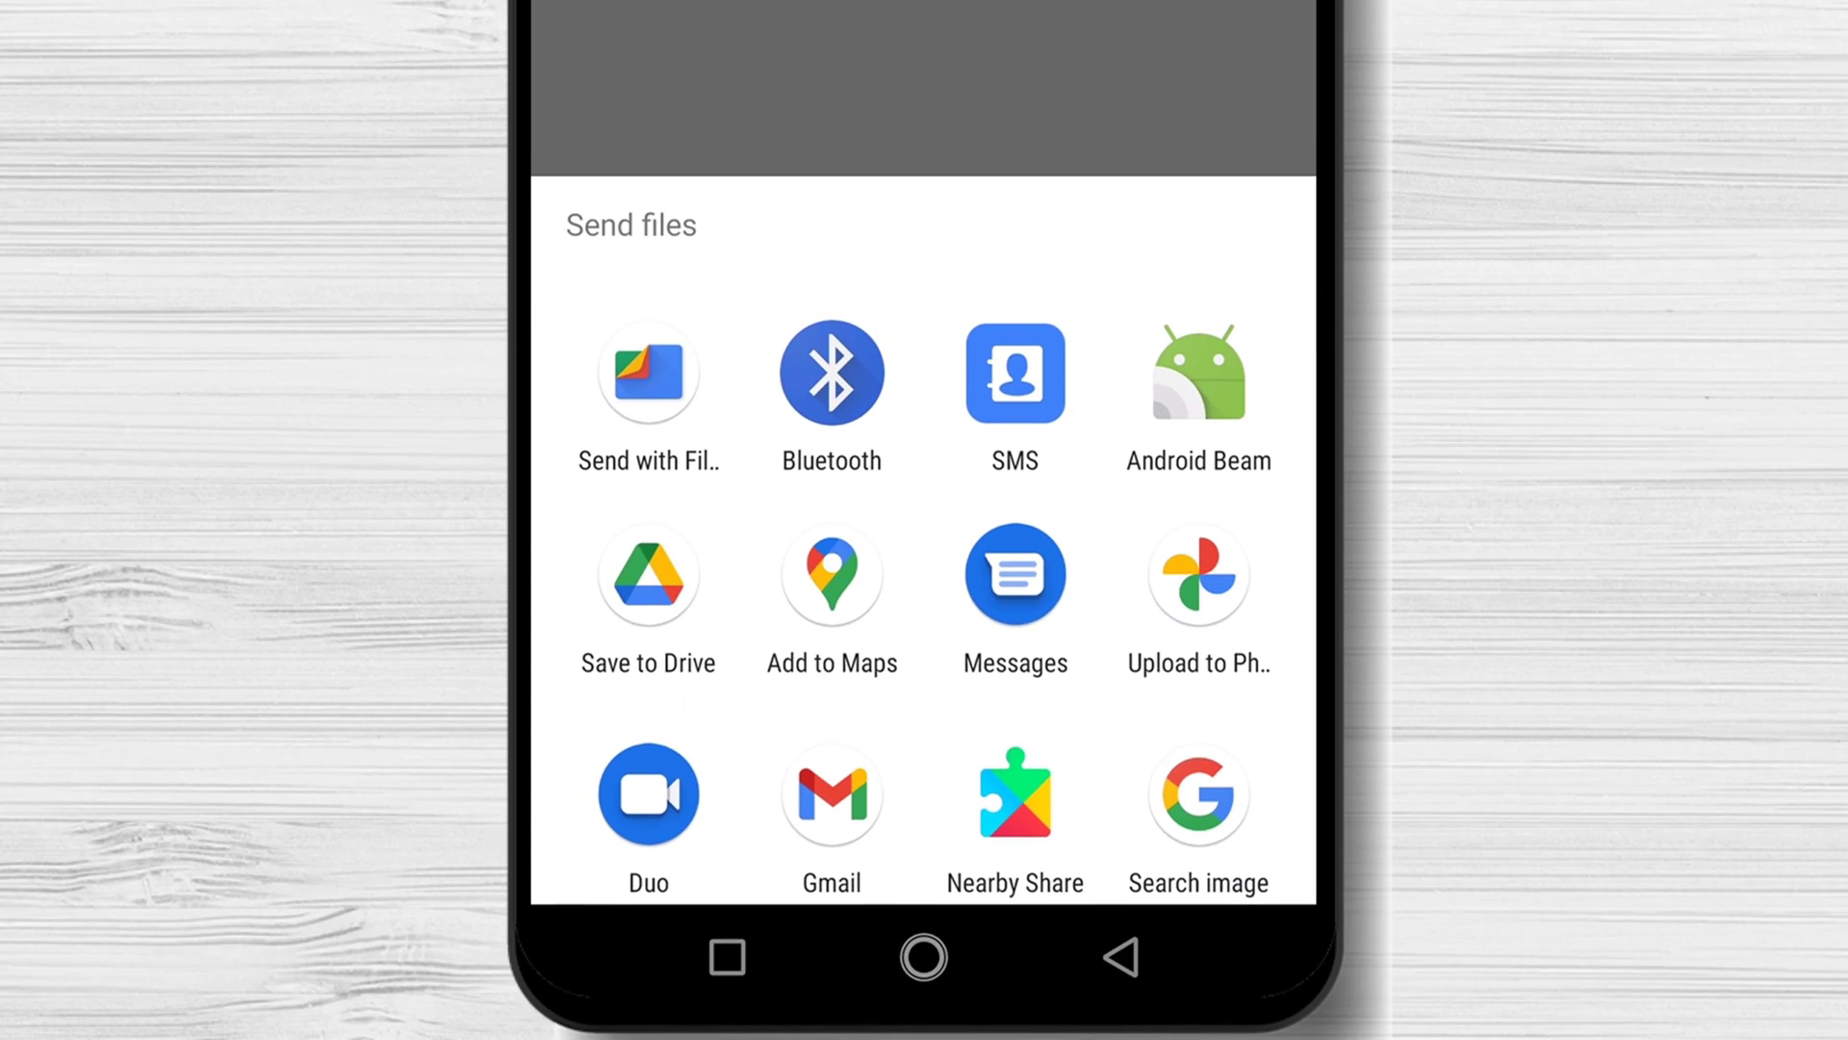
left_click(638, 616)
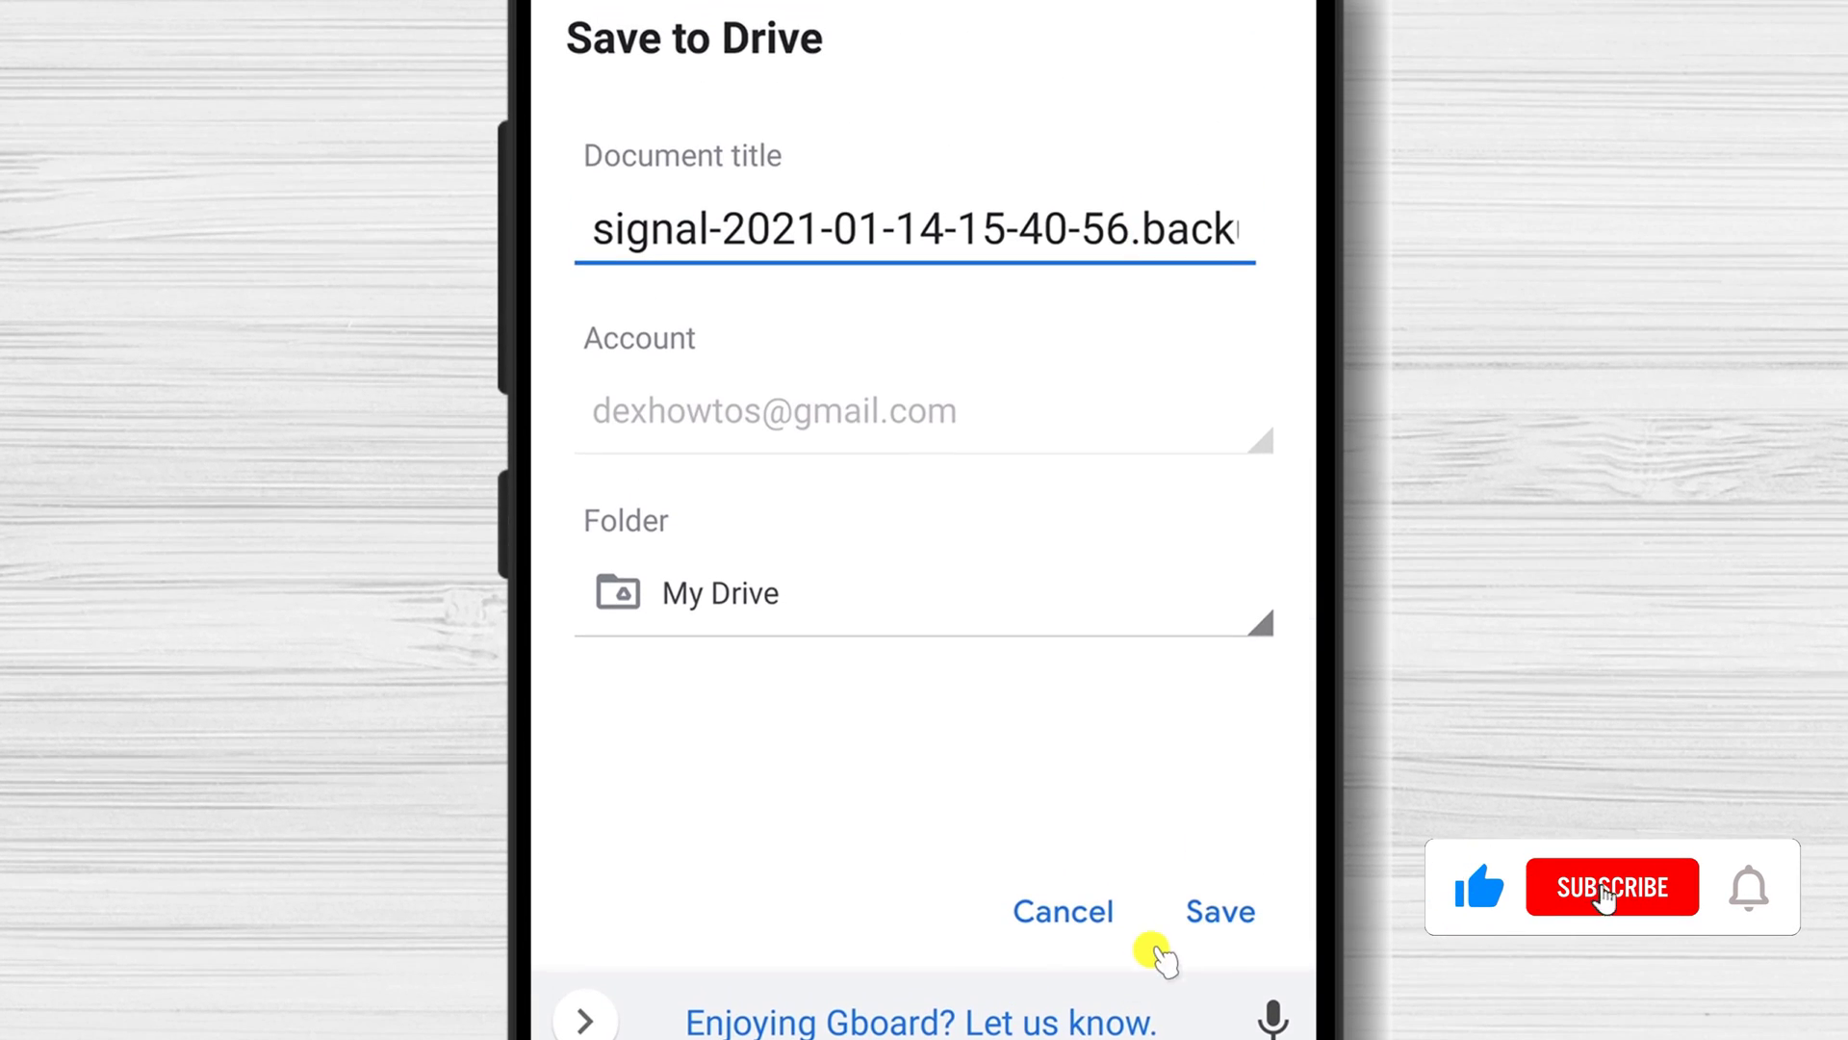
left_click(1218, 905)
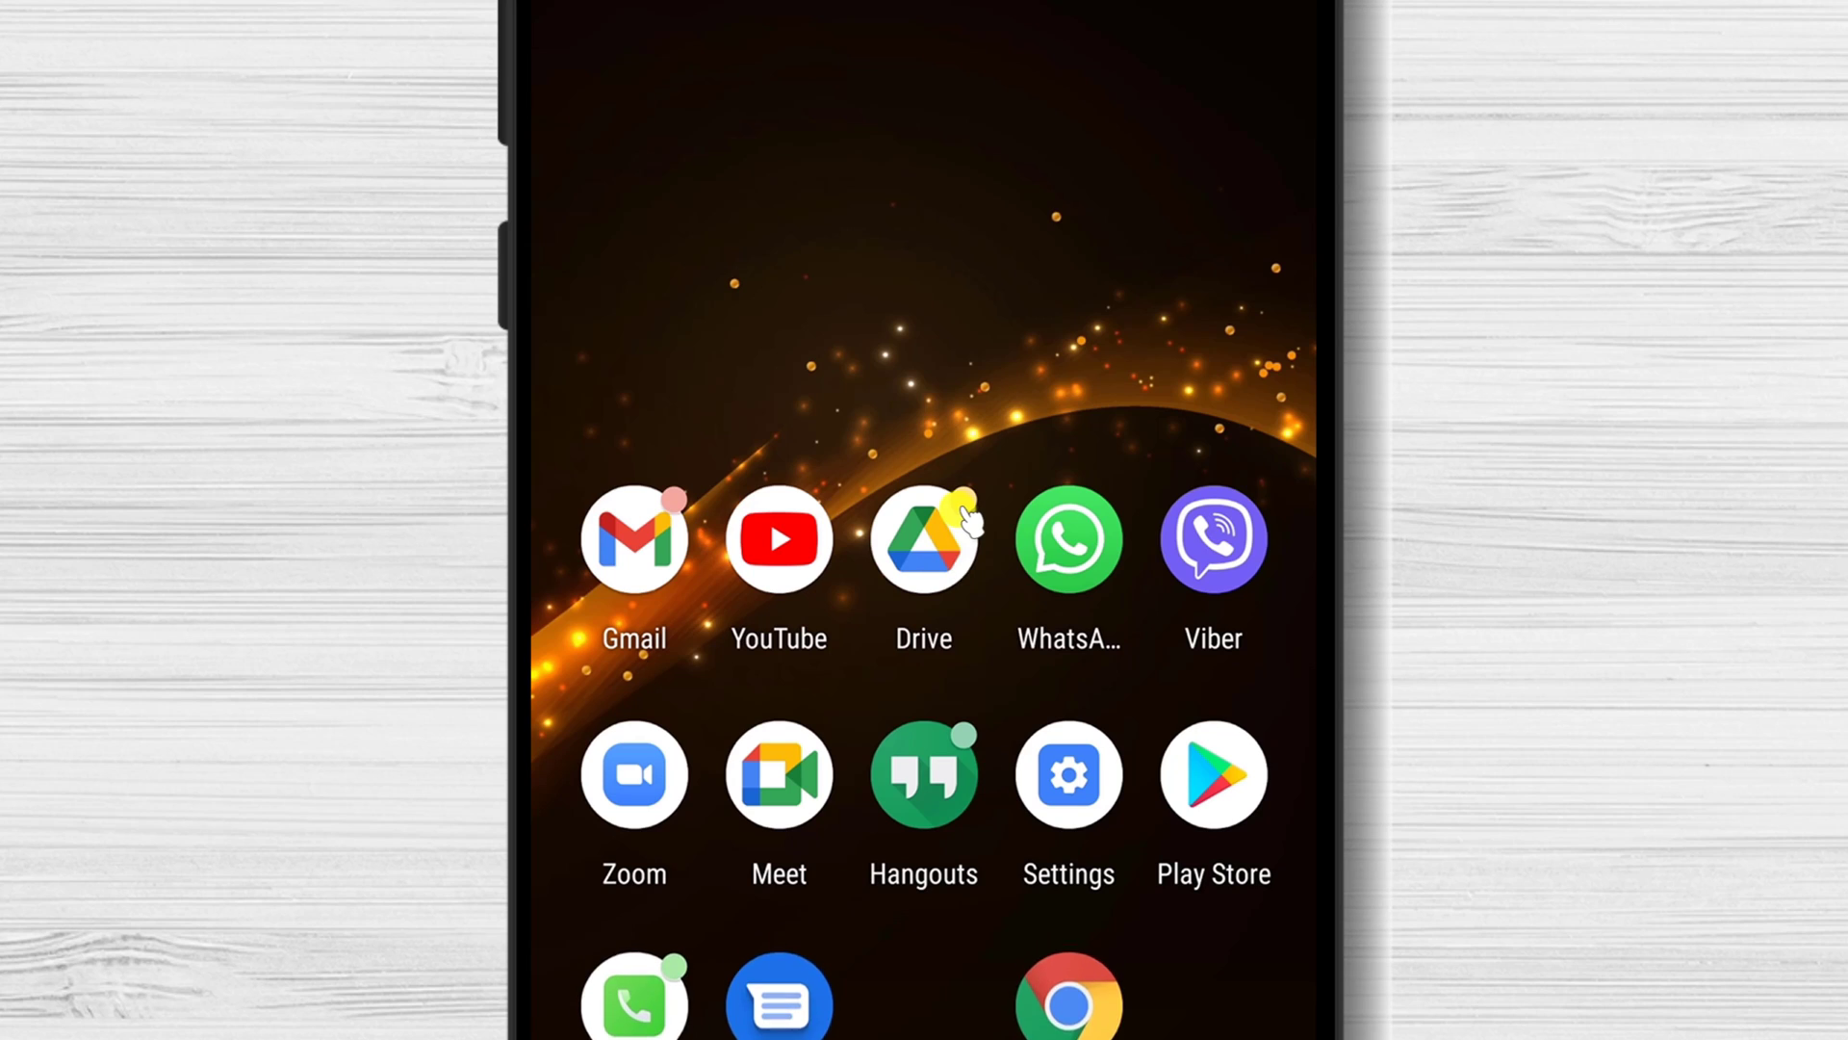
Step: Download the Signal backup file from Drive's recent files, then return to the home screen
left_click(943, 520)
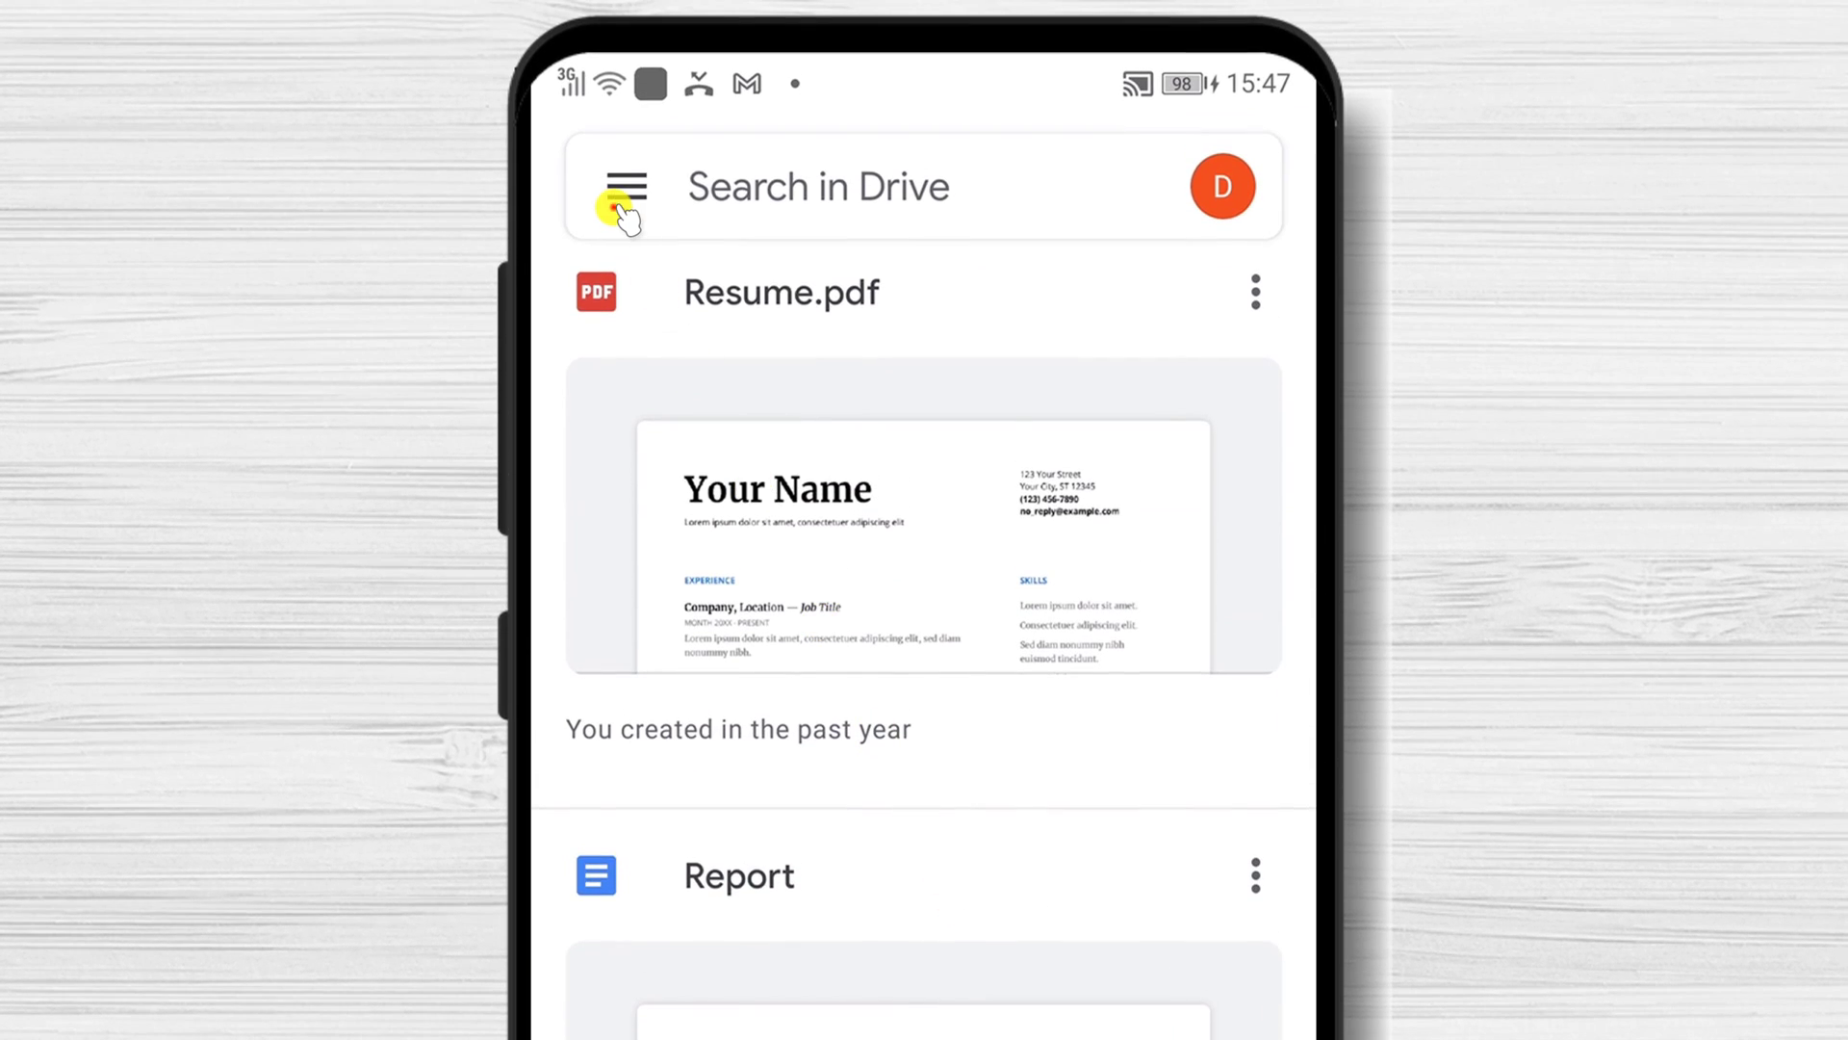
left_click(619, 192)
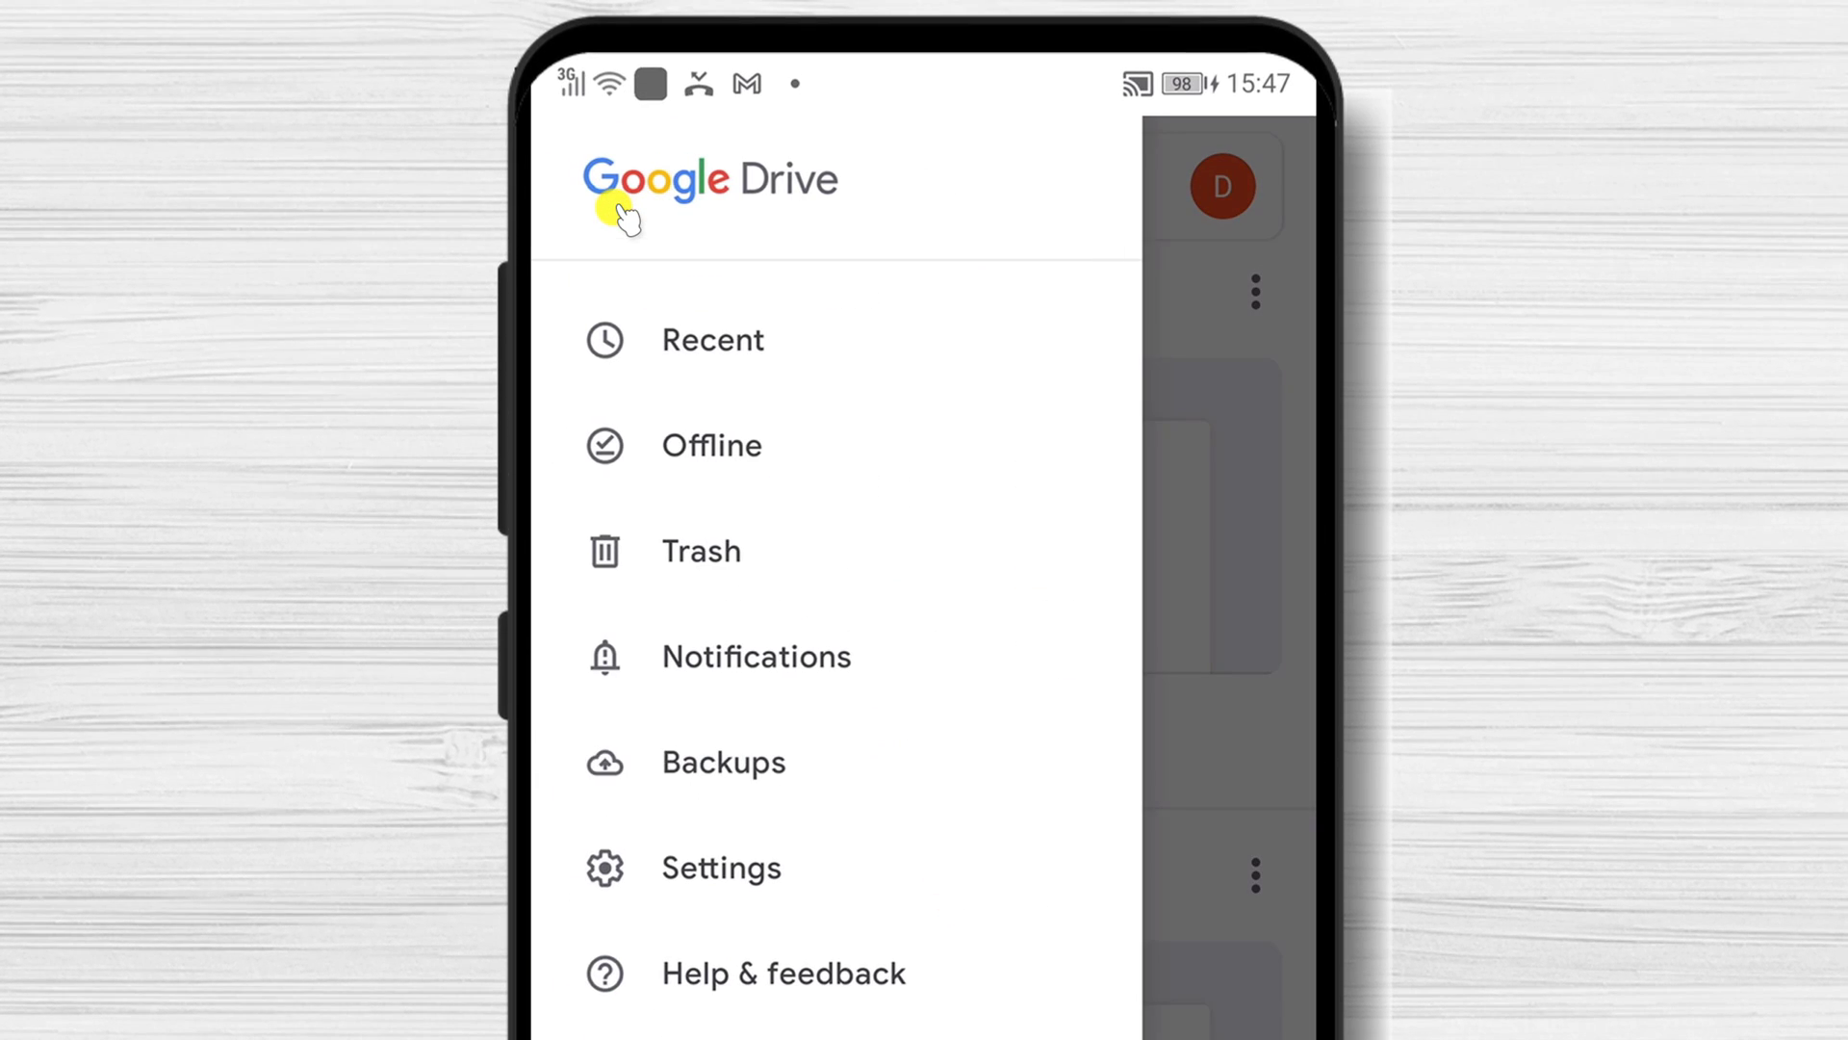
left_click(695, 332)
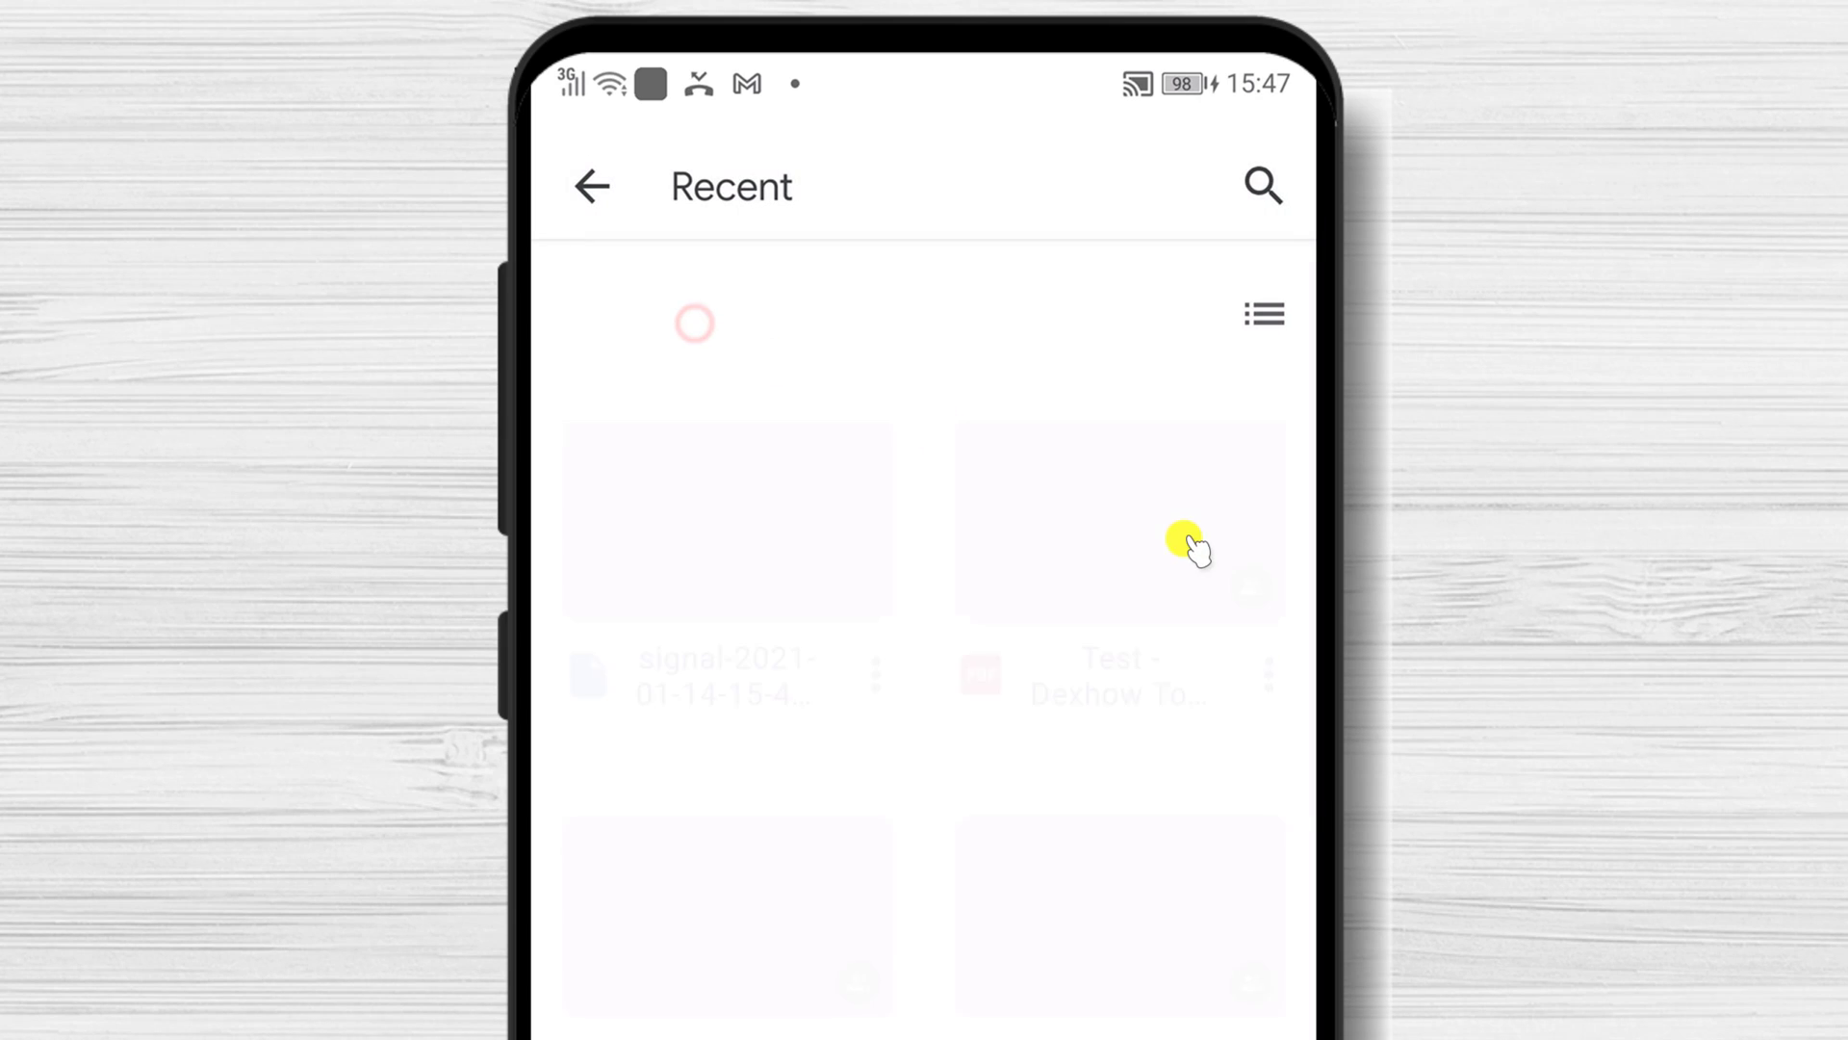
left_click(876, 677)
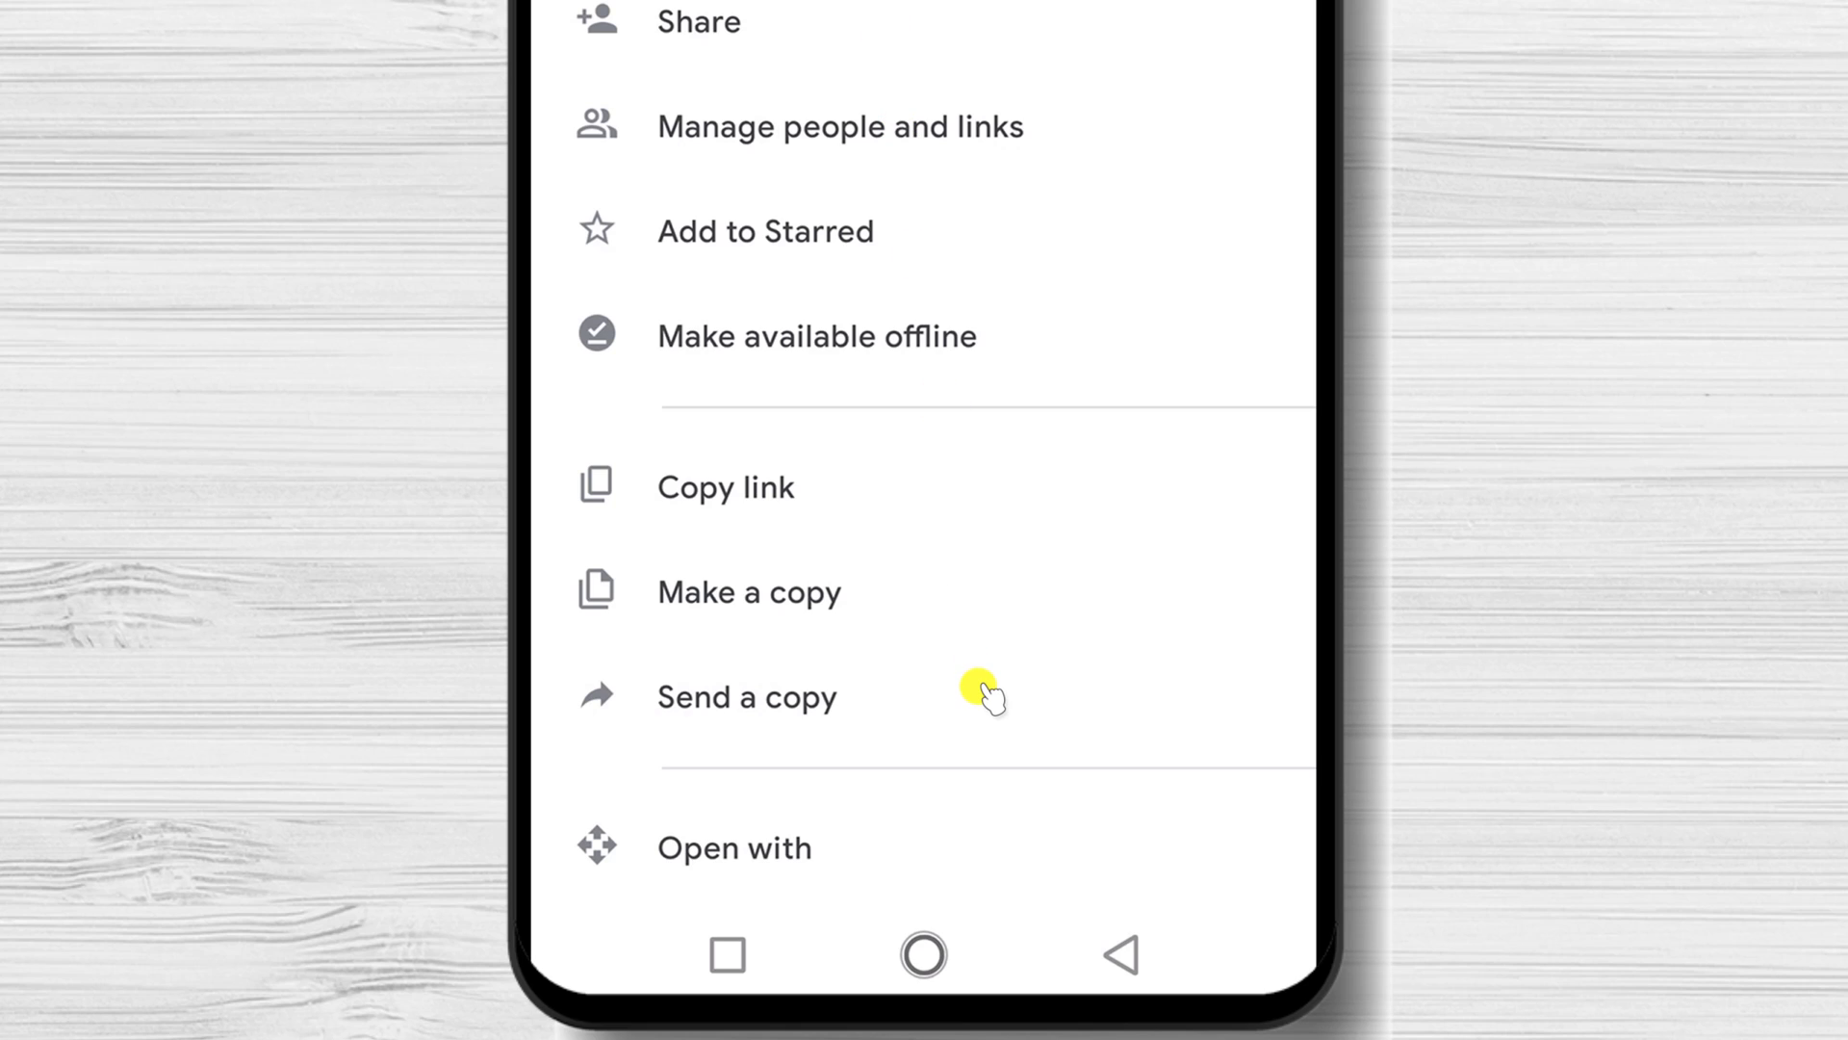
scroll(982, 693, "down", 5)
left_click(802, 510)
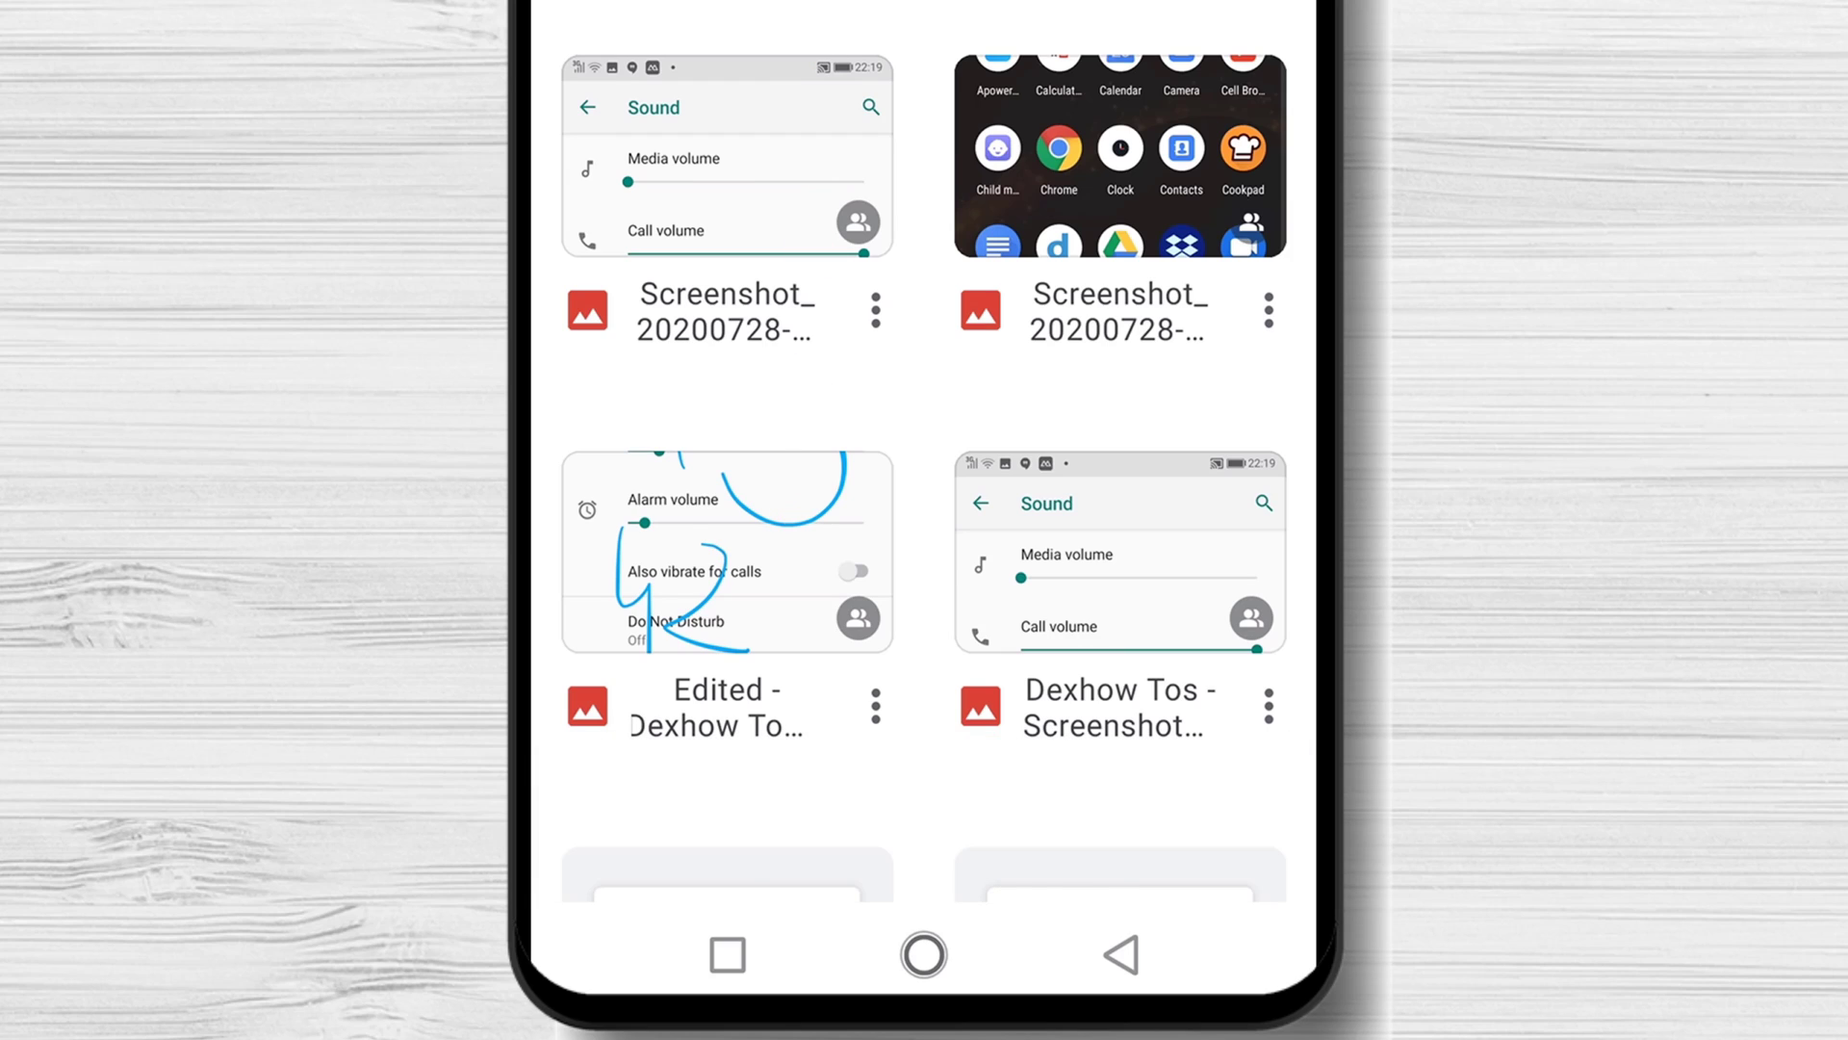
left_click(924, 953)
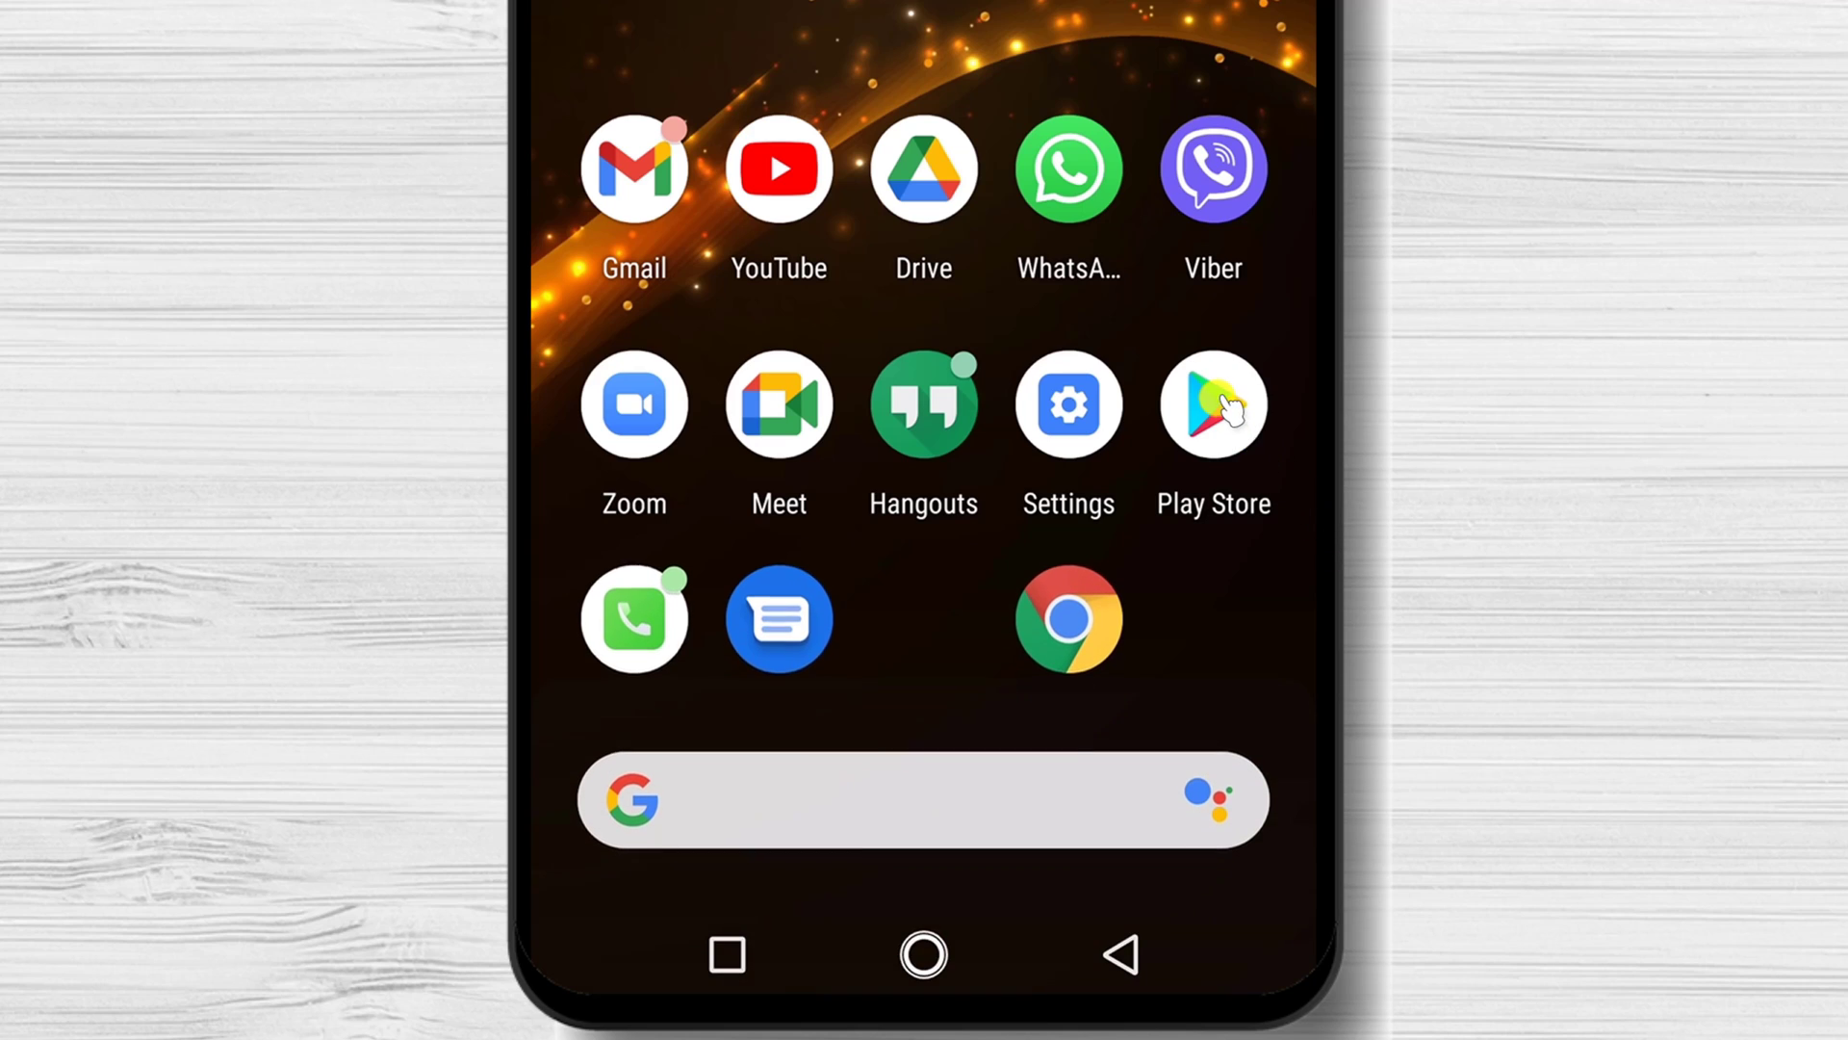
left_click_drag(1010, 674, 1004, 289)
Step: Launch Files and browse the folder list of the phone's internal storage
left_click(787, 624)
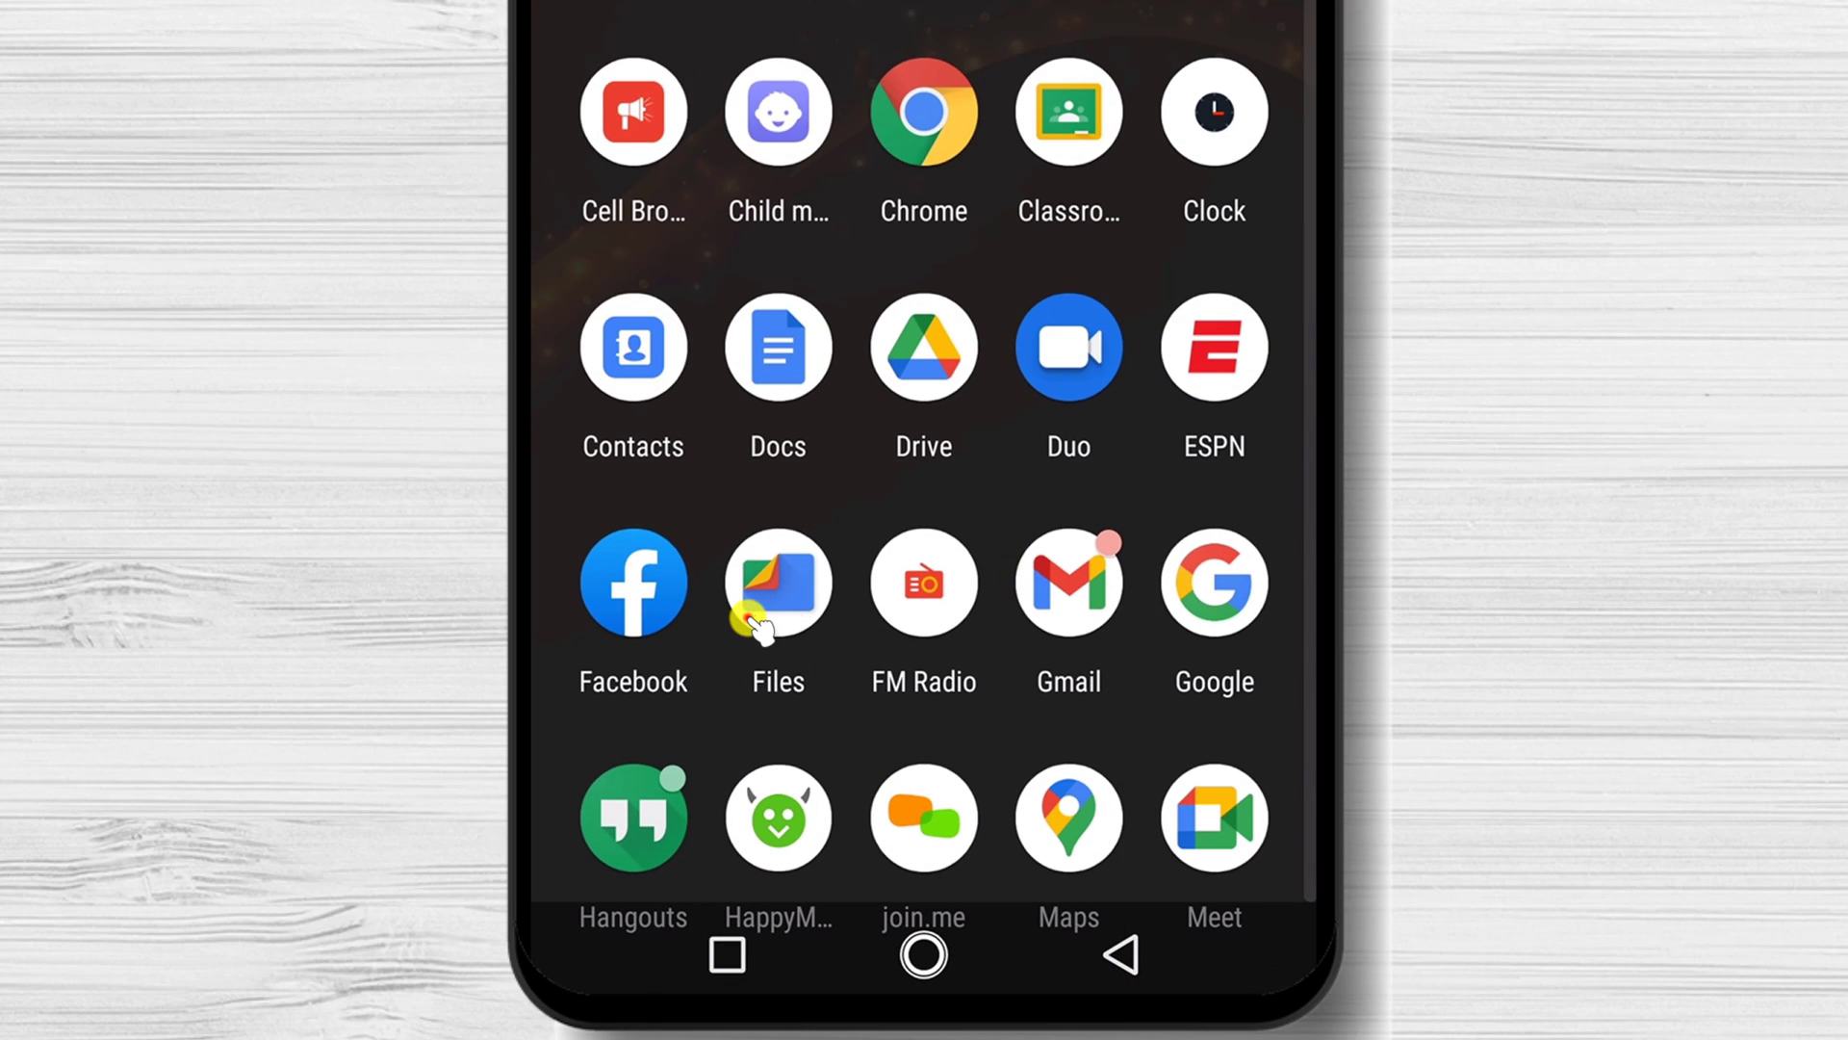
scroll(828, 587, "down", 5)
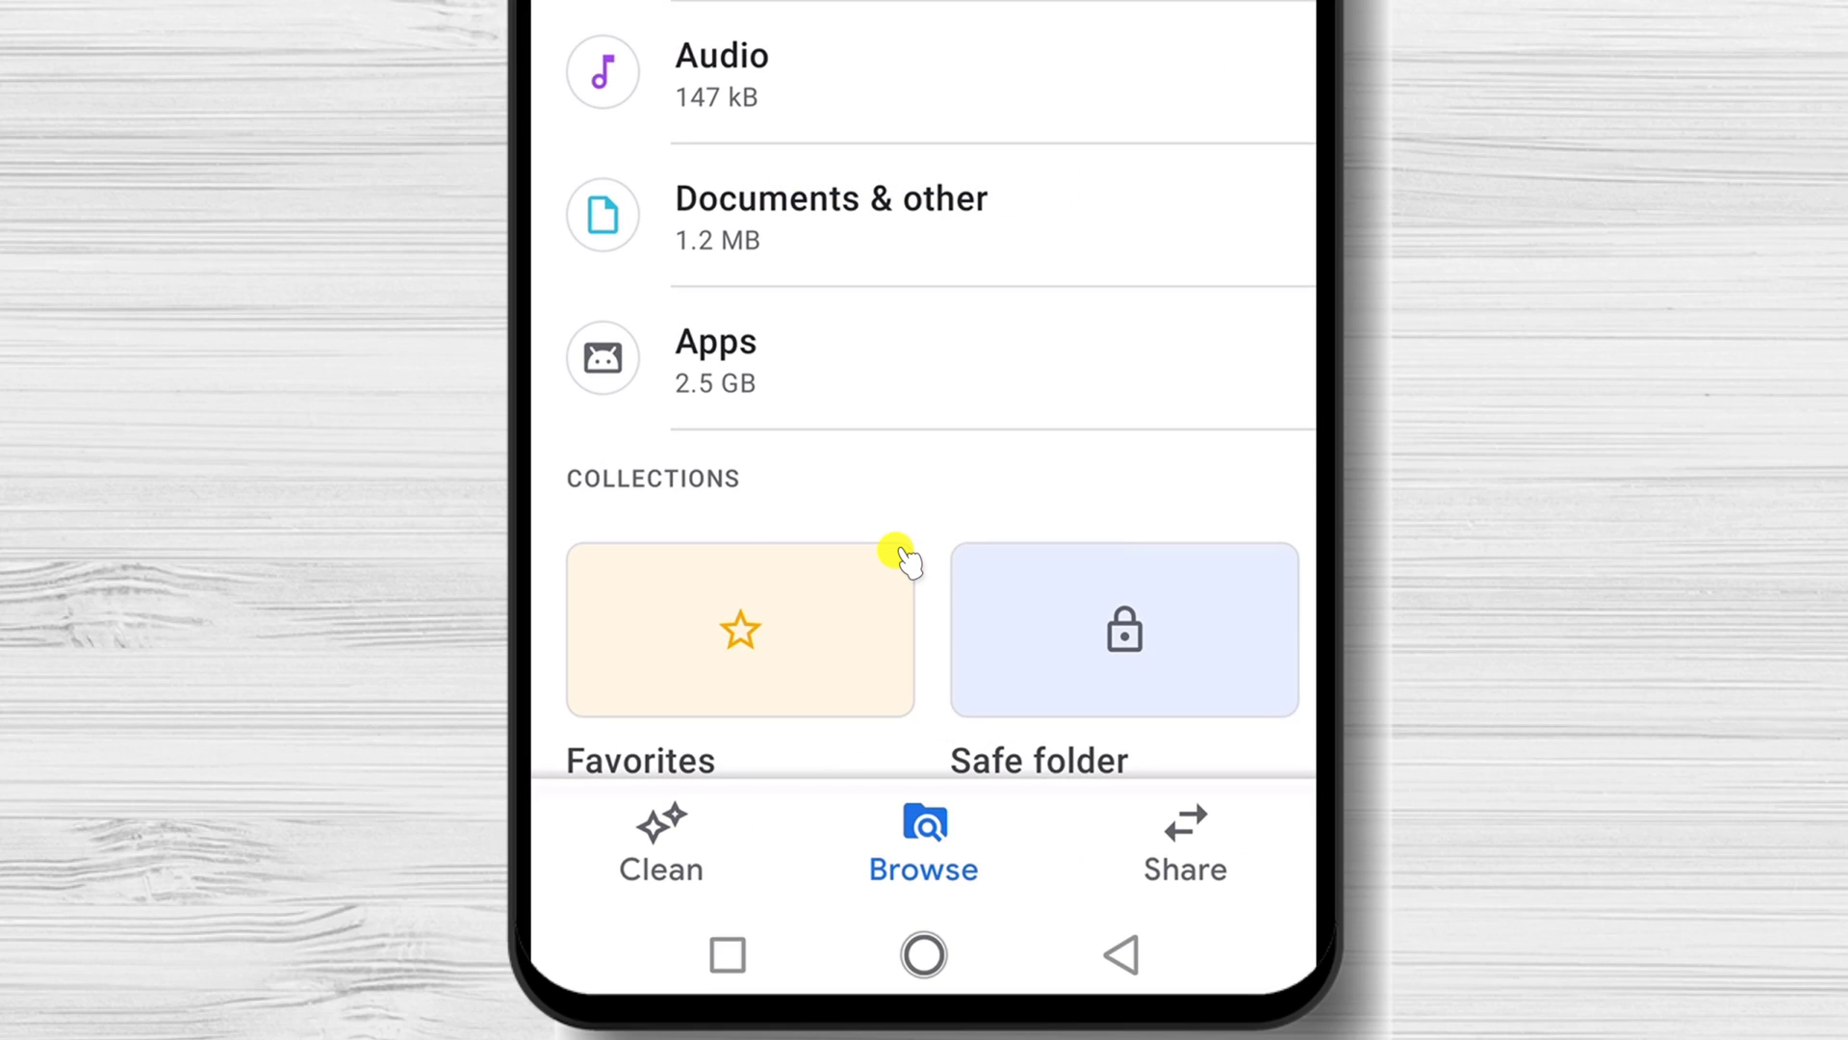
scroll(900, 557, "down", 4)
left_click(900, 628)
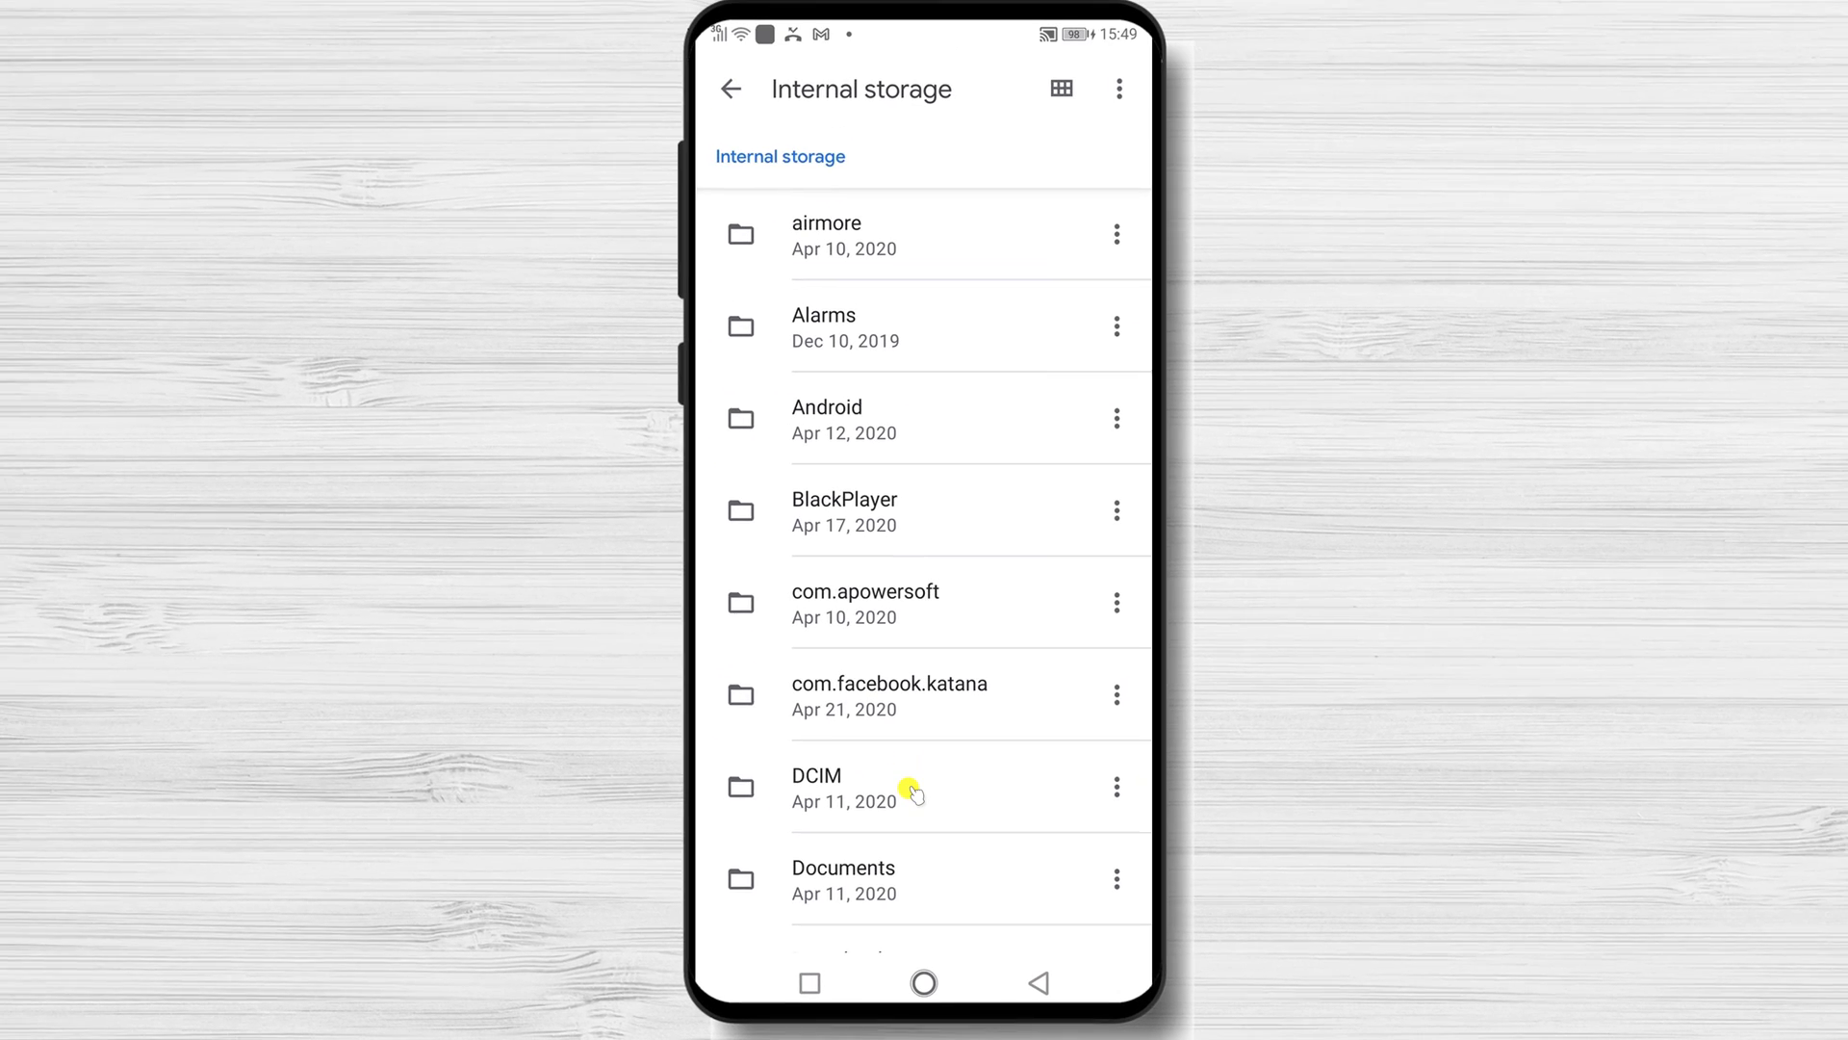
left_click_drag(908, 792, 799, 162)
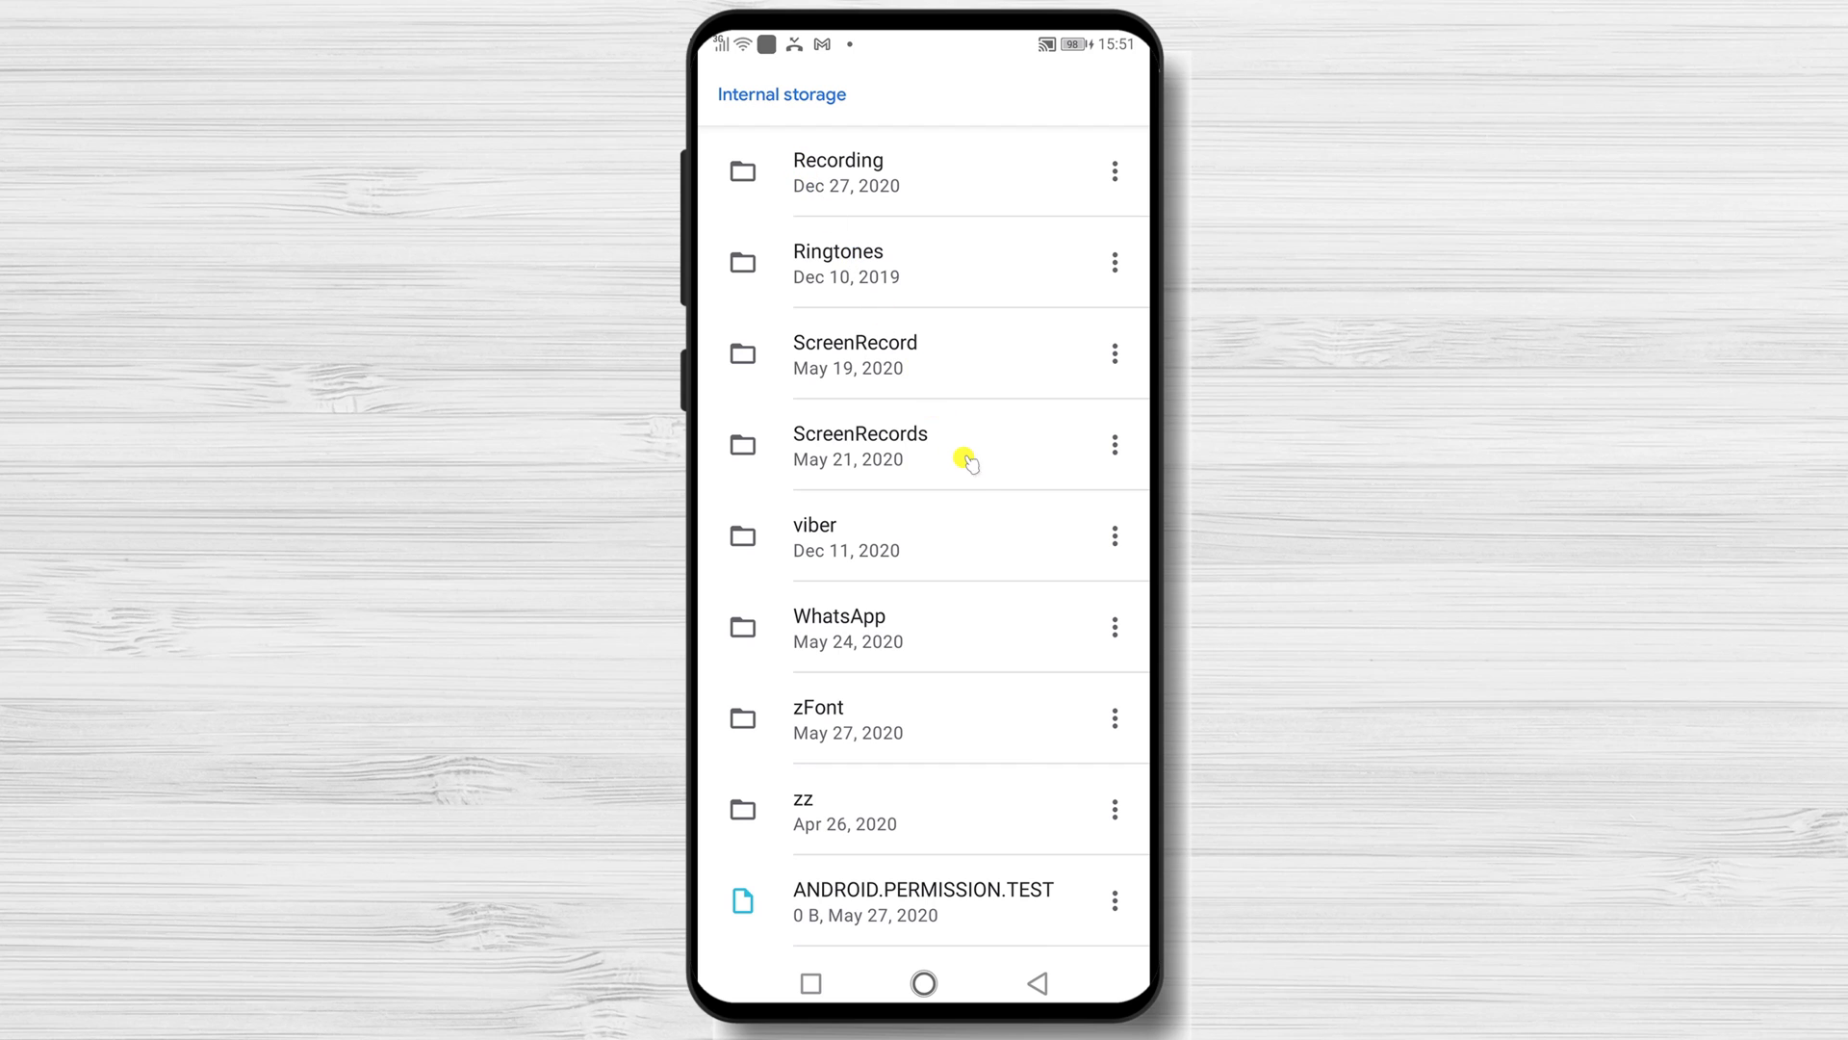
scroll(964, 454, "up", 5)
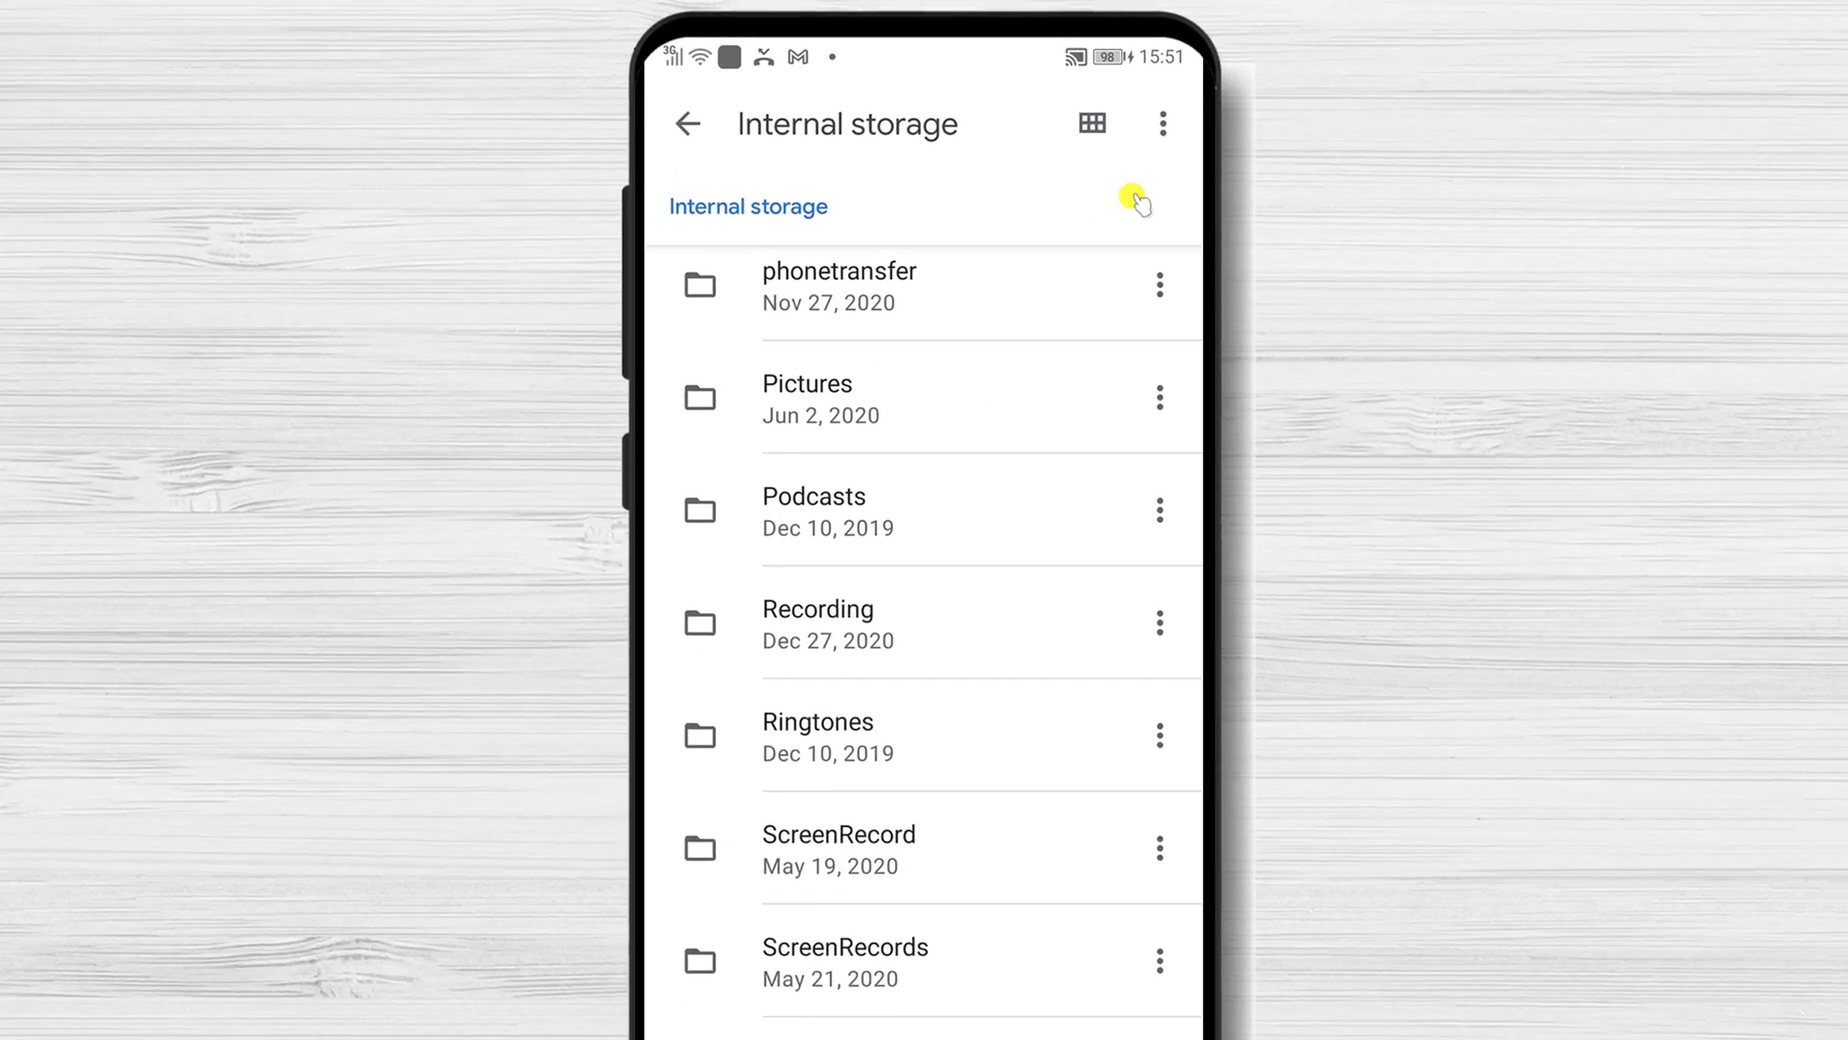
left_click(1114, 95)
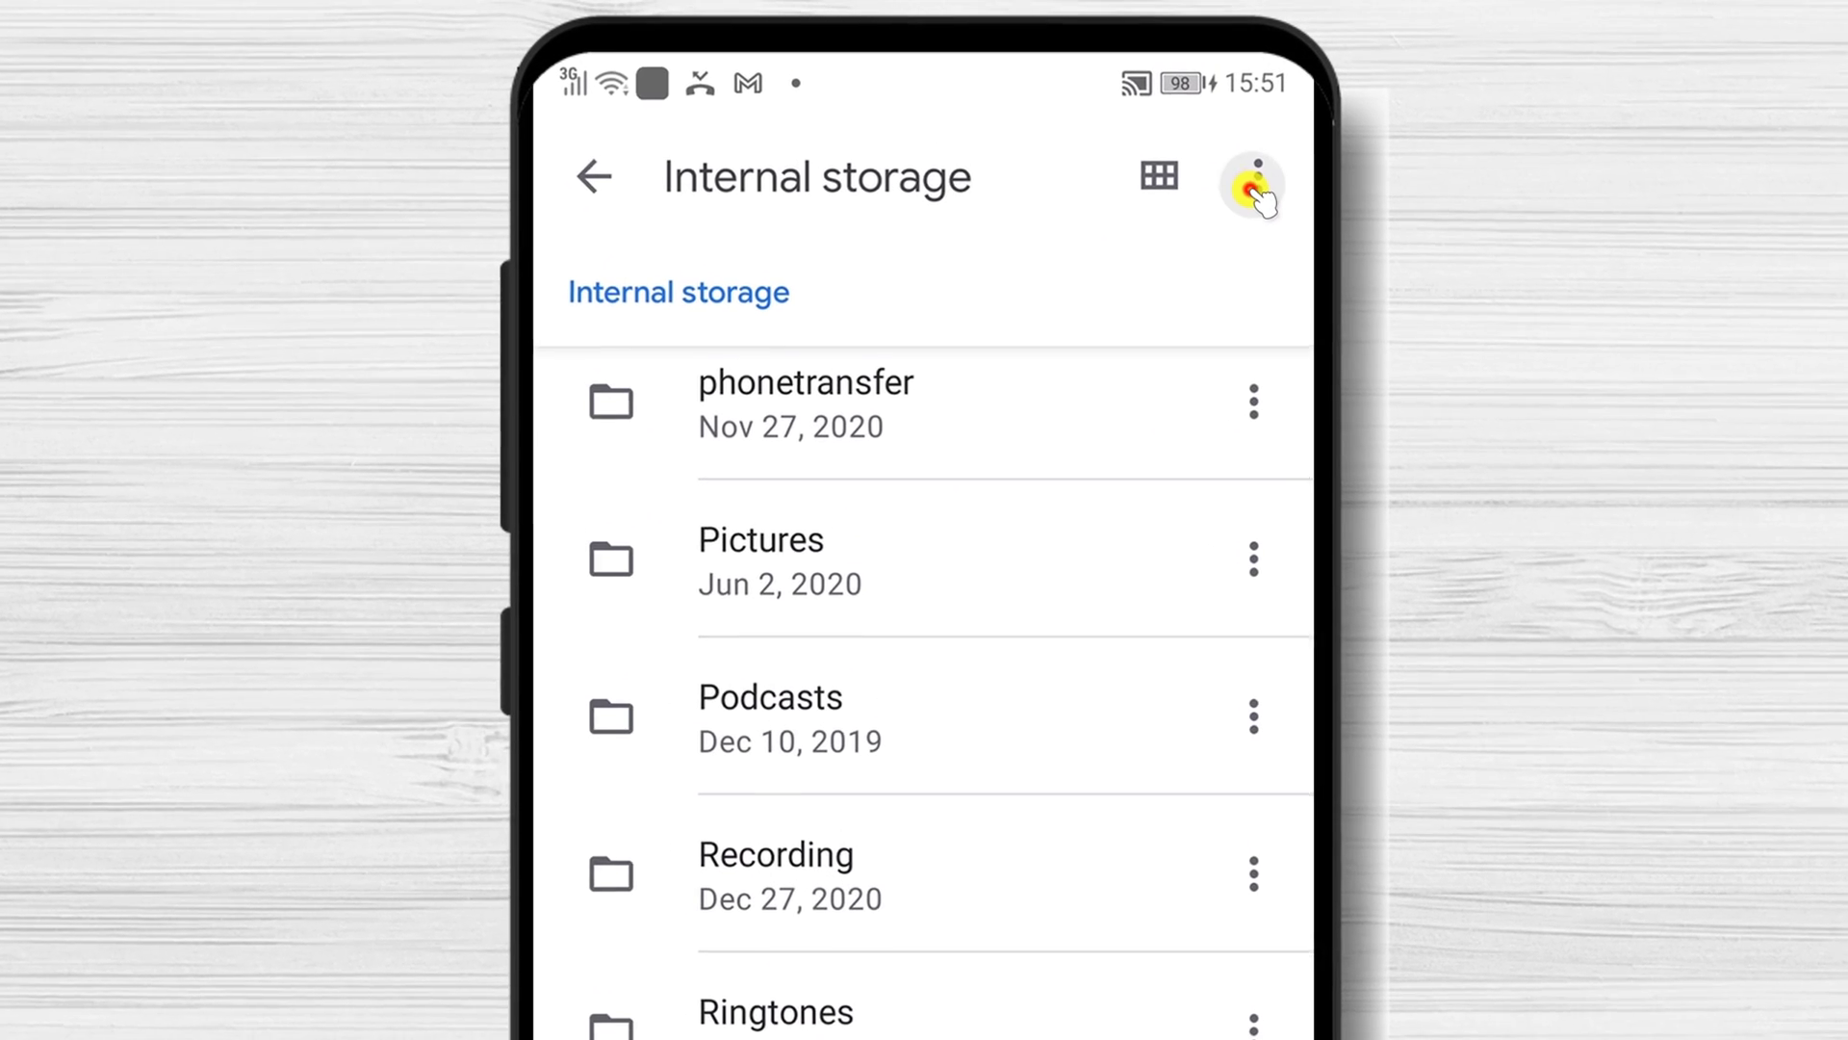
Step: Create a new folder named Signal in internal storage and open it
left_click(1089, 404)
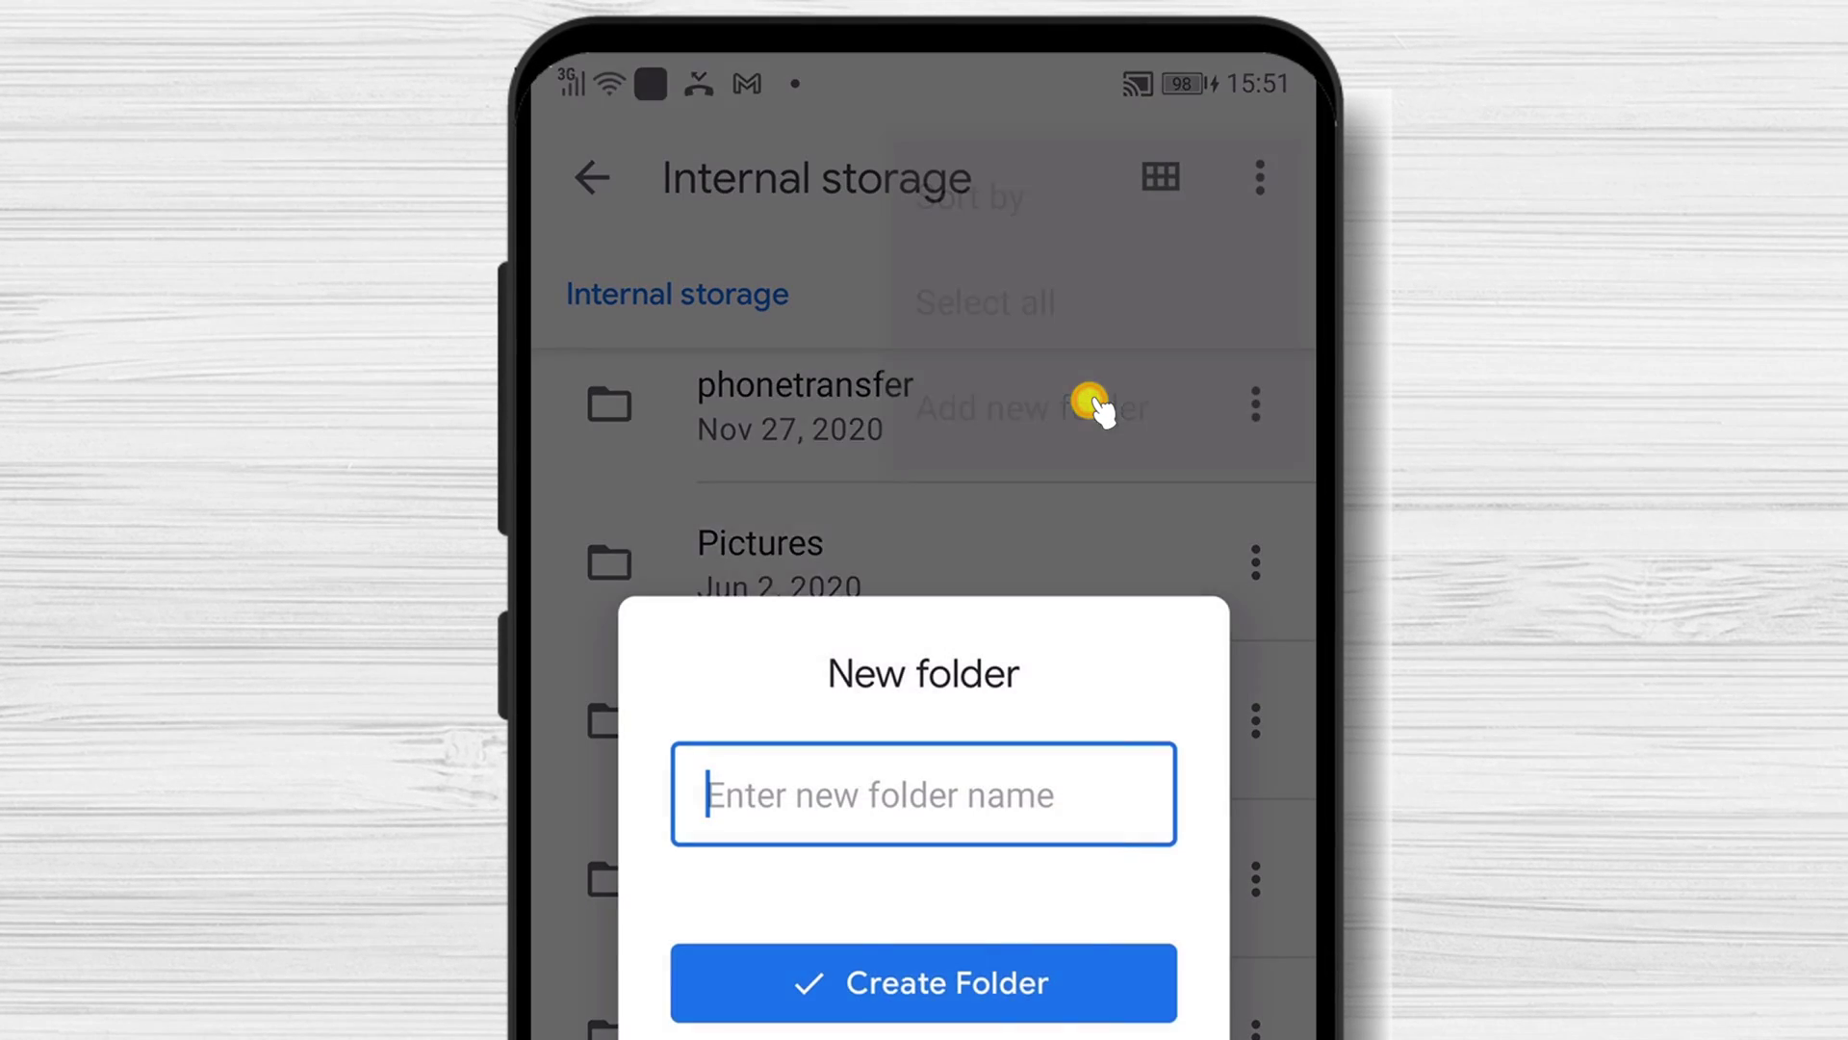
type("Signal")
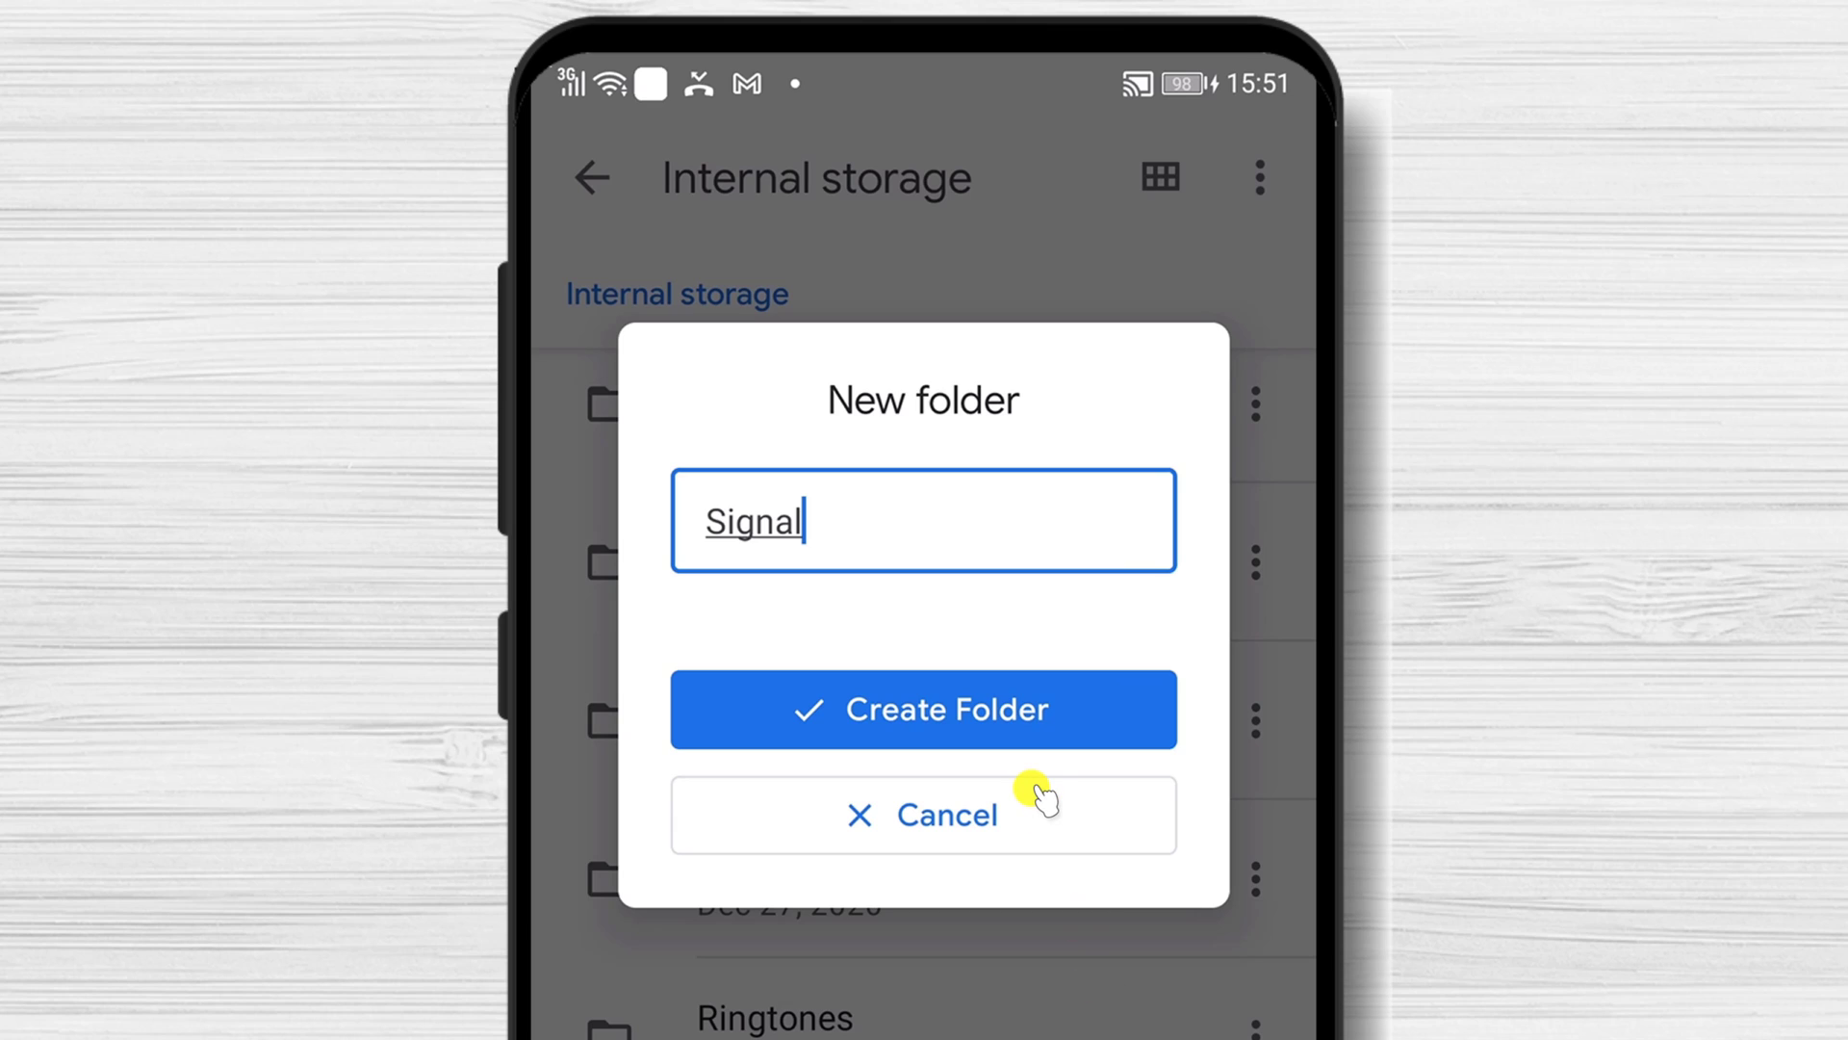
left_click(1013, 743)
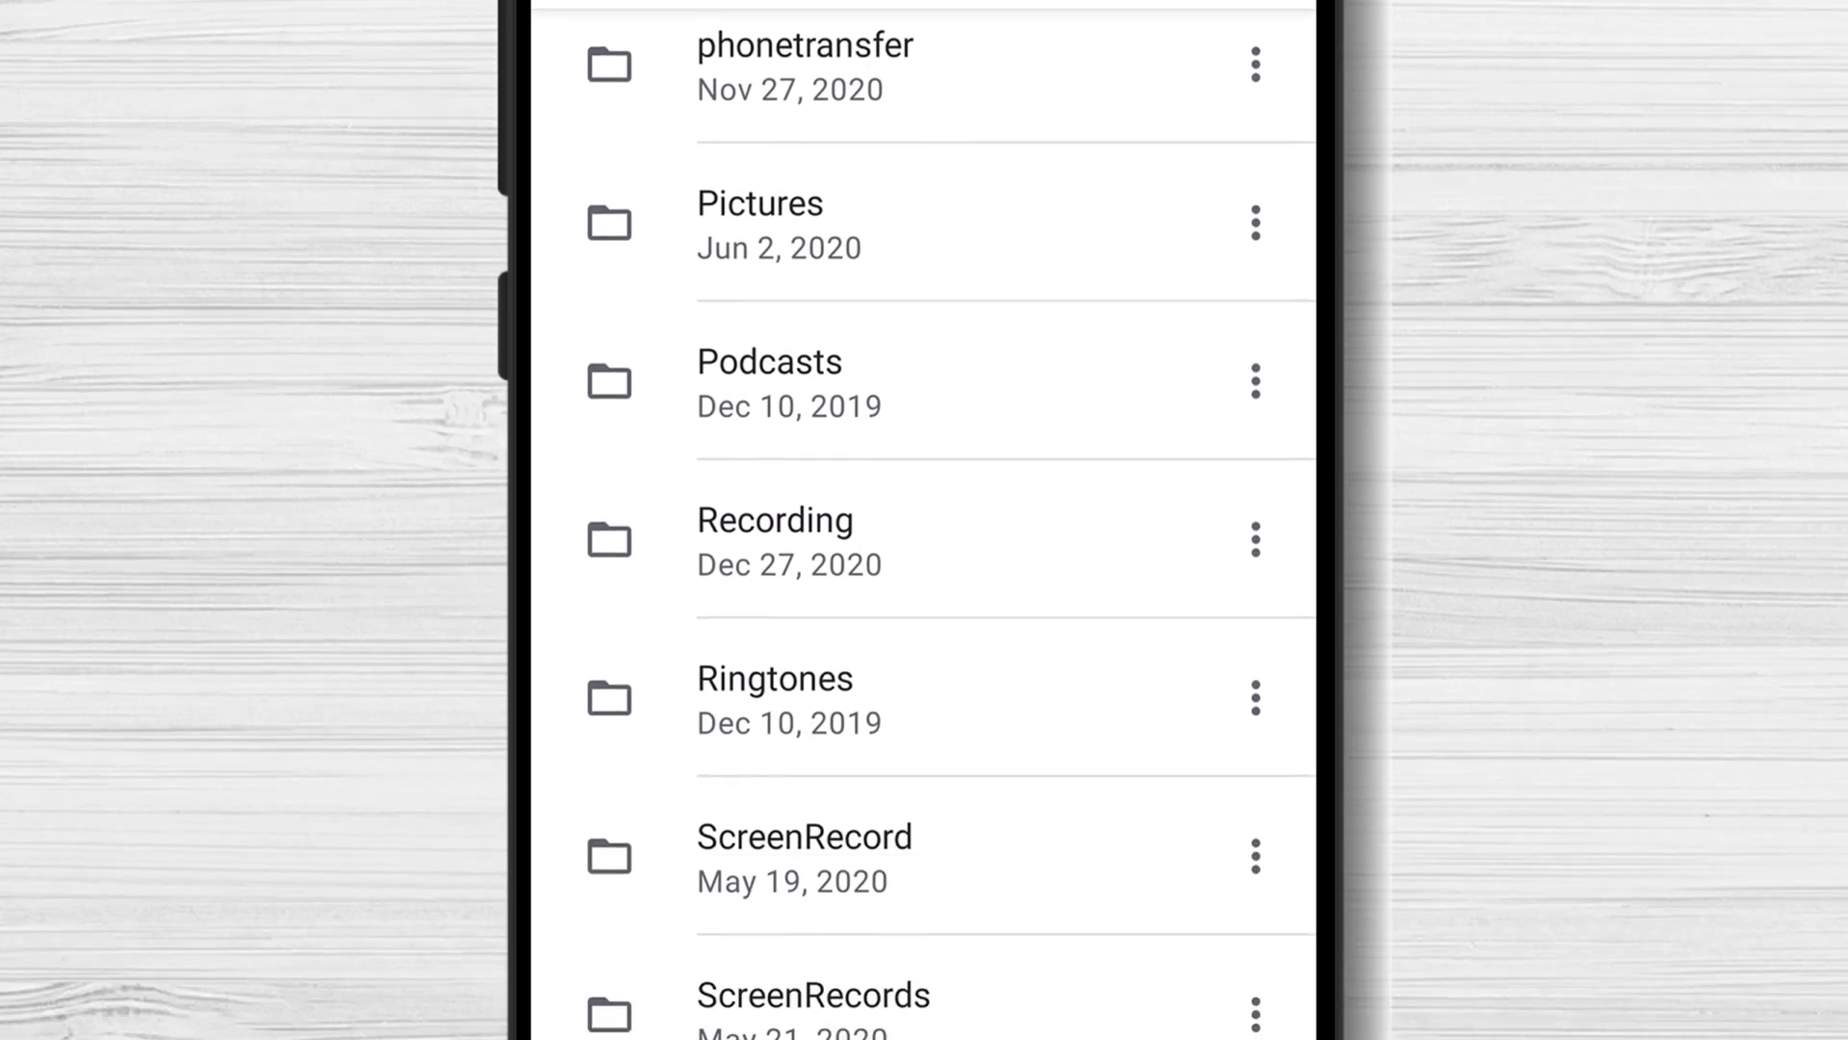
left_click(911, 758)
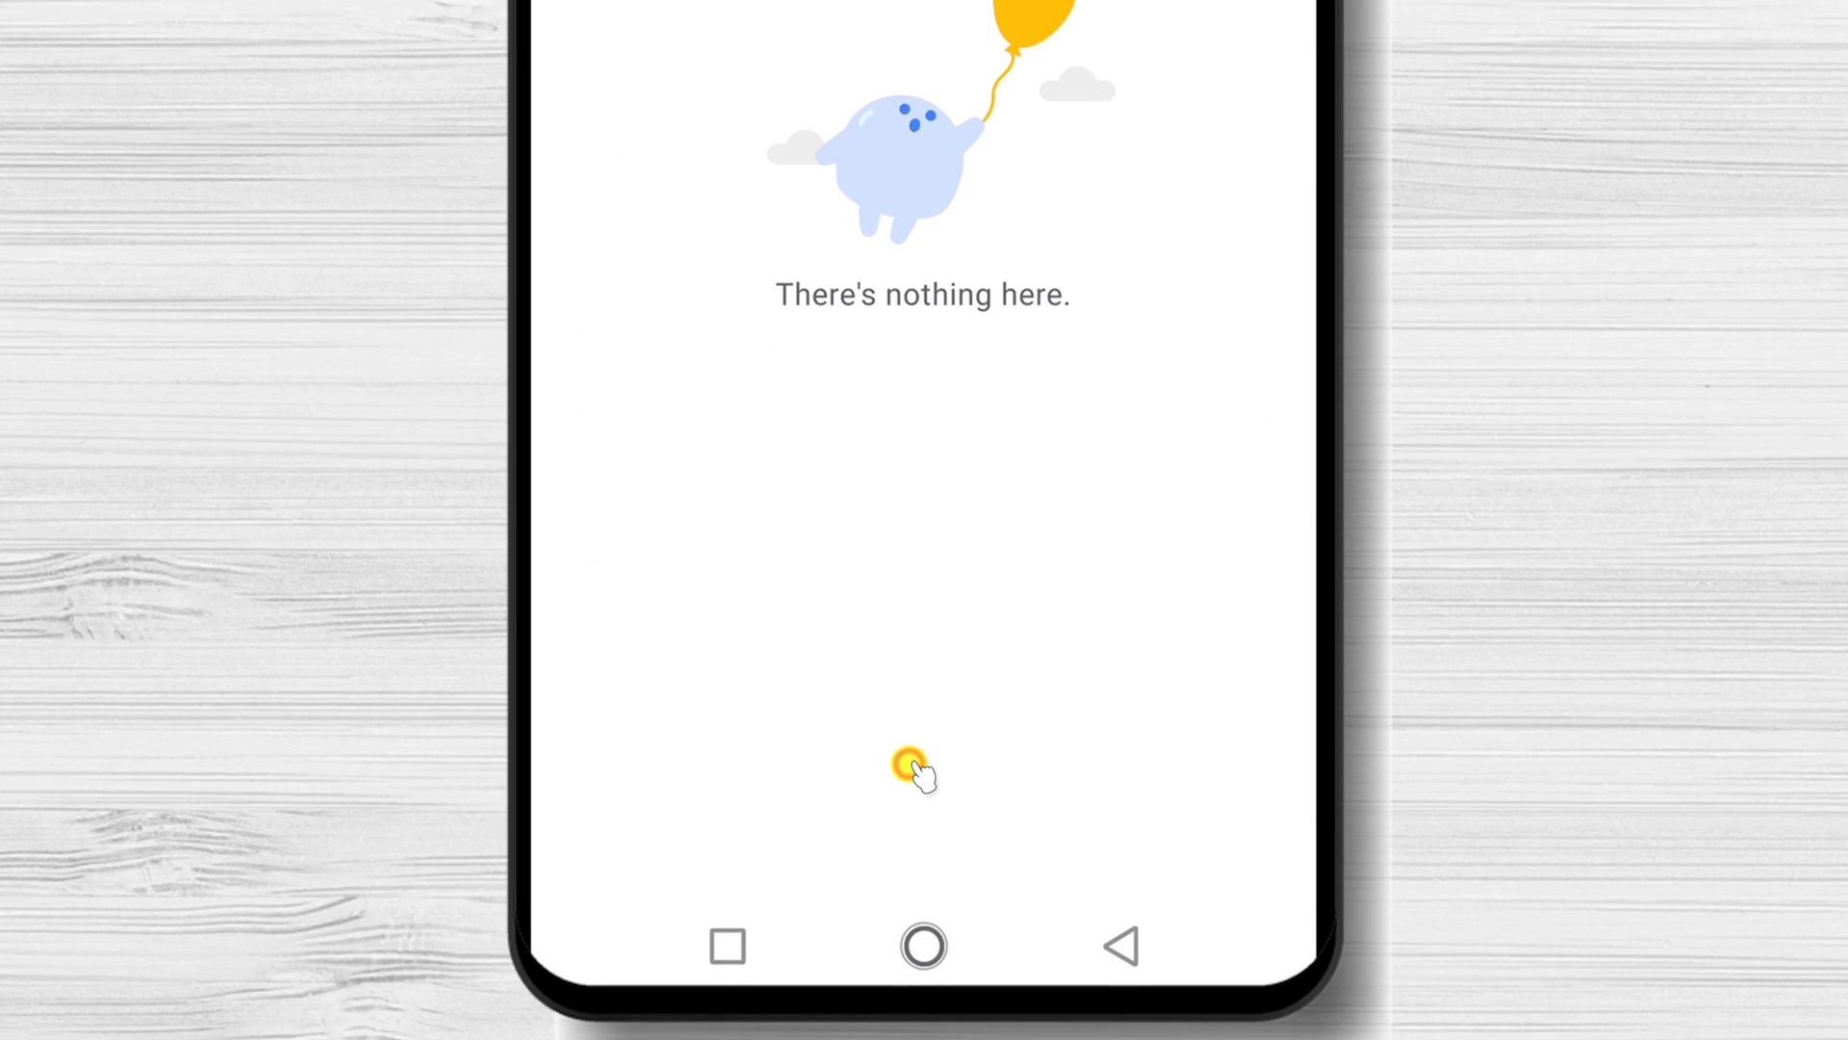
Step: Add a Backups folder inside Signal, then go back up to internal storage
left_click(1266, 185)
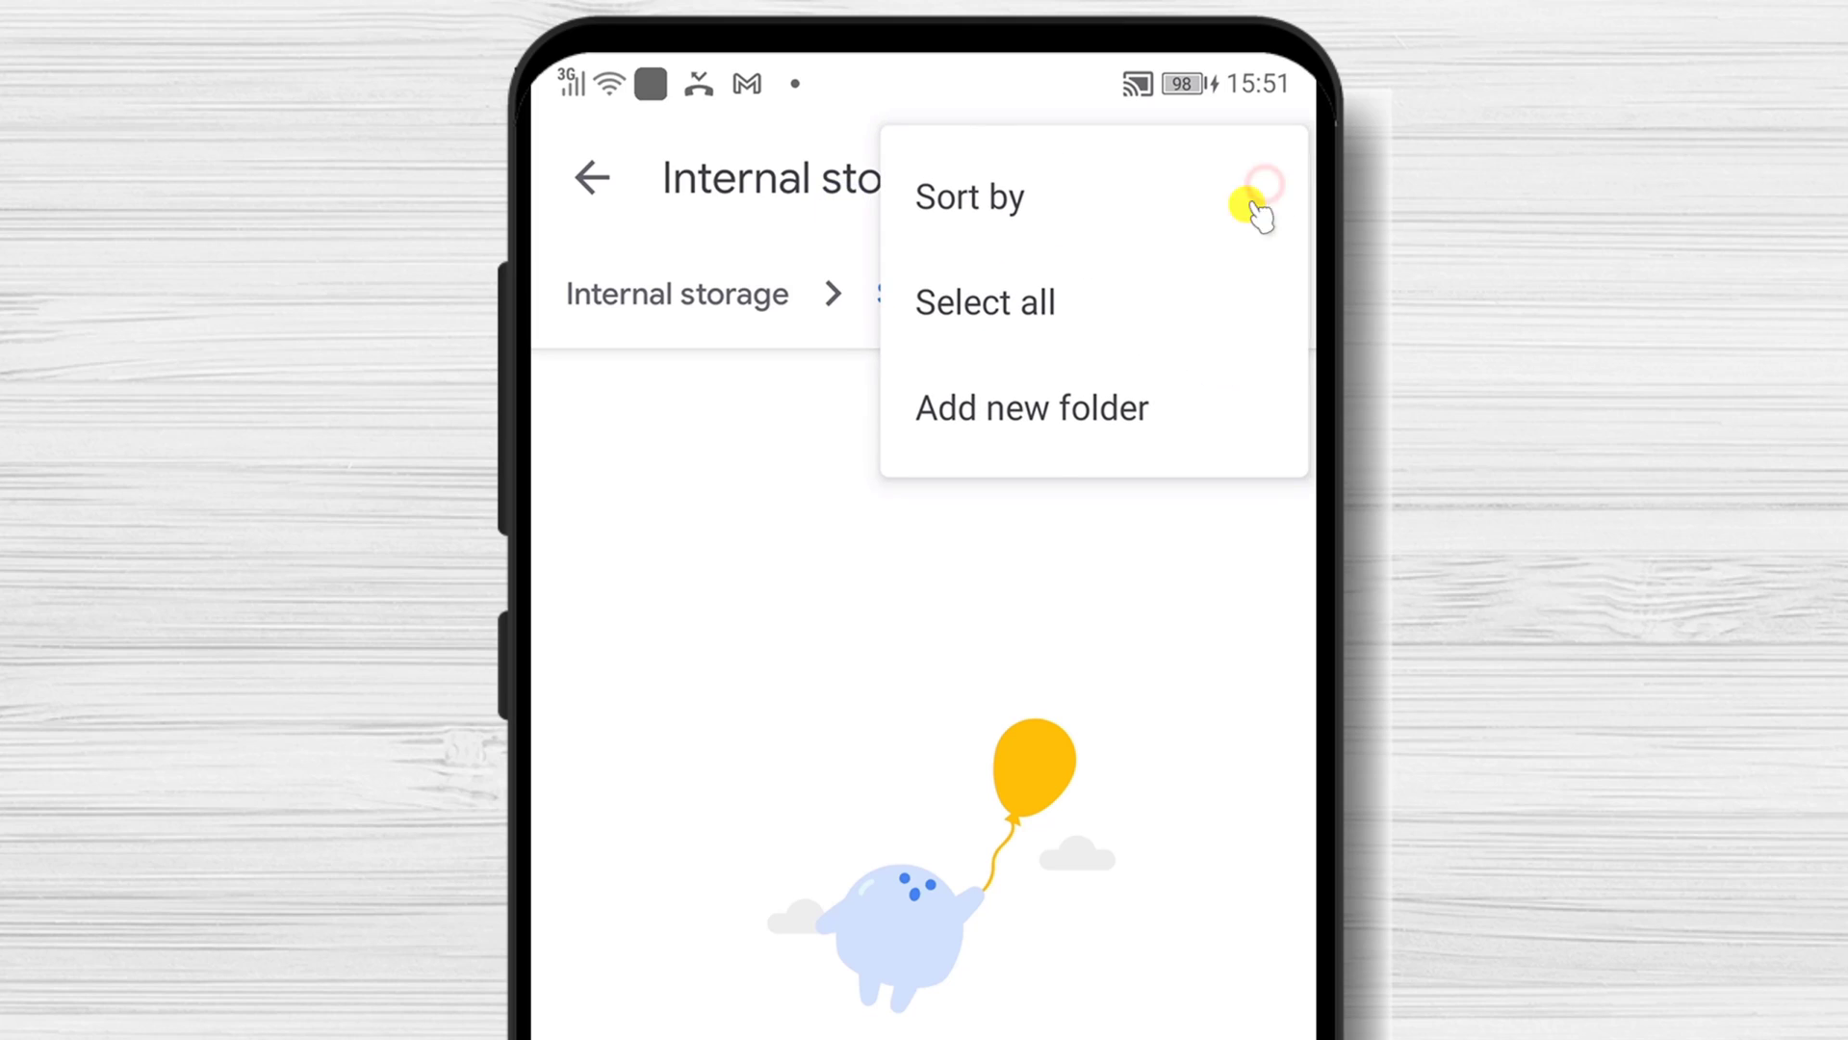
left_click(1043, 425)
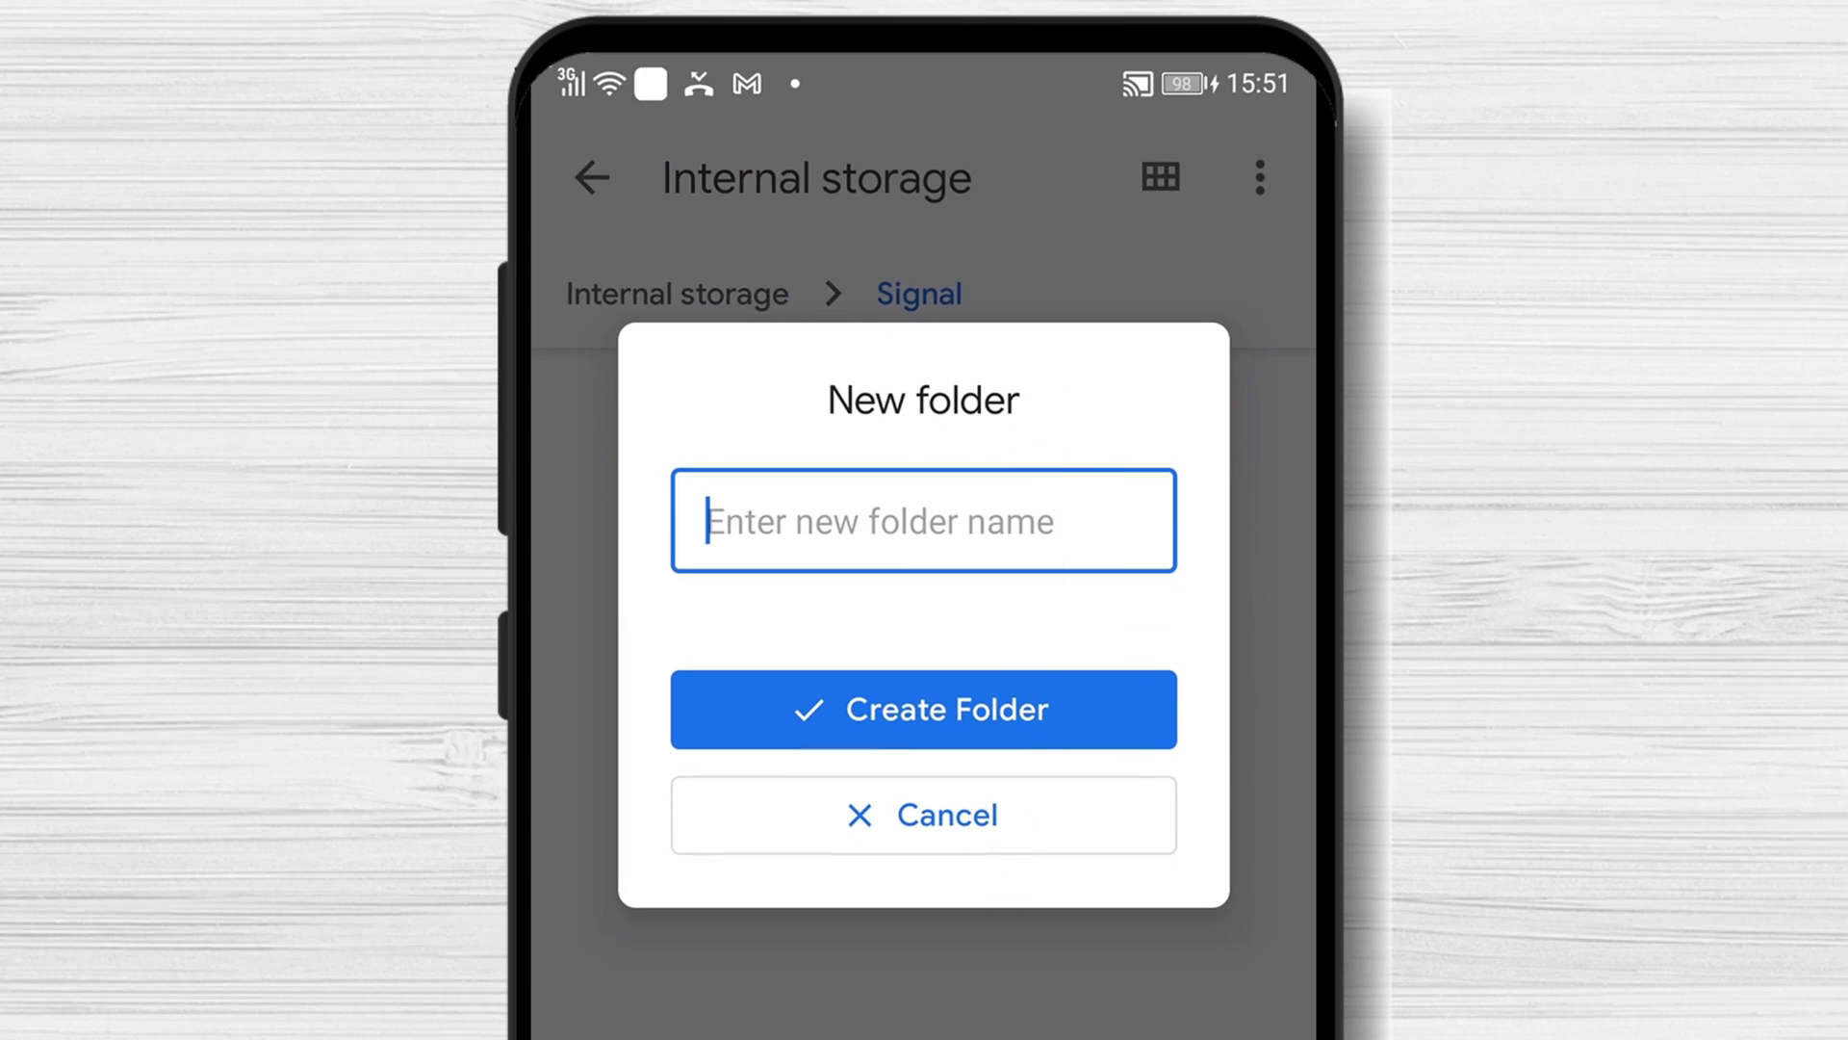
type("Backu")
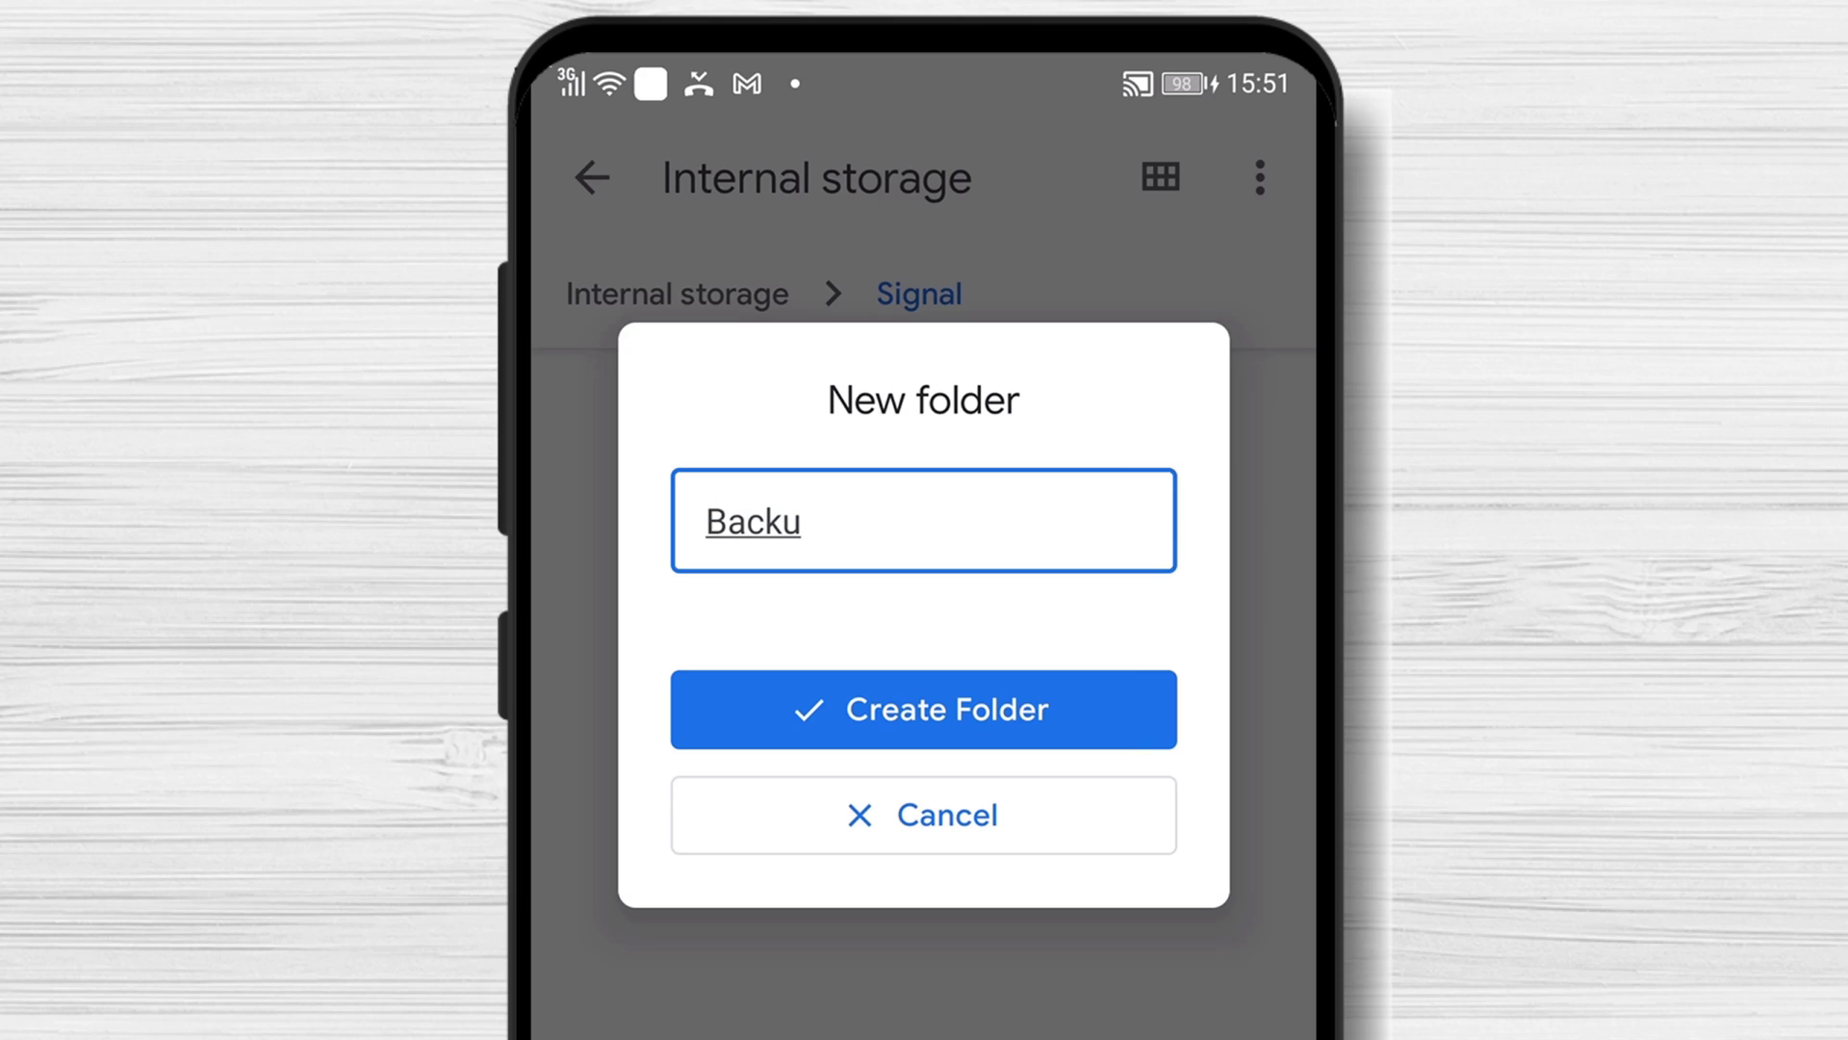
left_click(986, 740)
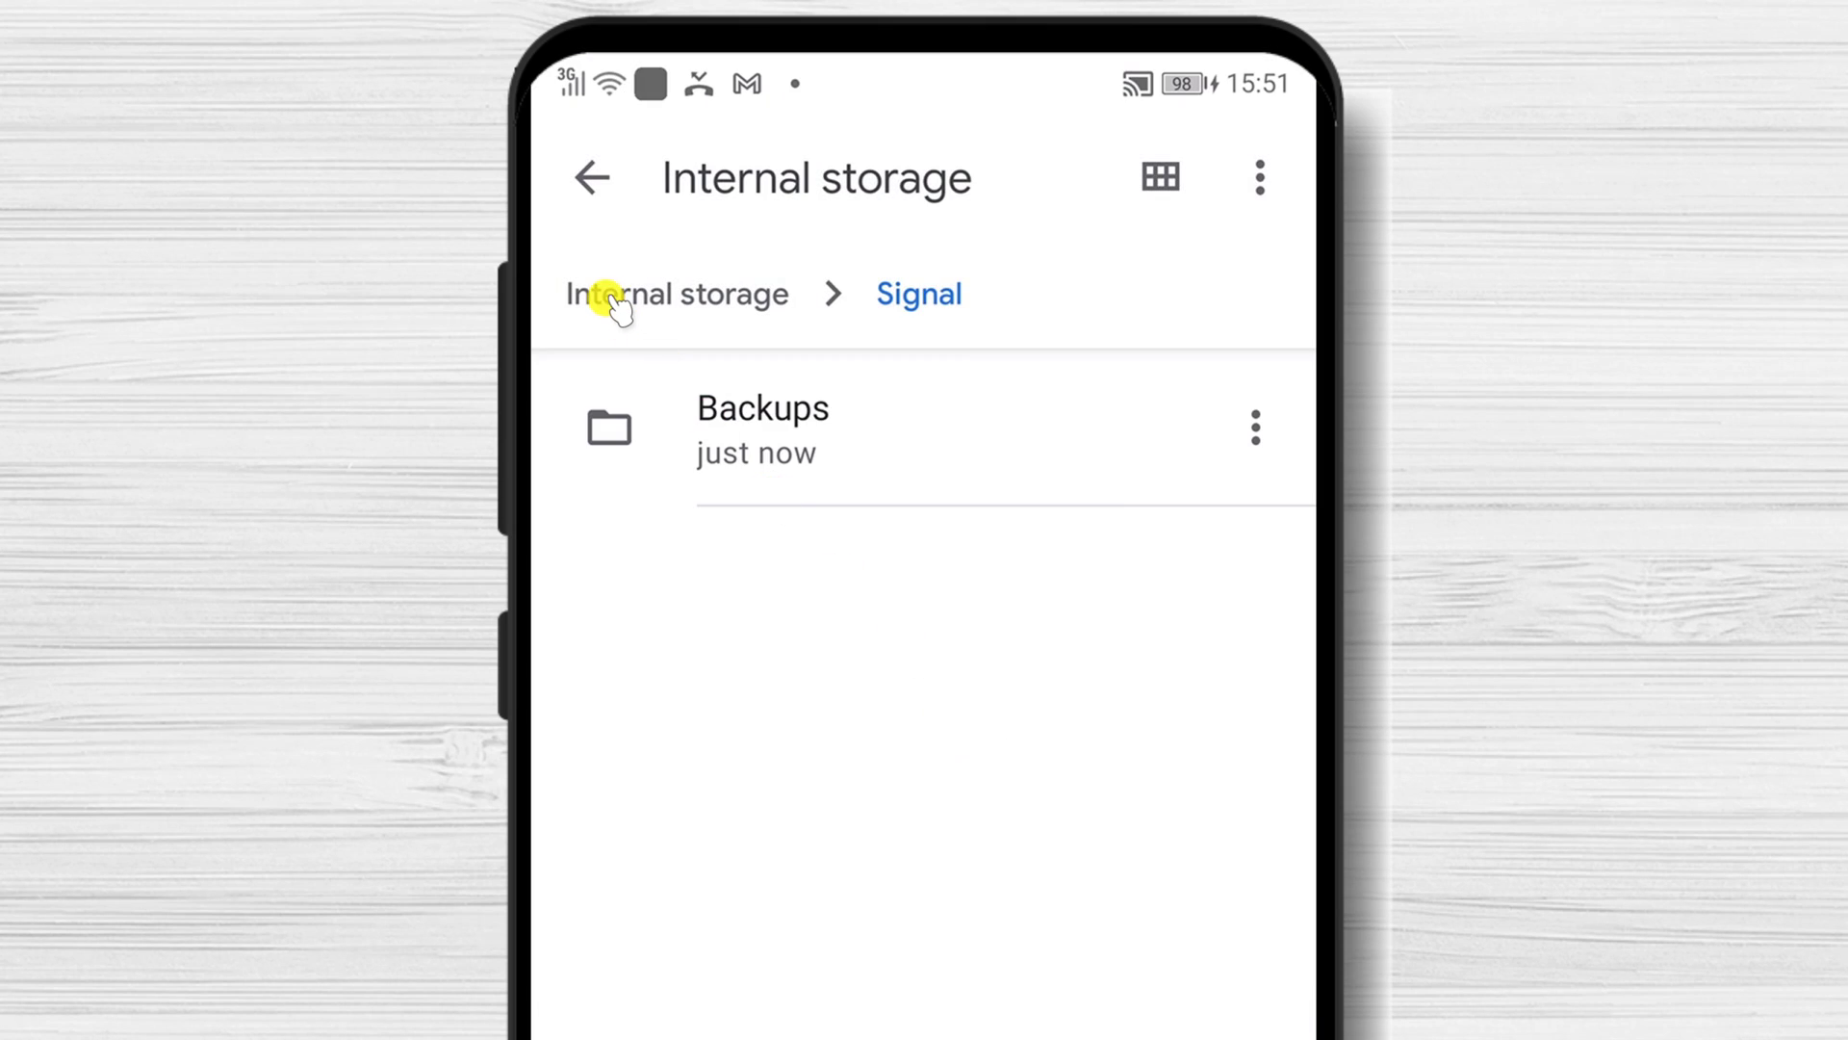
left_click(606, 297)
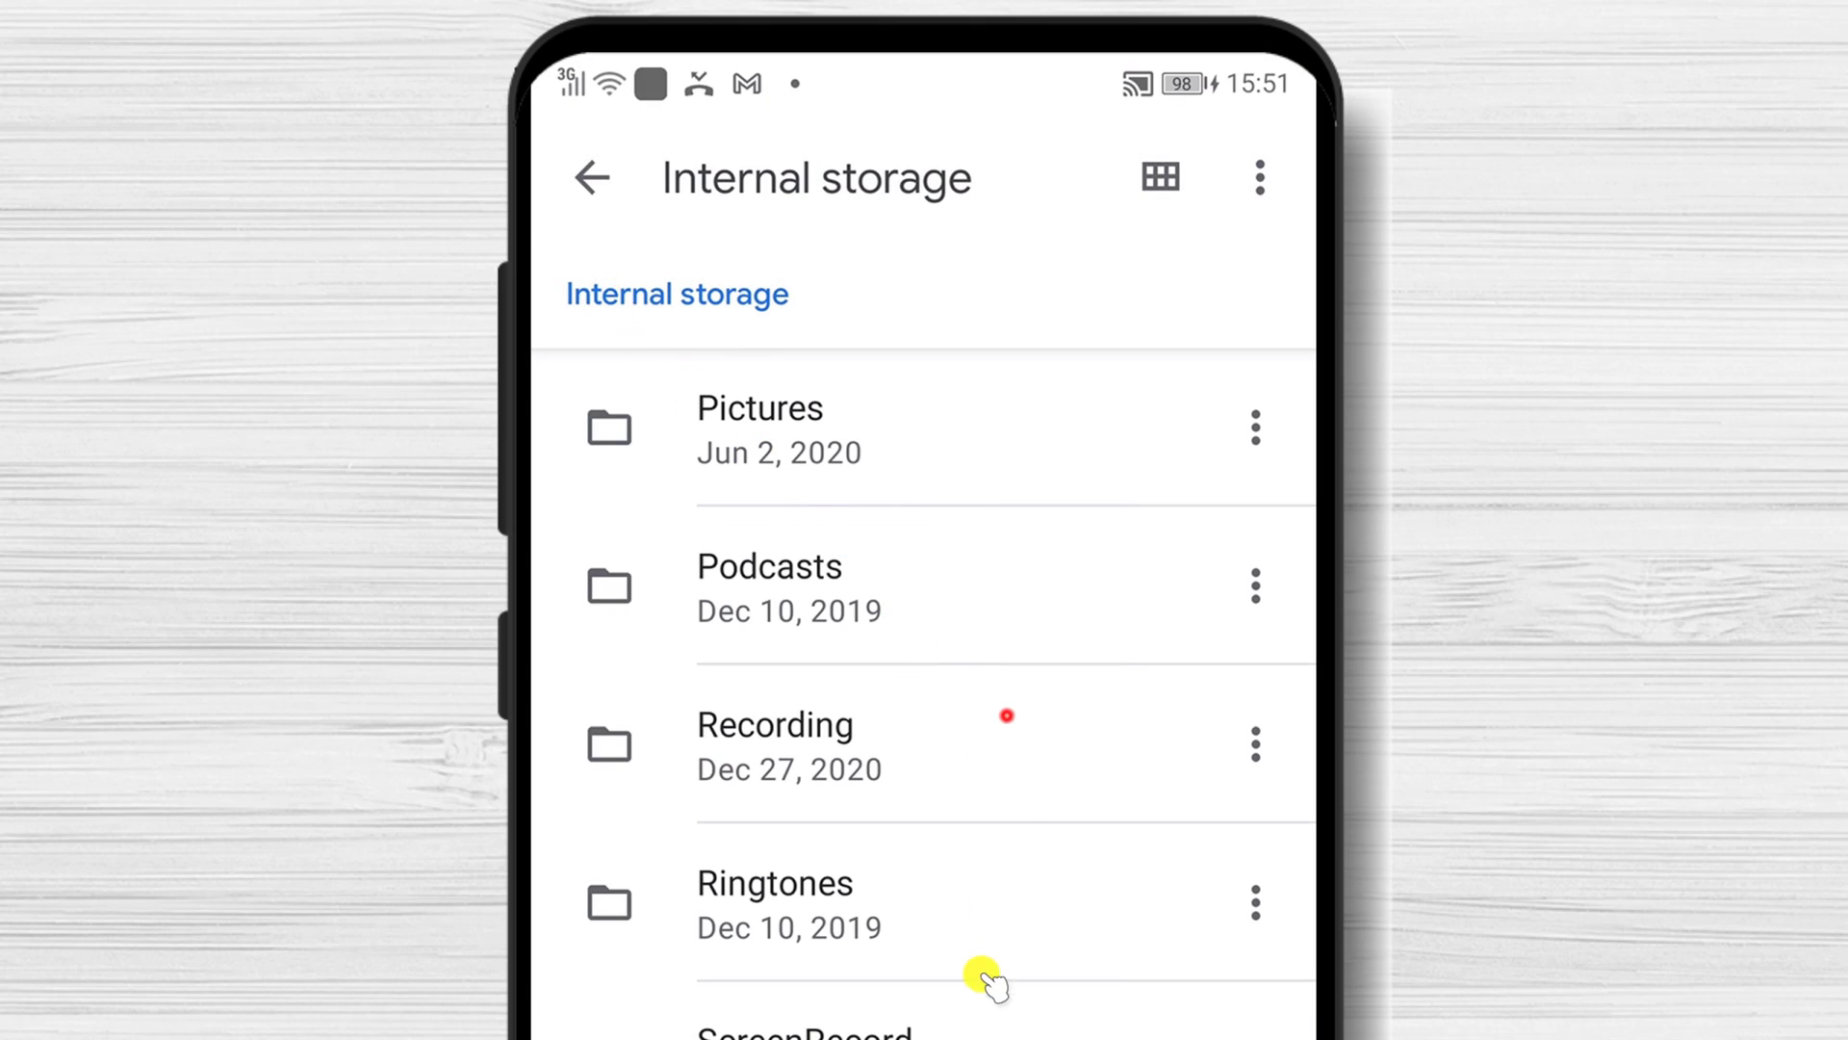
scroll(1002, 714, "up", 5)
scroll(1022, 732, "up", 10)
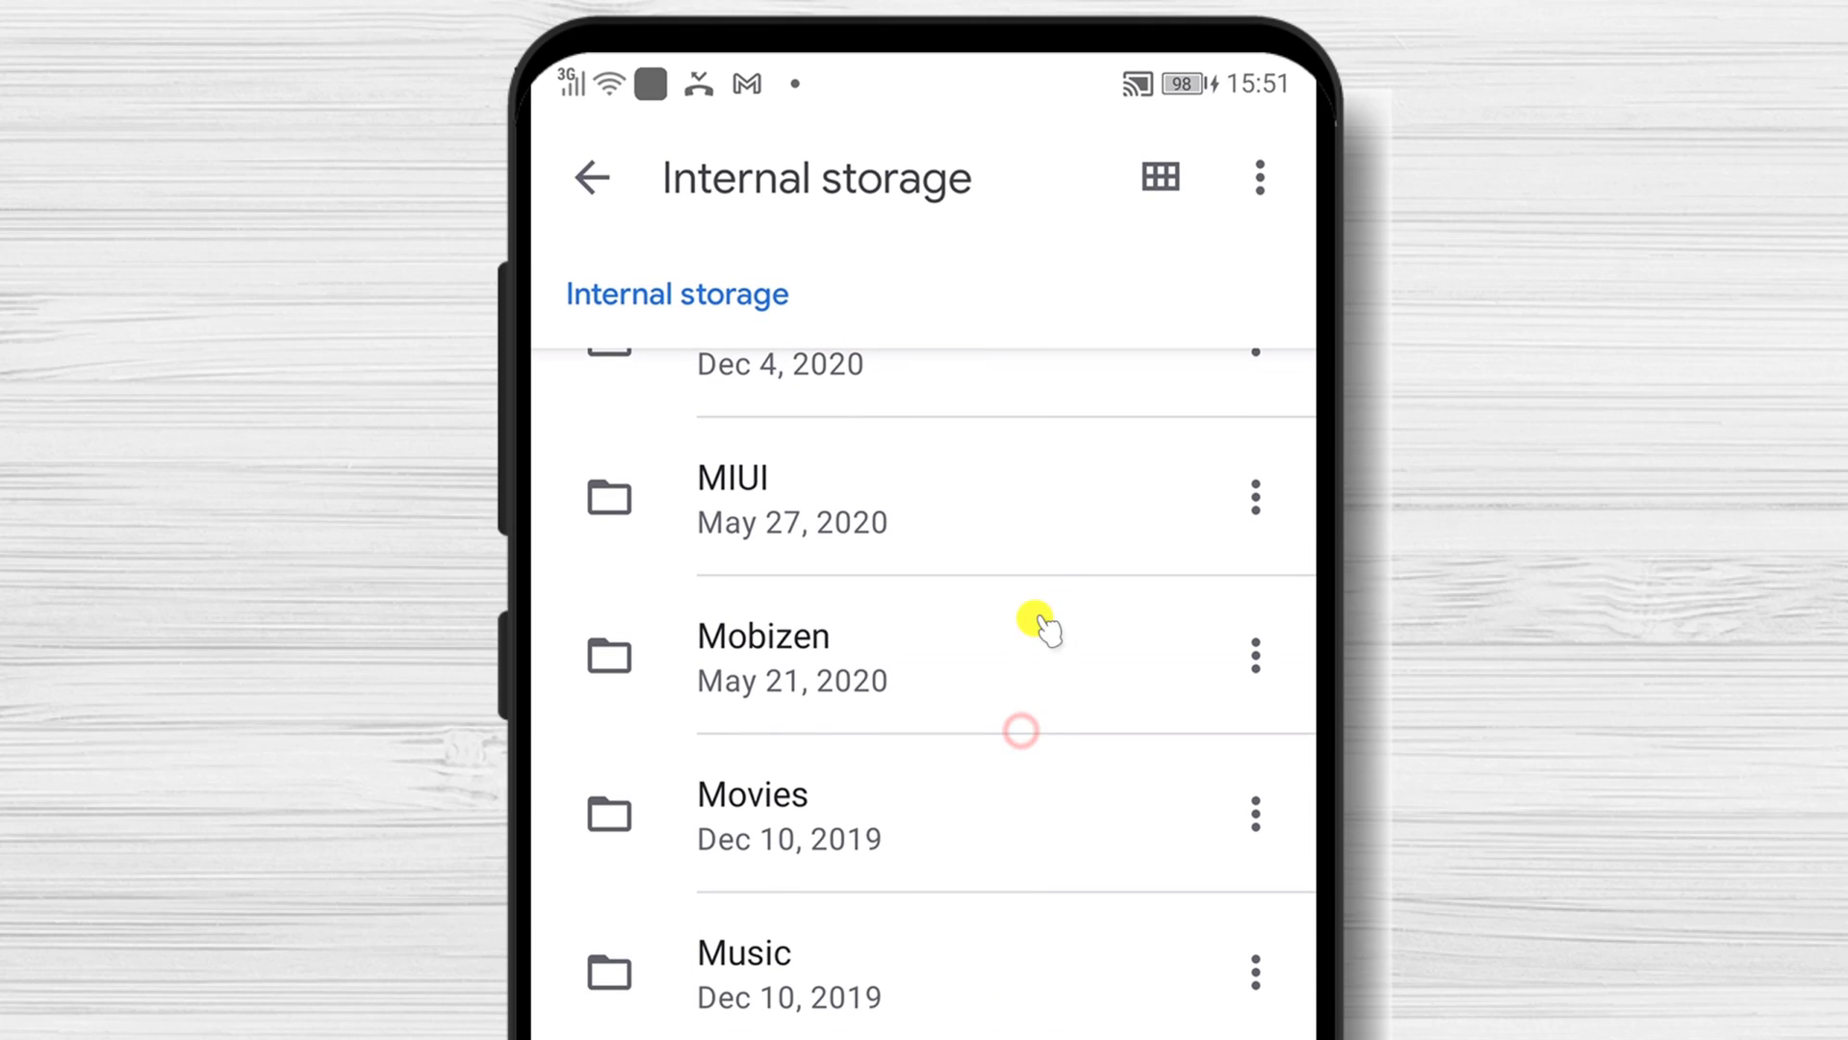
scroll(1081, 768, "up", 6)
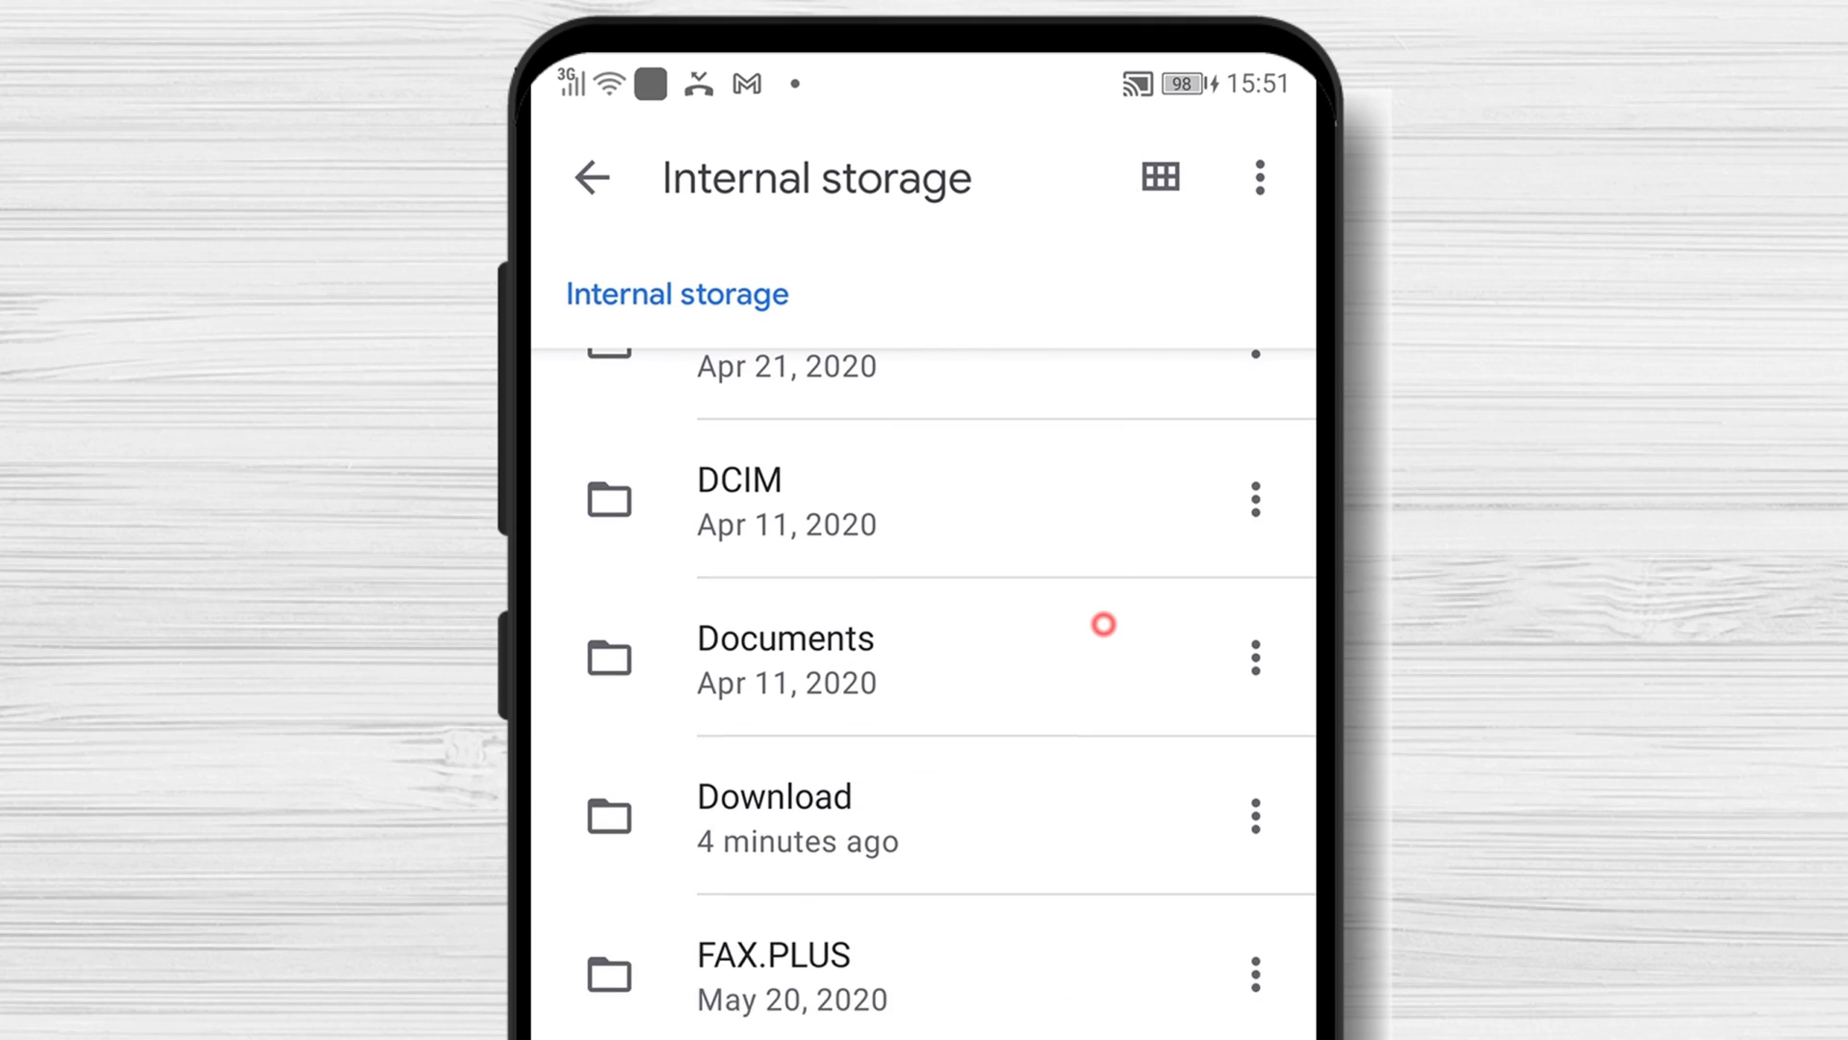
Step: Find the signal backup file in the Download folder and choose to copy it
left_click(936, 924)
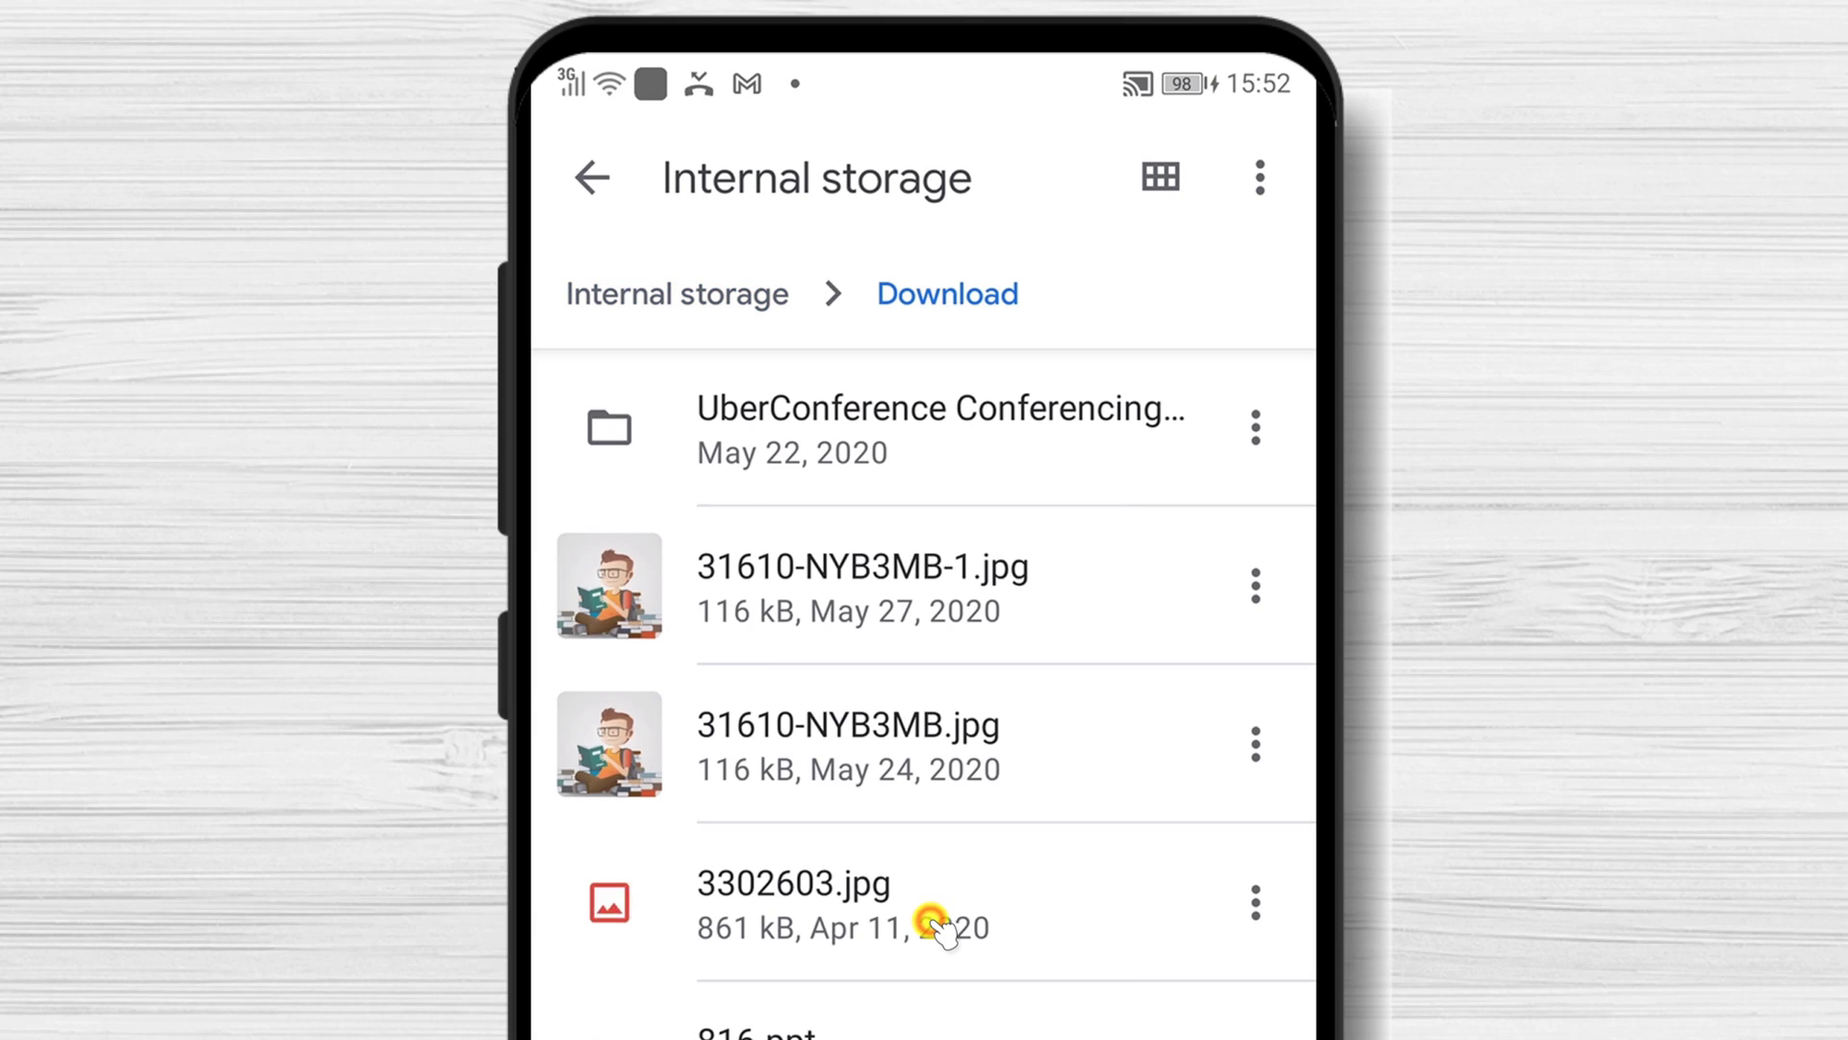
left_click_drag(1136, 1030, 1145, 525)
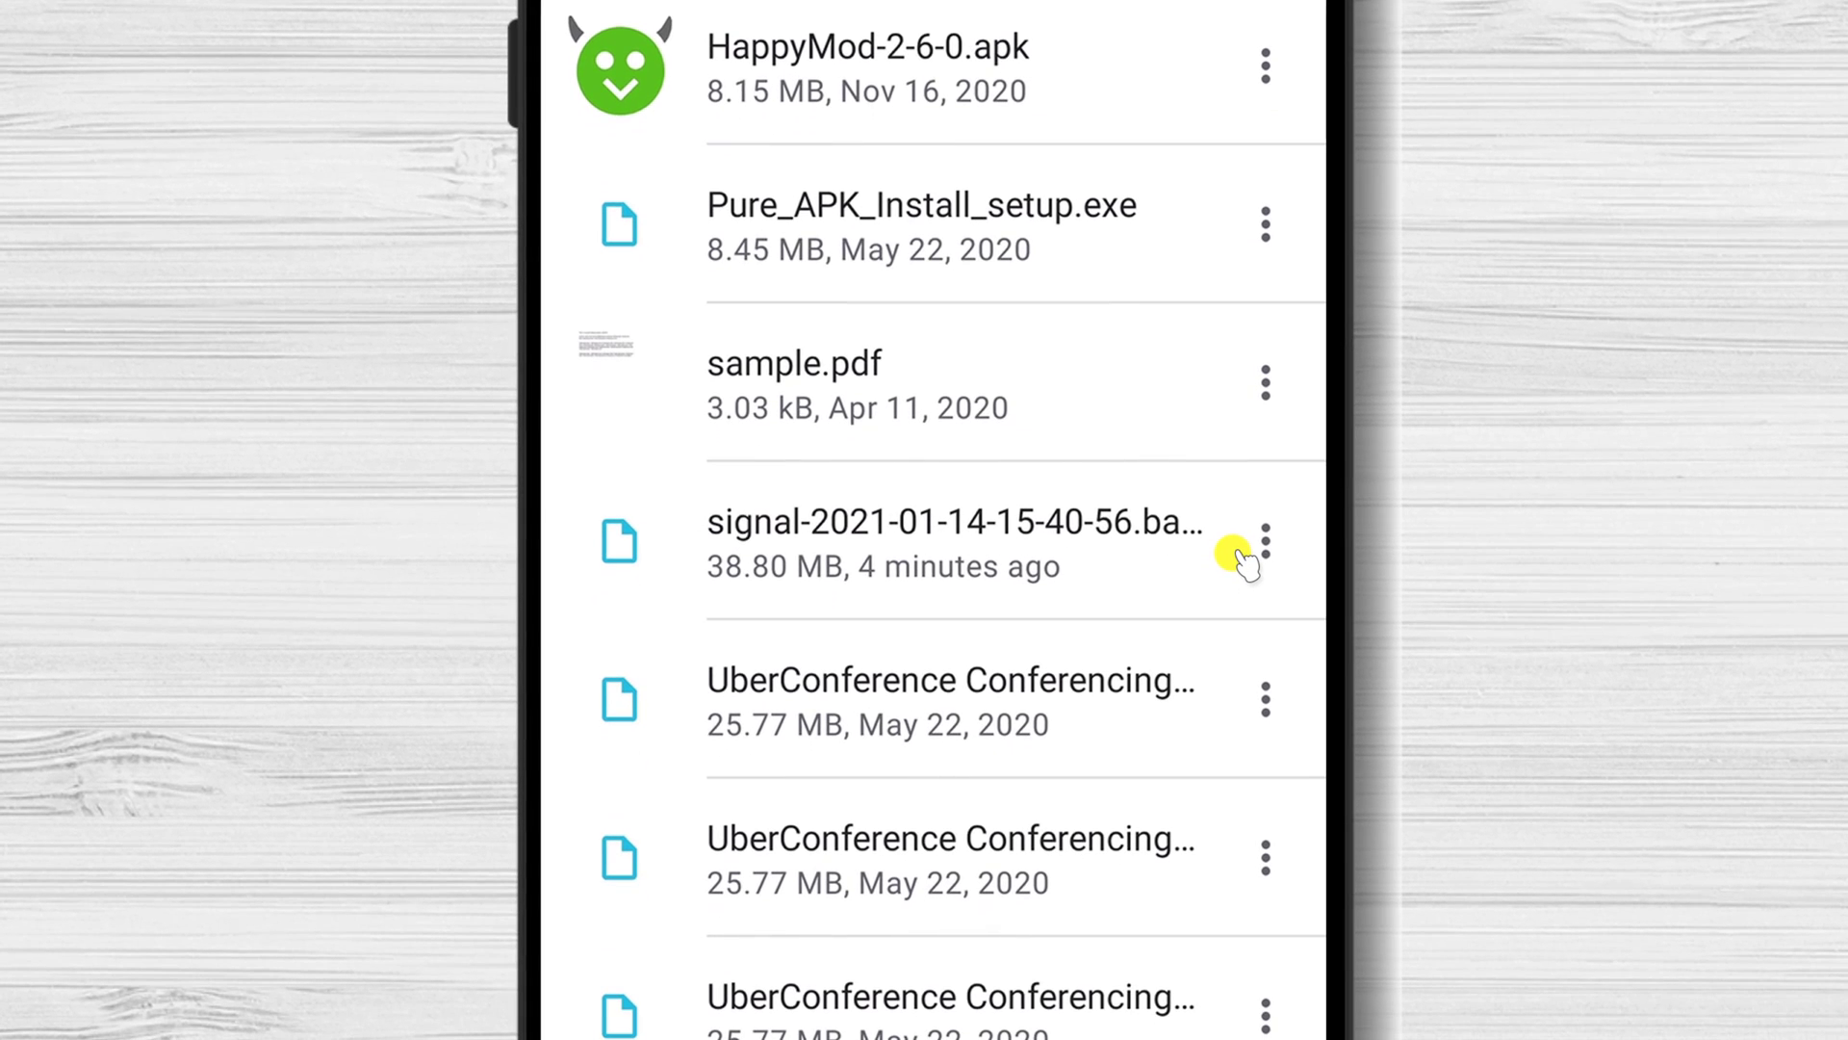
left_click(1262, 546)
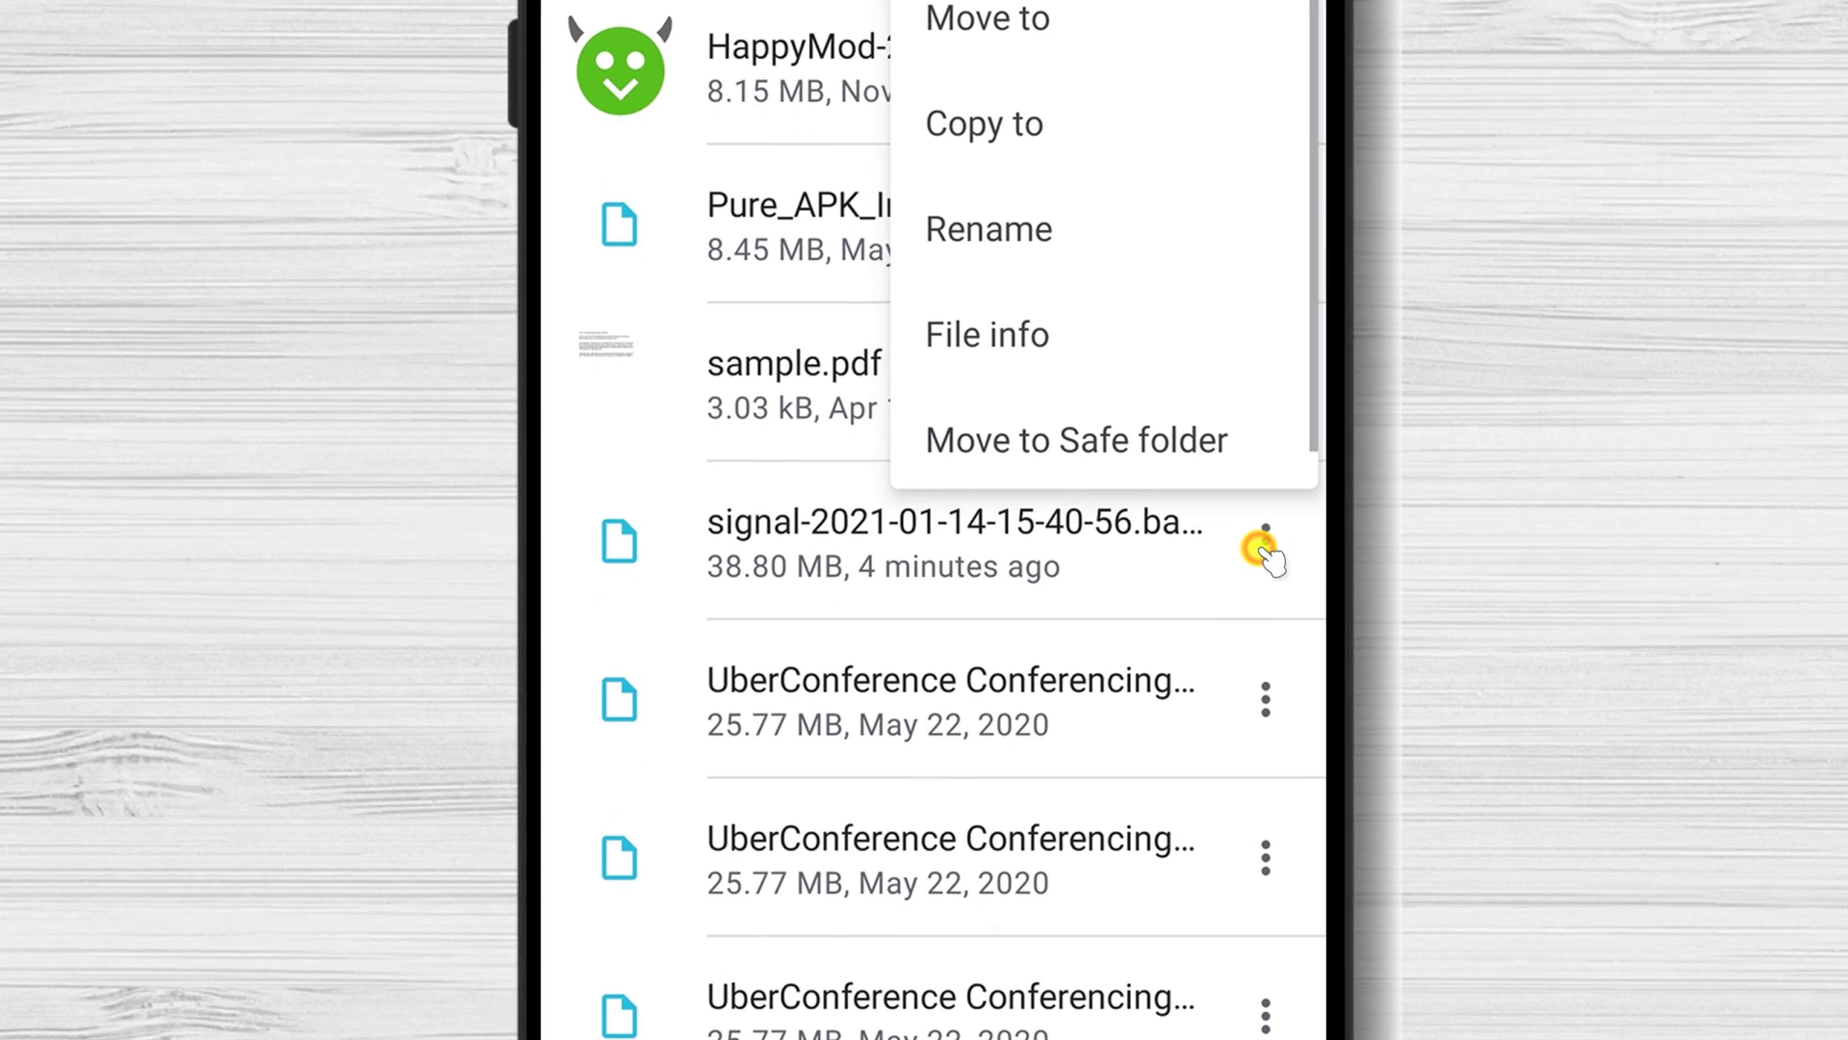
left_click(986, 121)
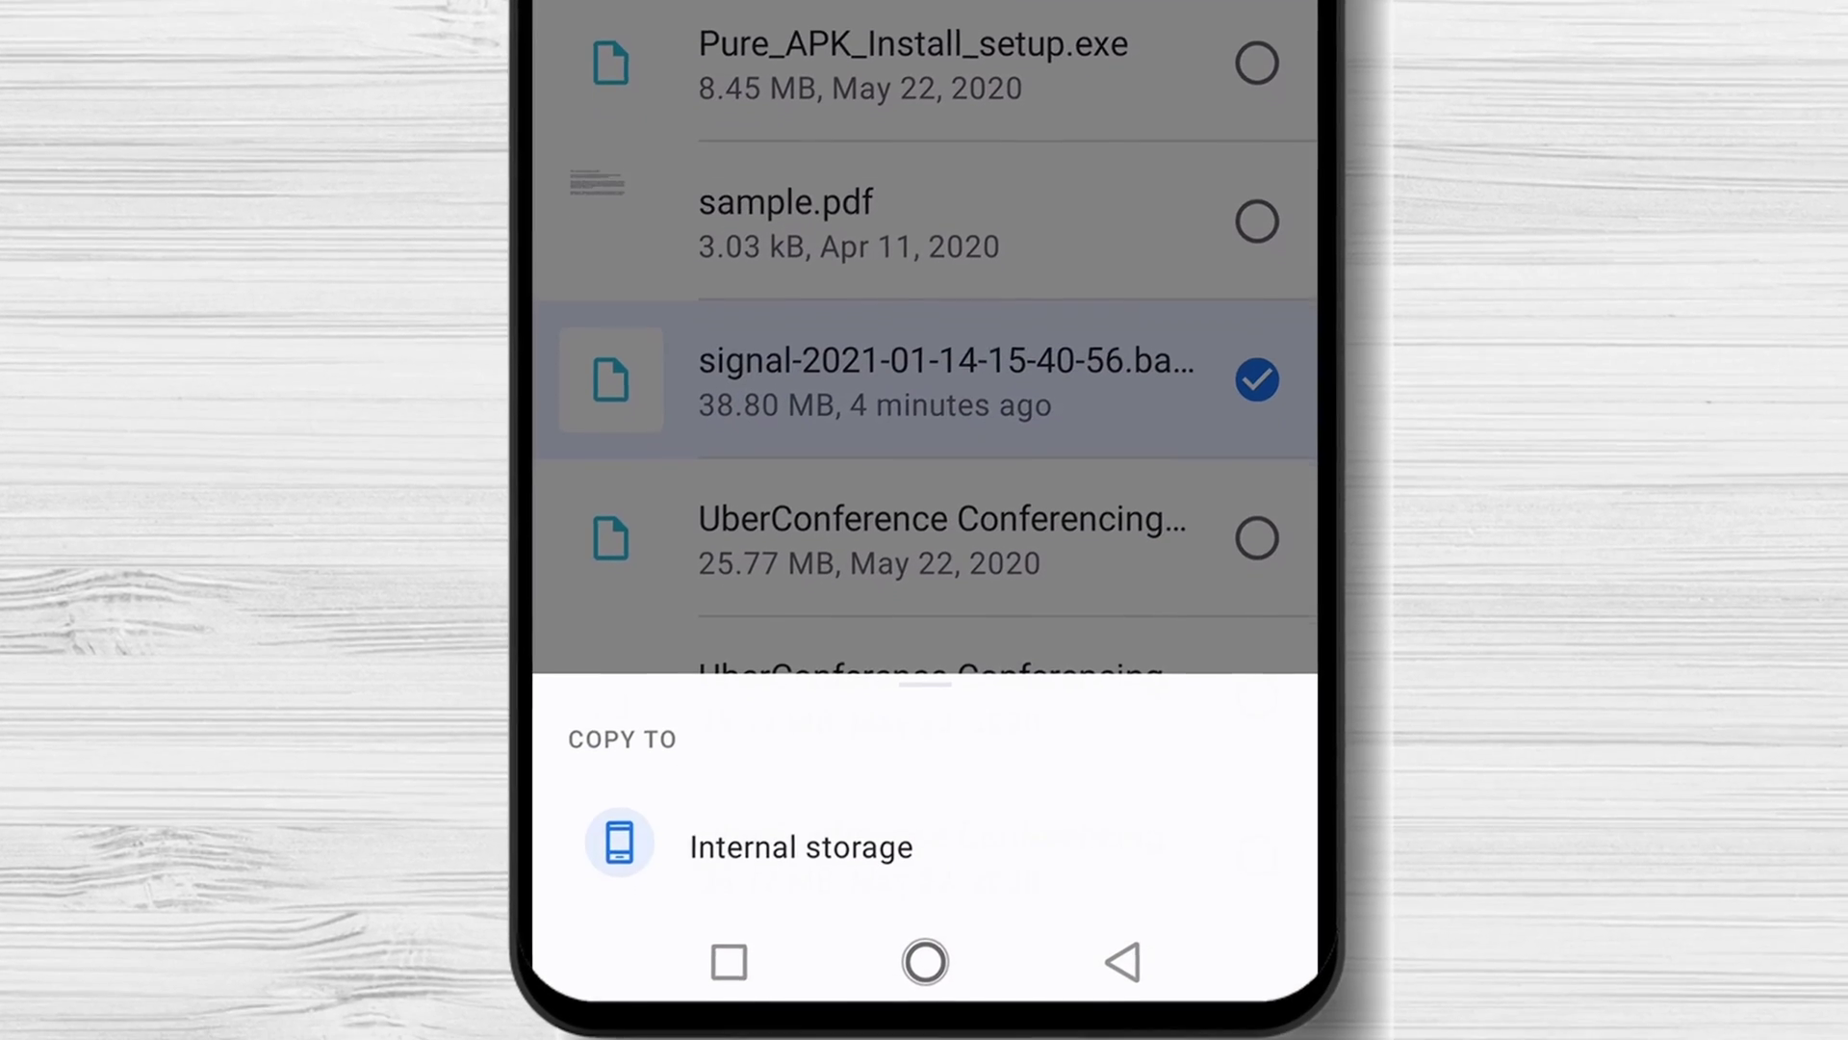
Step: Copy the backup file into Internal storage > Signal > Backups
left_click(871, 861)
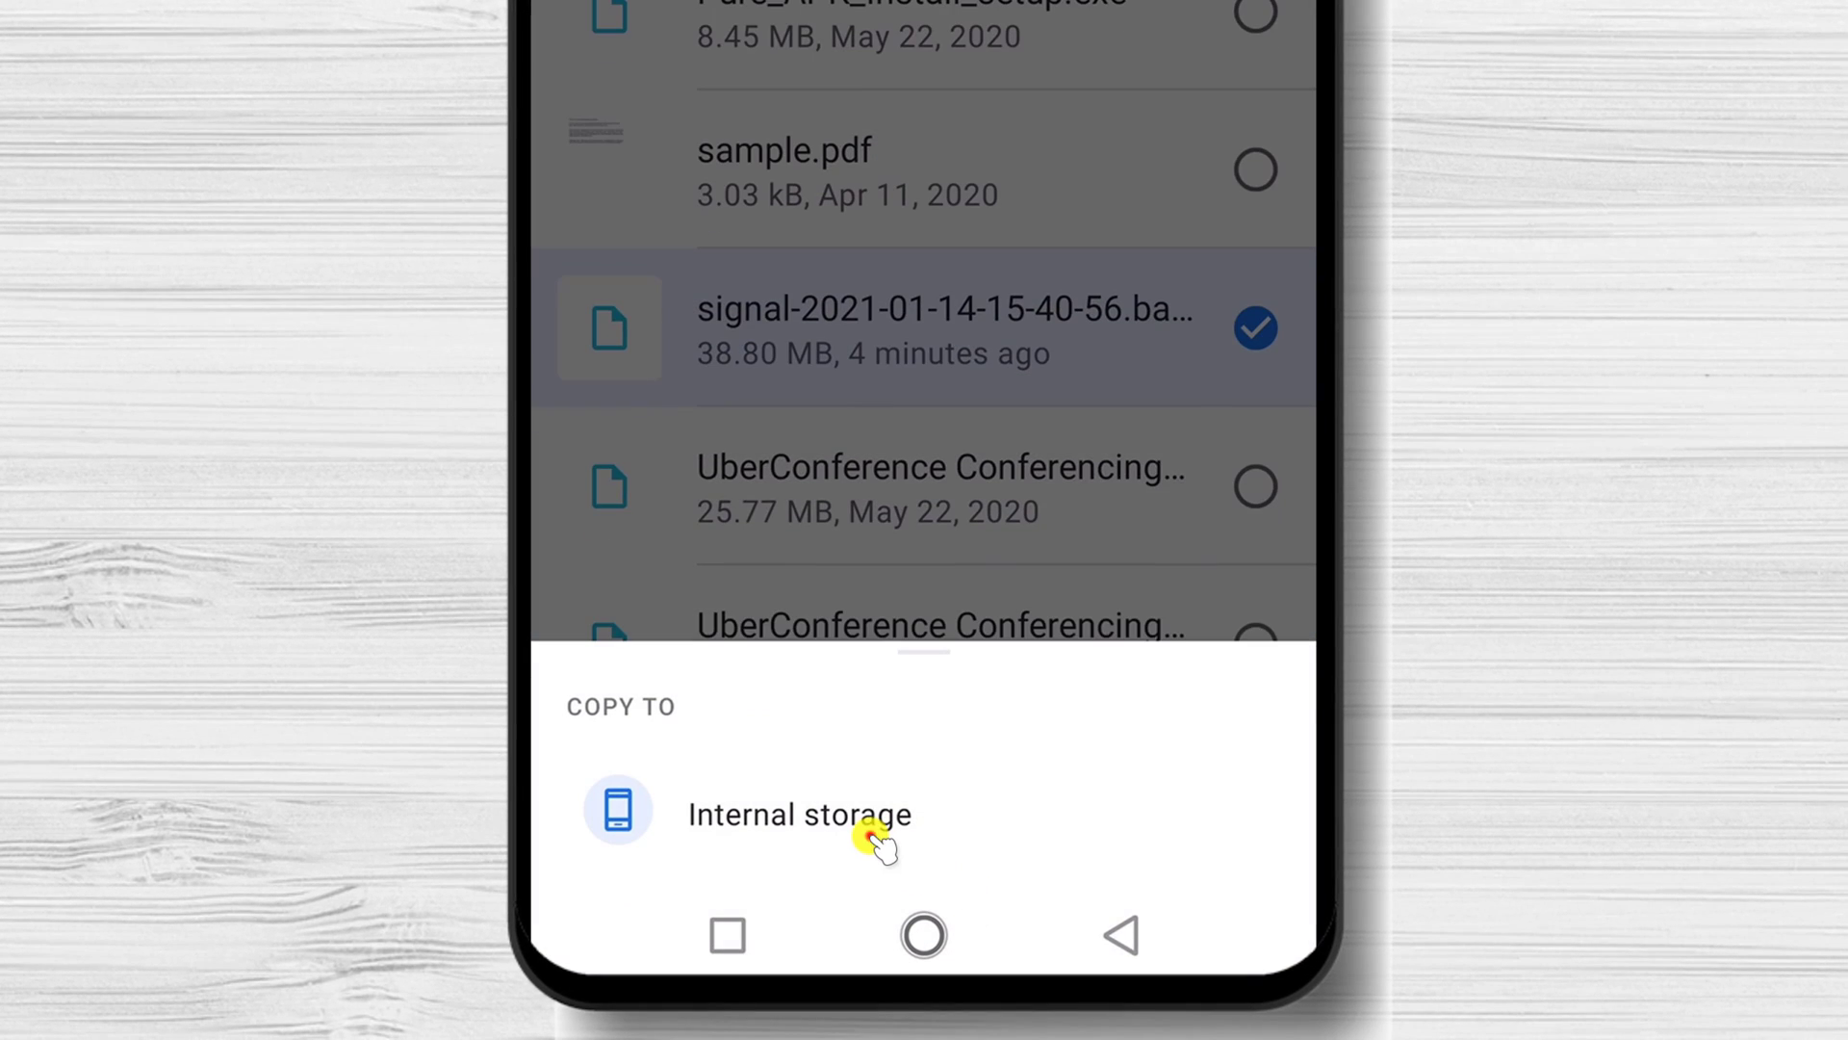
scroll(957, 598, "down", 5)
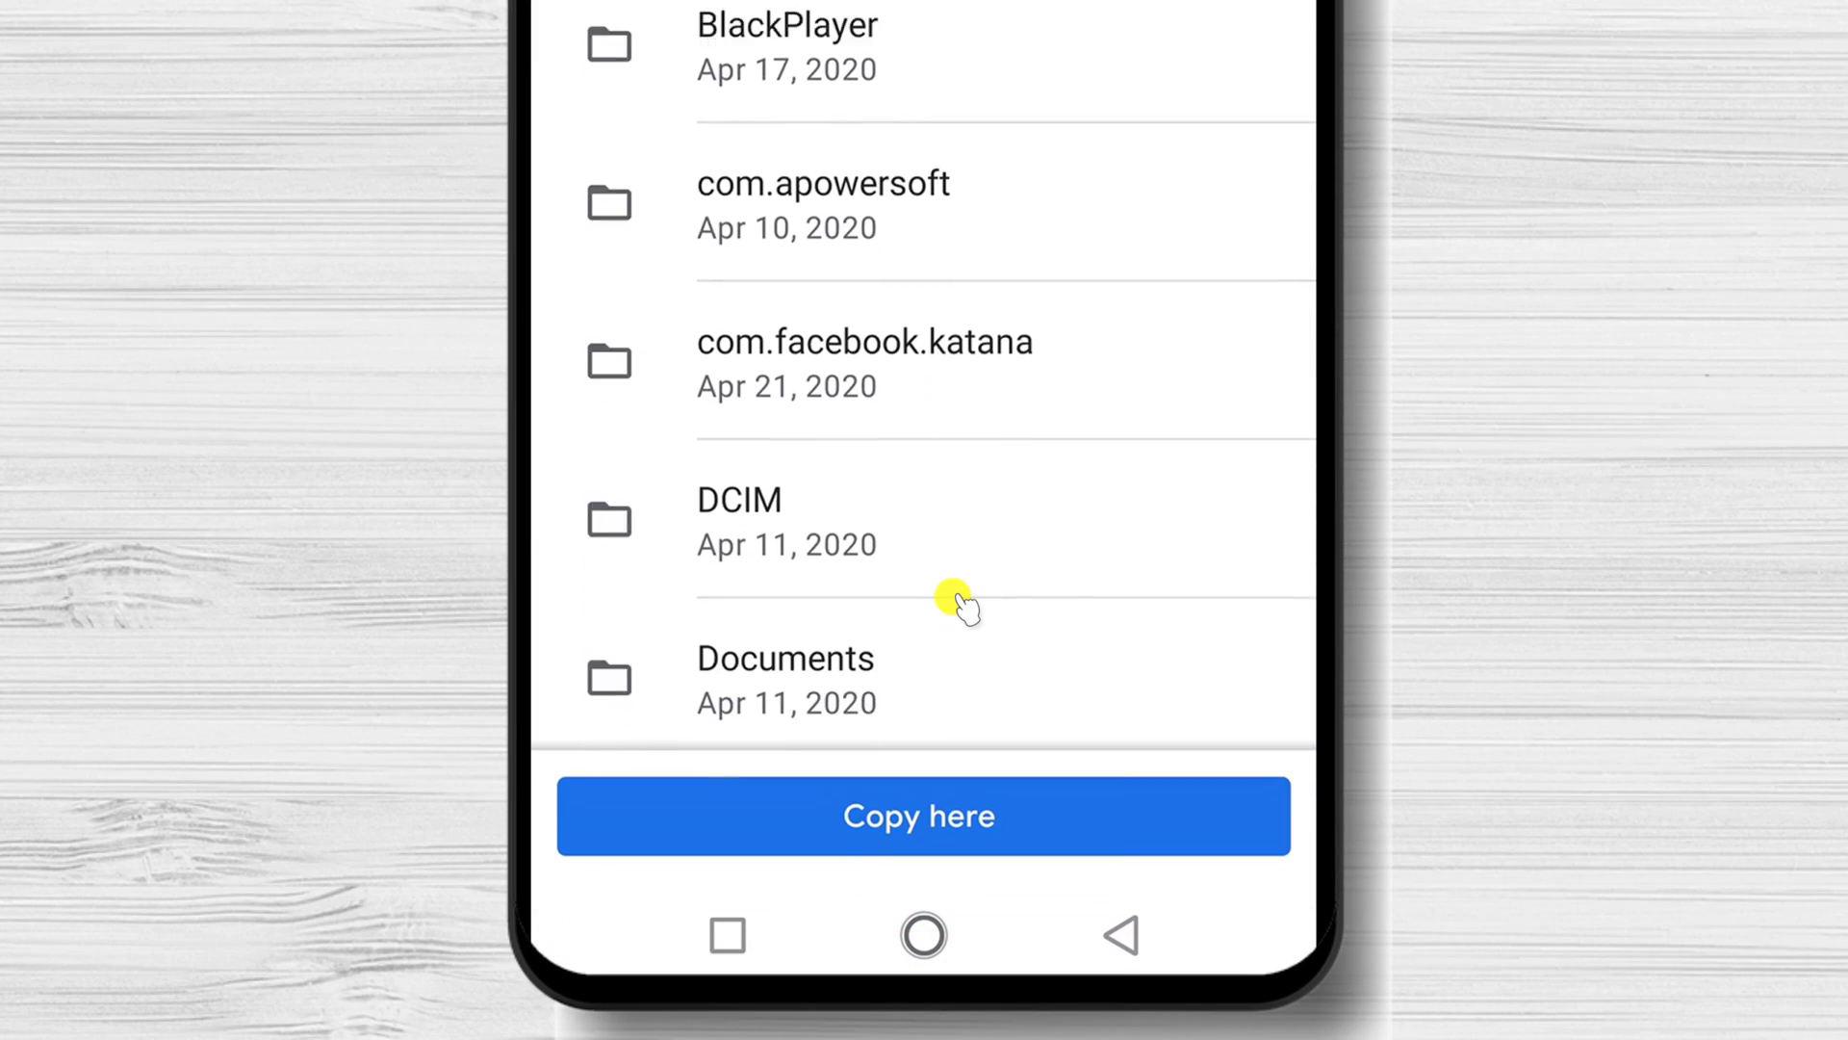
scroll(960, 599, "down", 10)
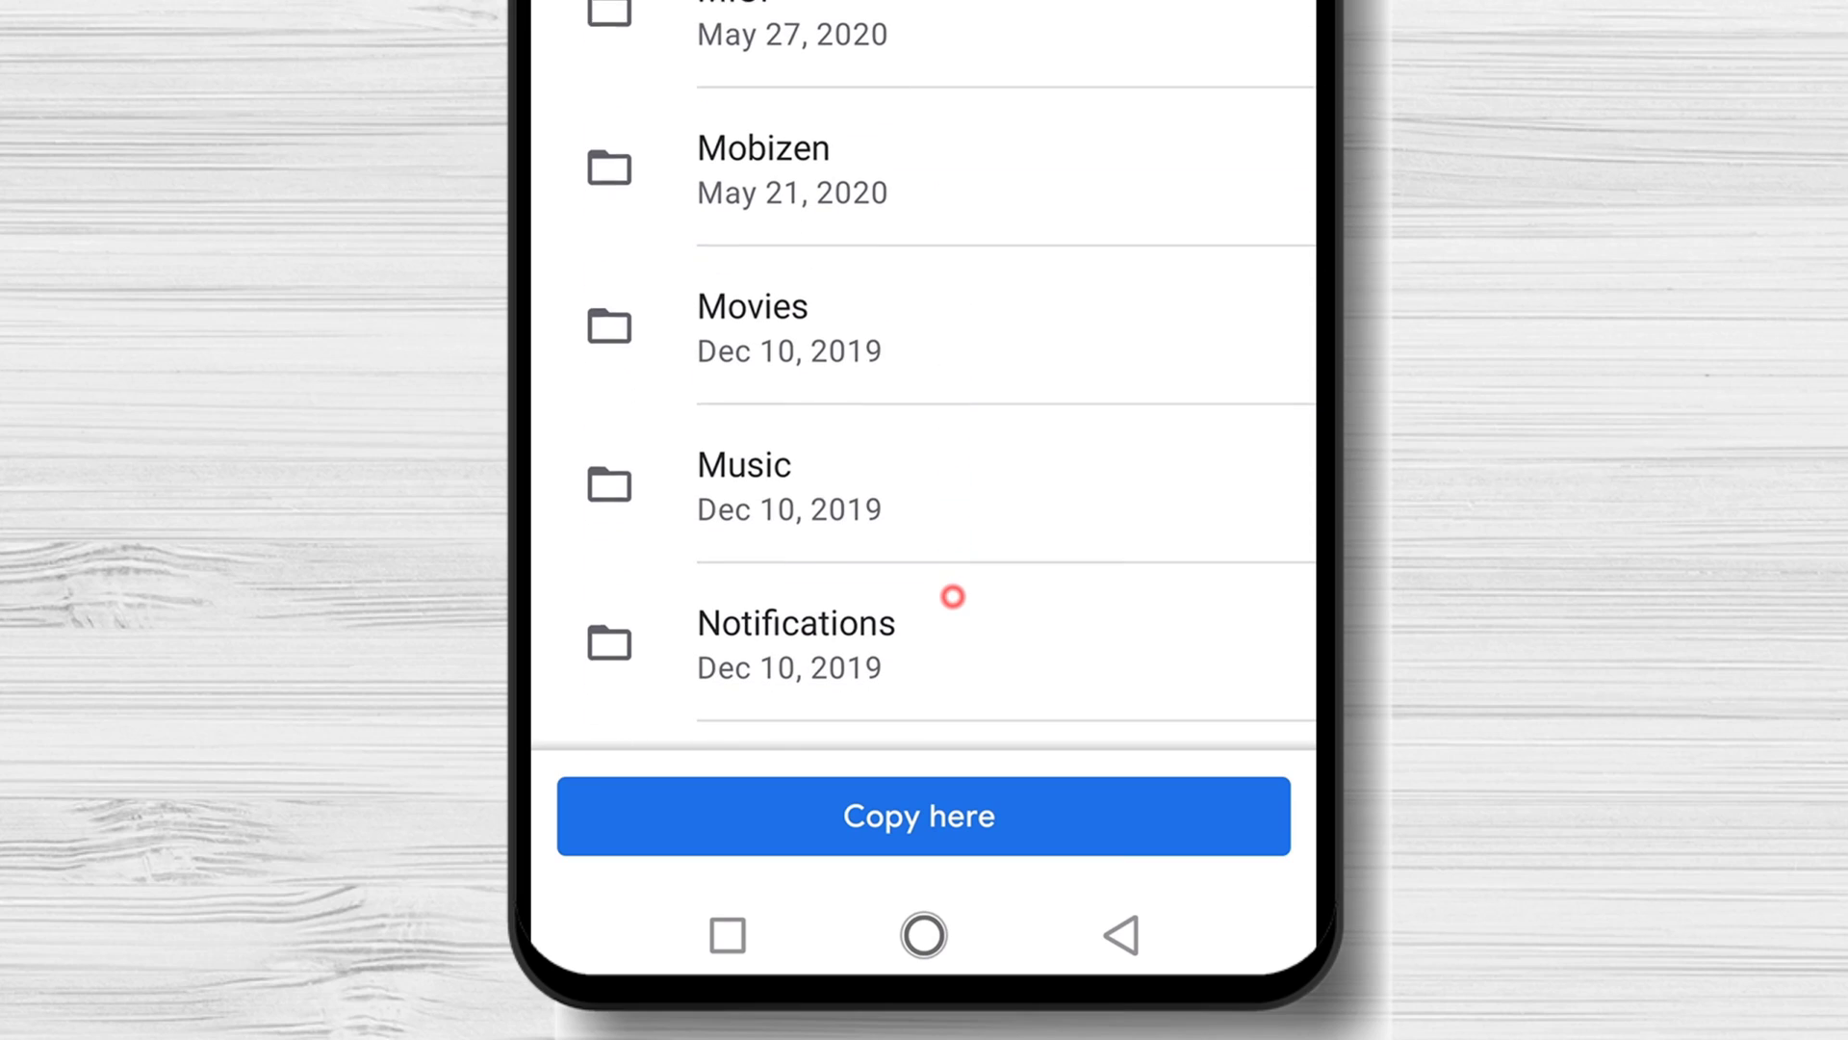
scroll(953, 621, "down", 6)
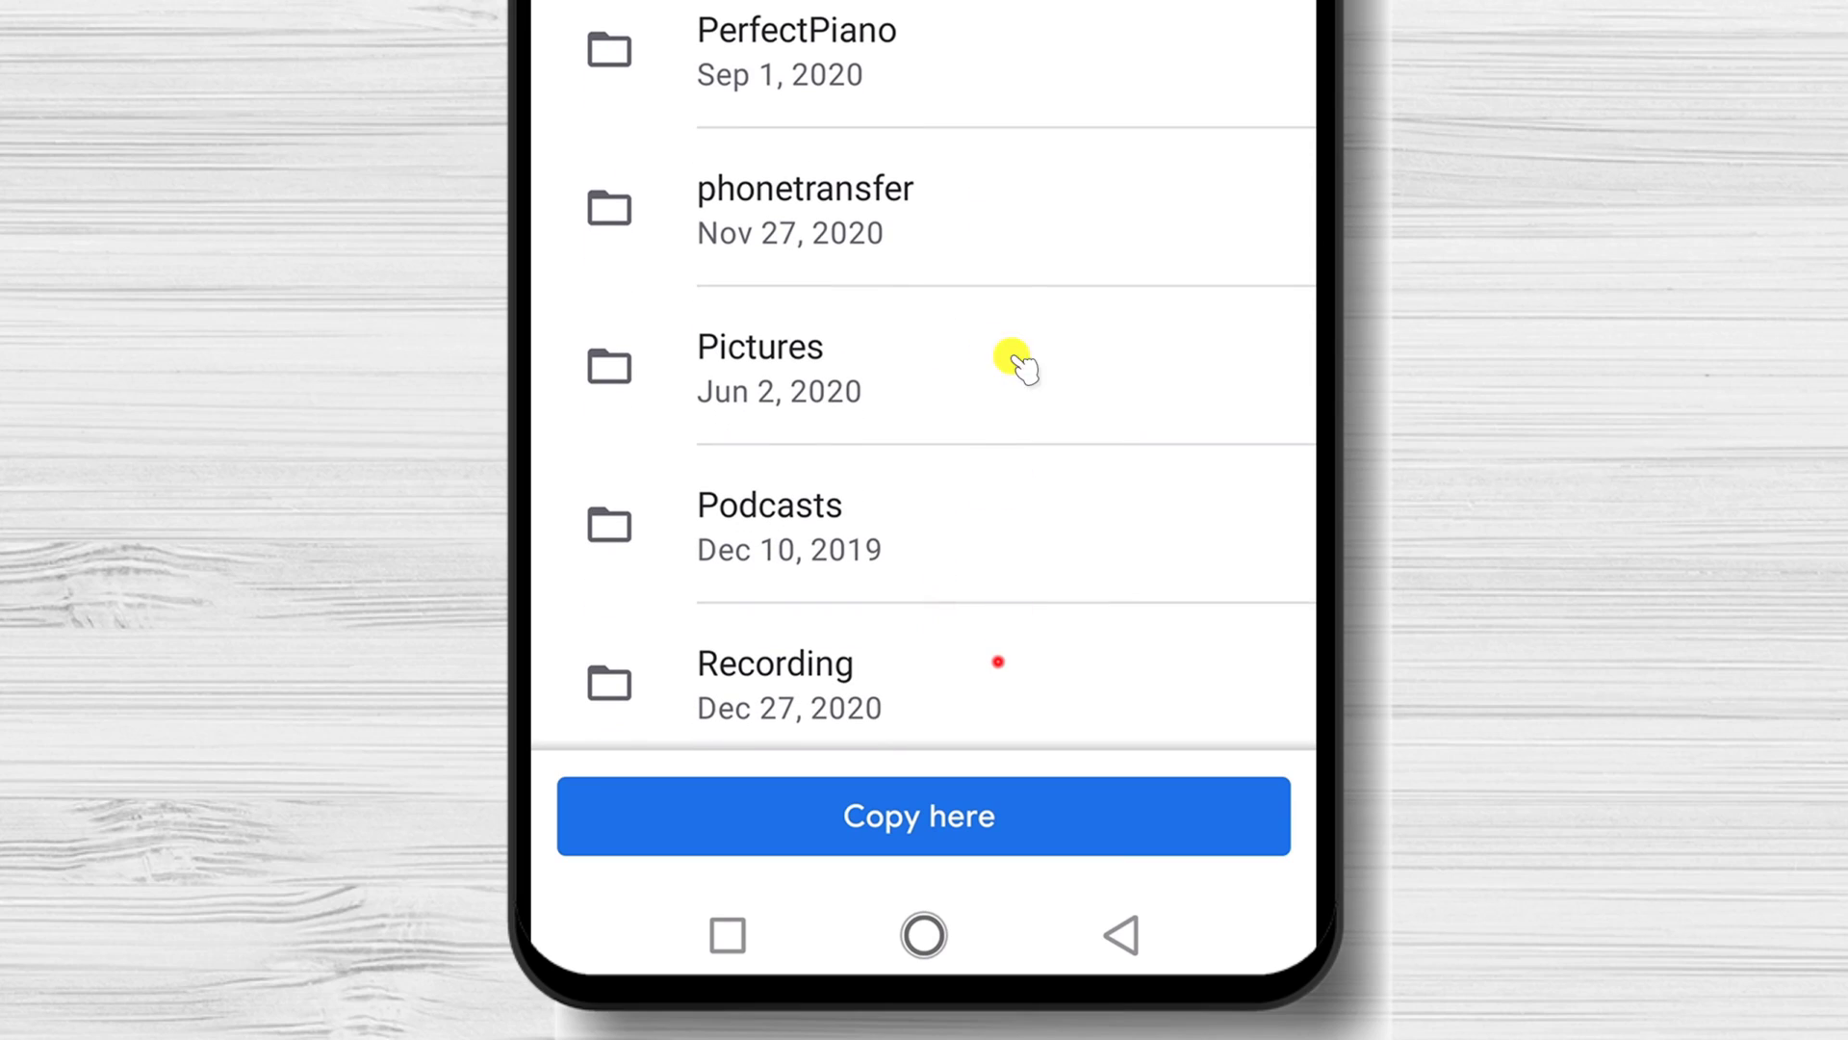
scroll(1012, 396, "down", 4)
scroll(998, 664, "down", 4)
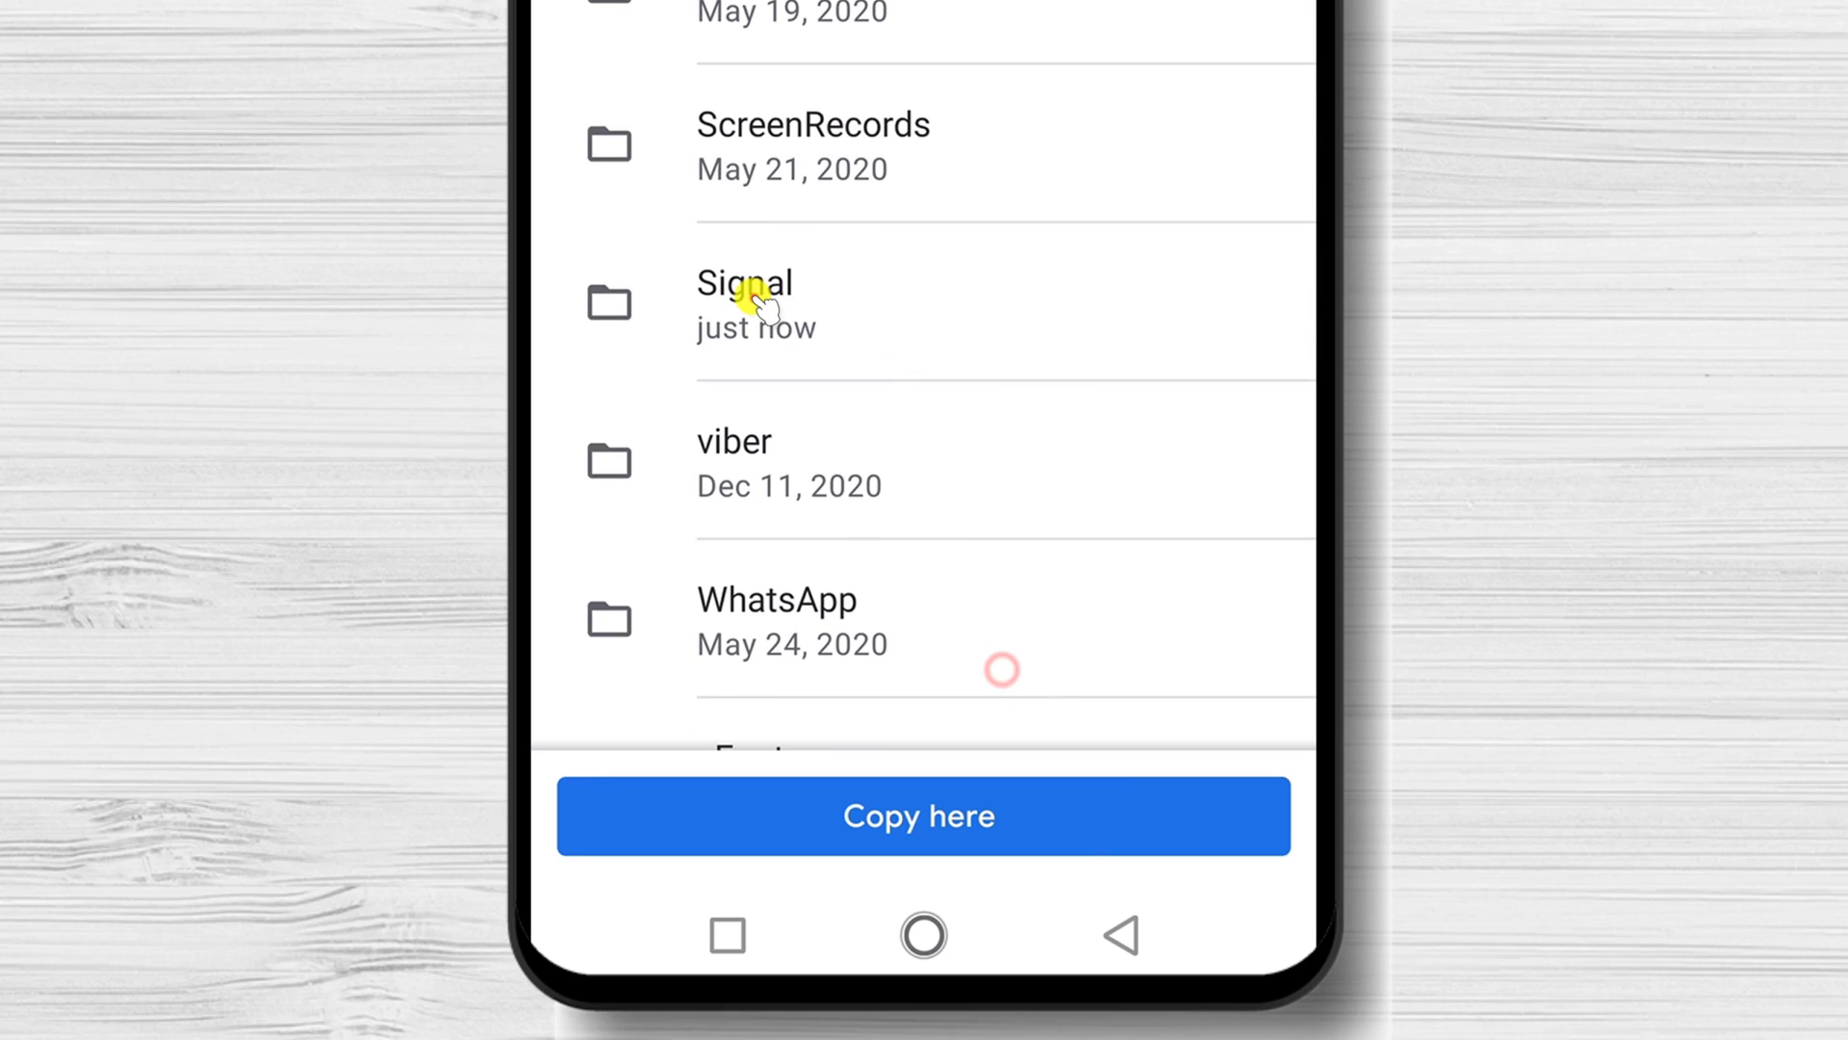
left_click(749, 287)
left_click(770, 19)
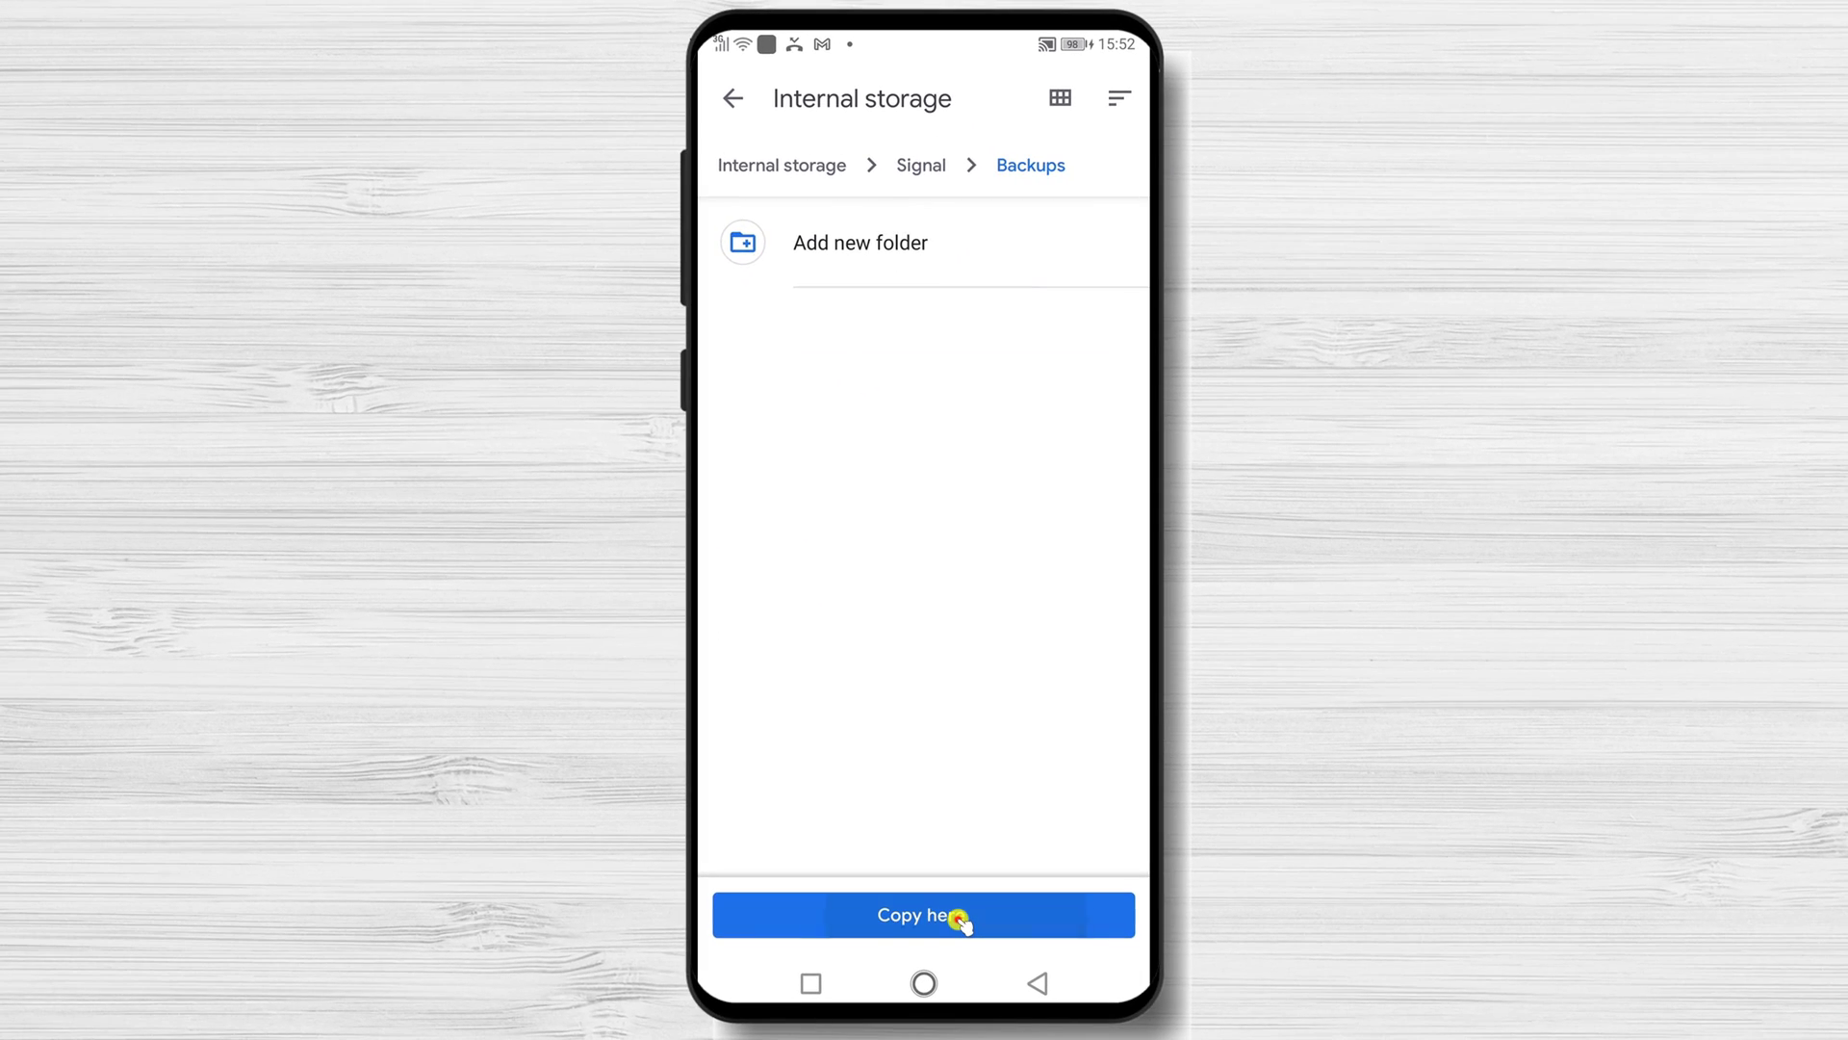
left_click(959, 1036)
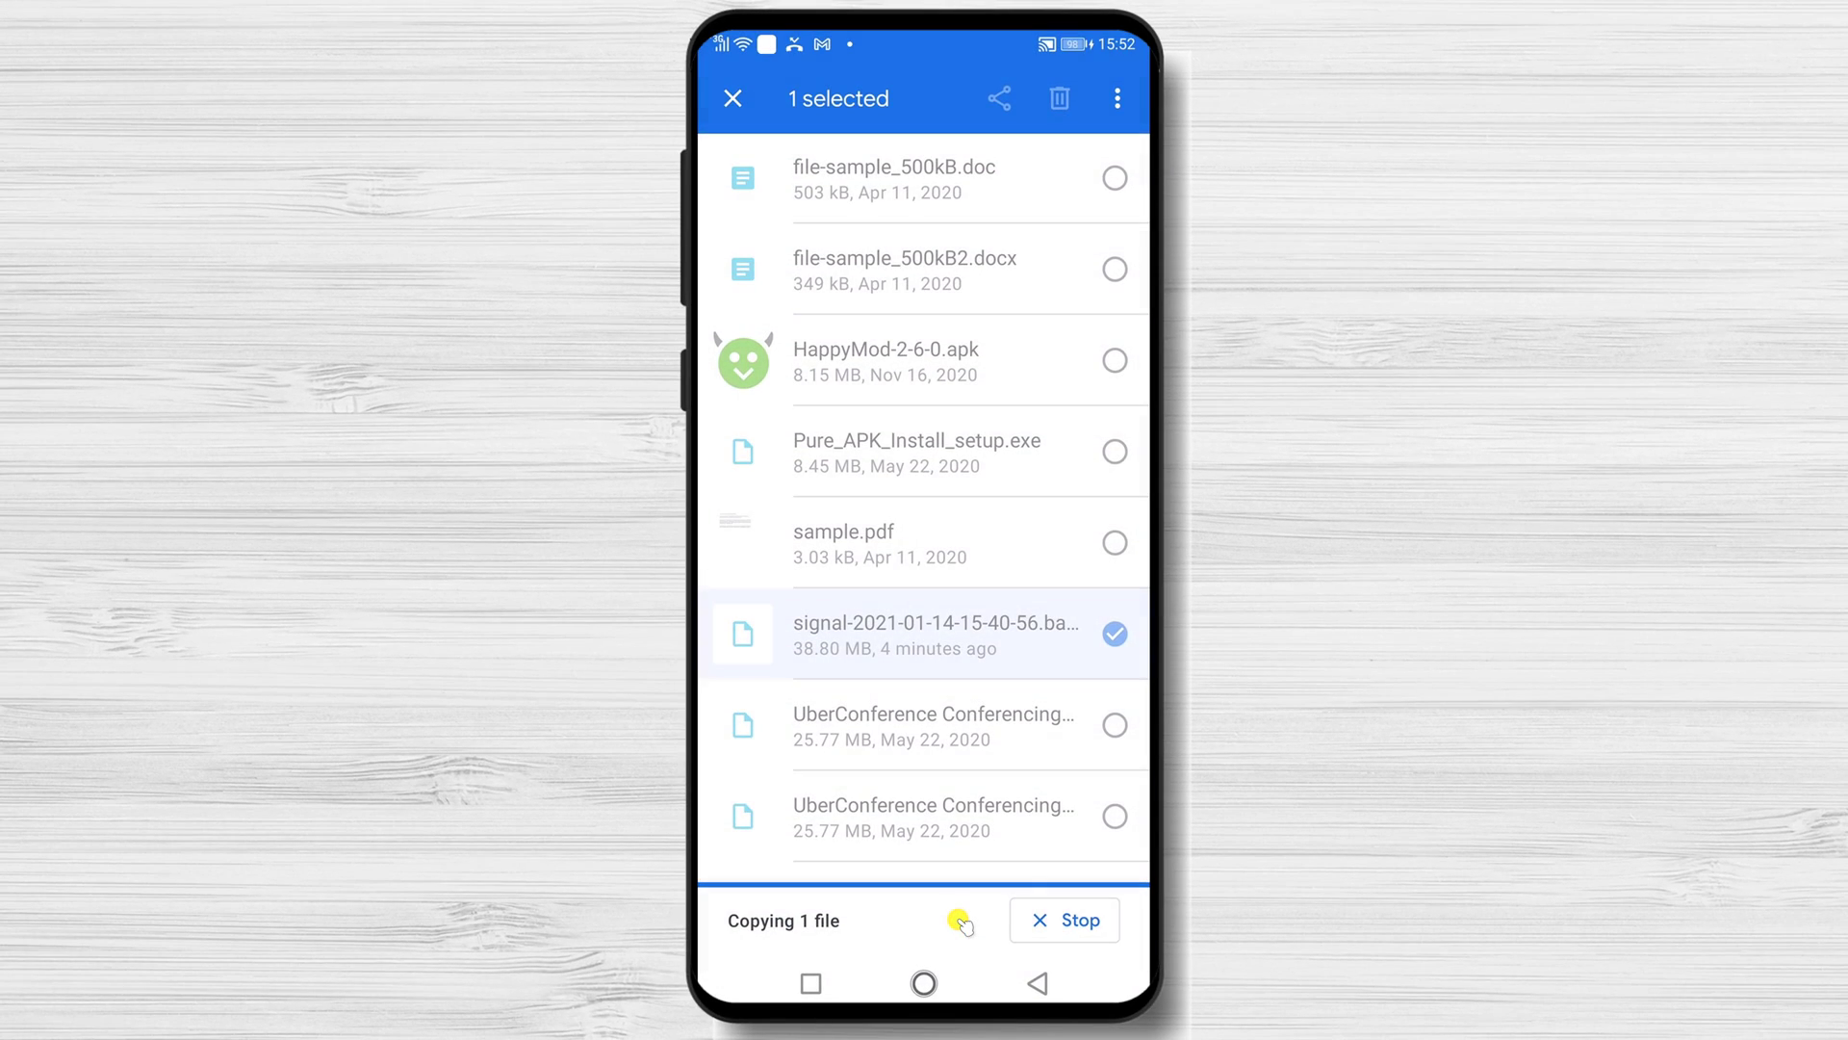
Step: Search the Play Store for 'sign' from the home screen
left_click(924, 983)
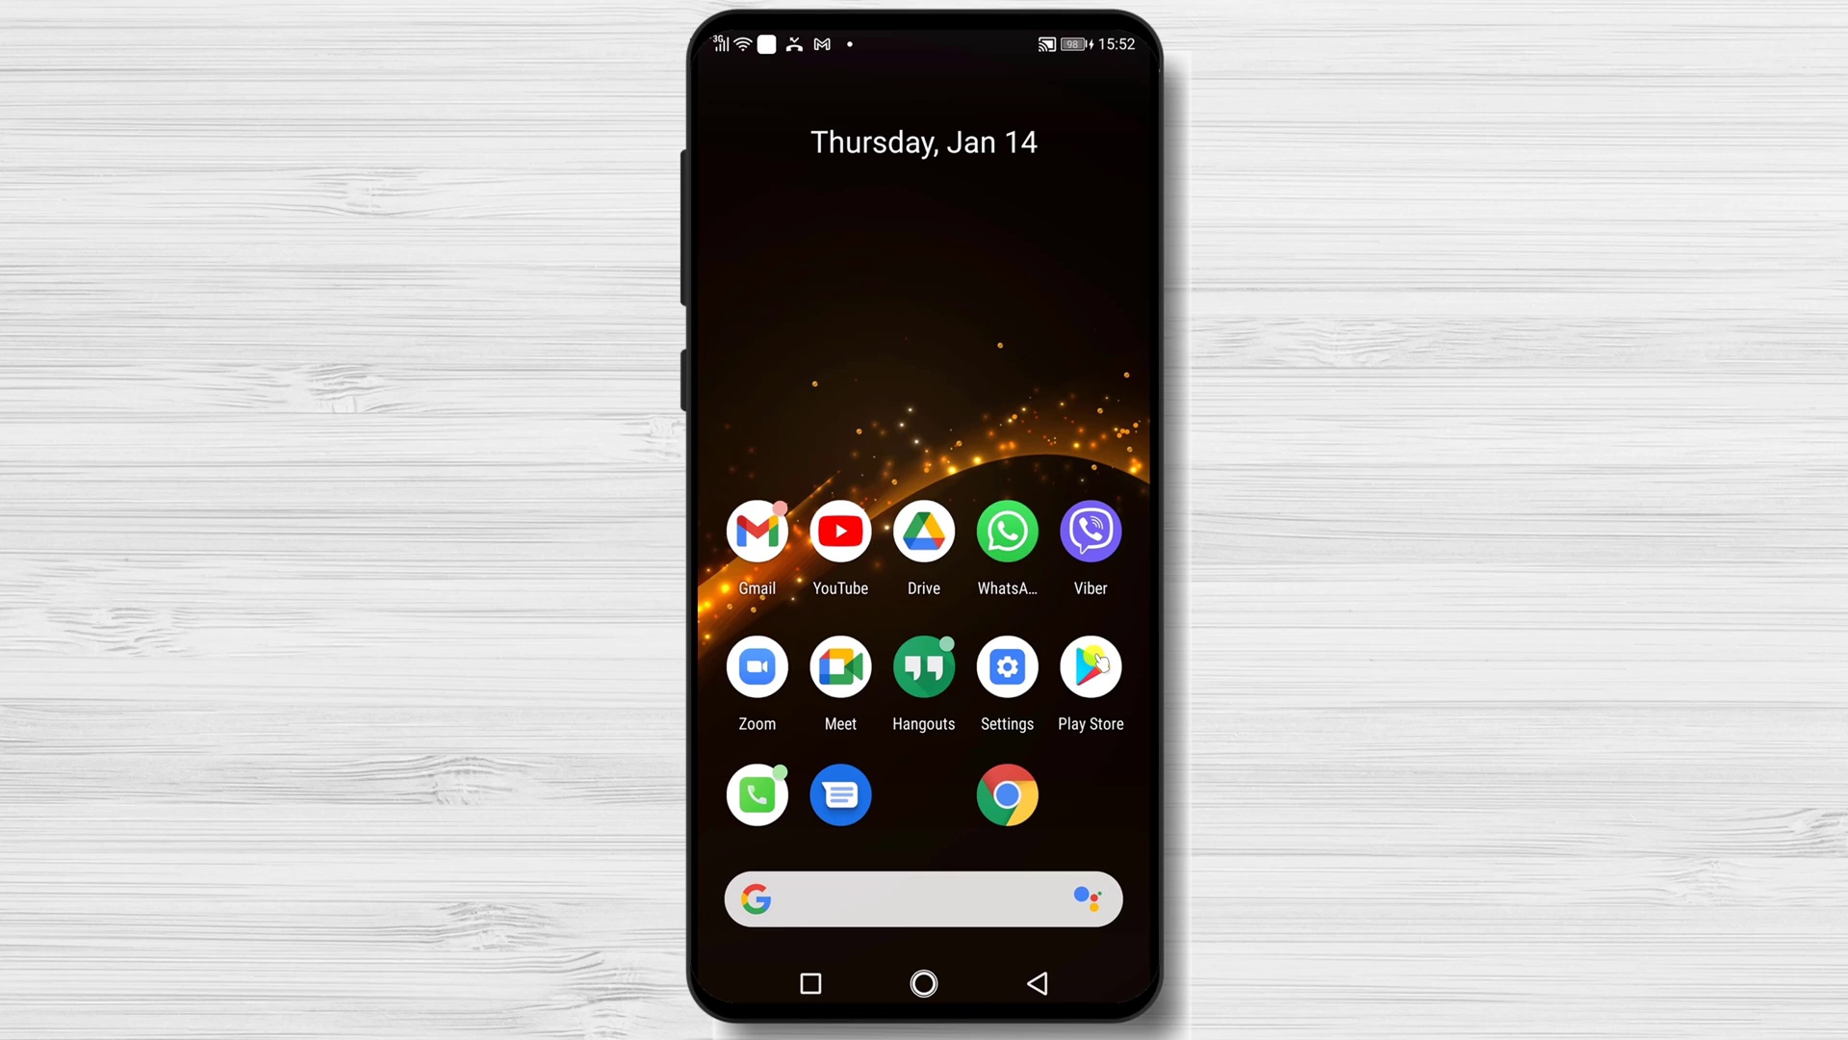
left_click(1100, 662)
left_click(916, 640)
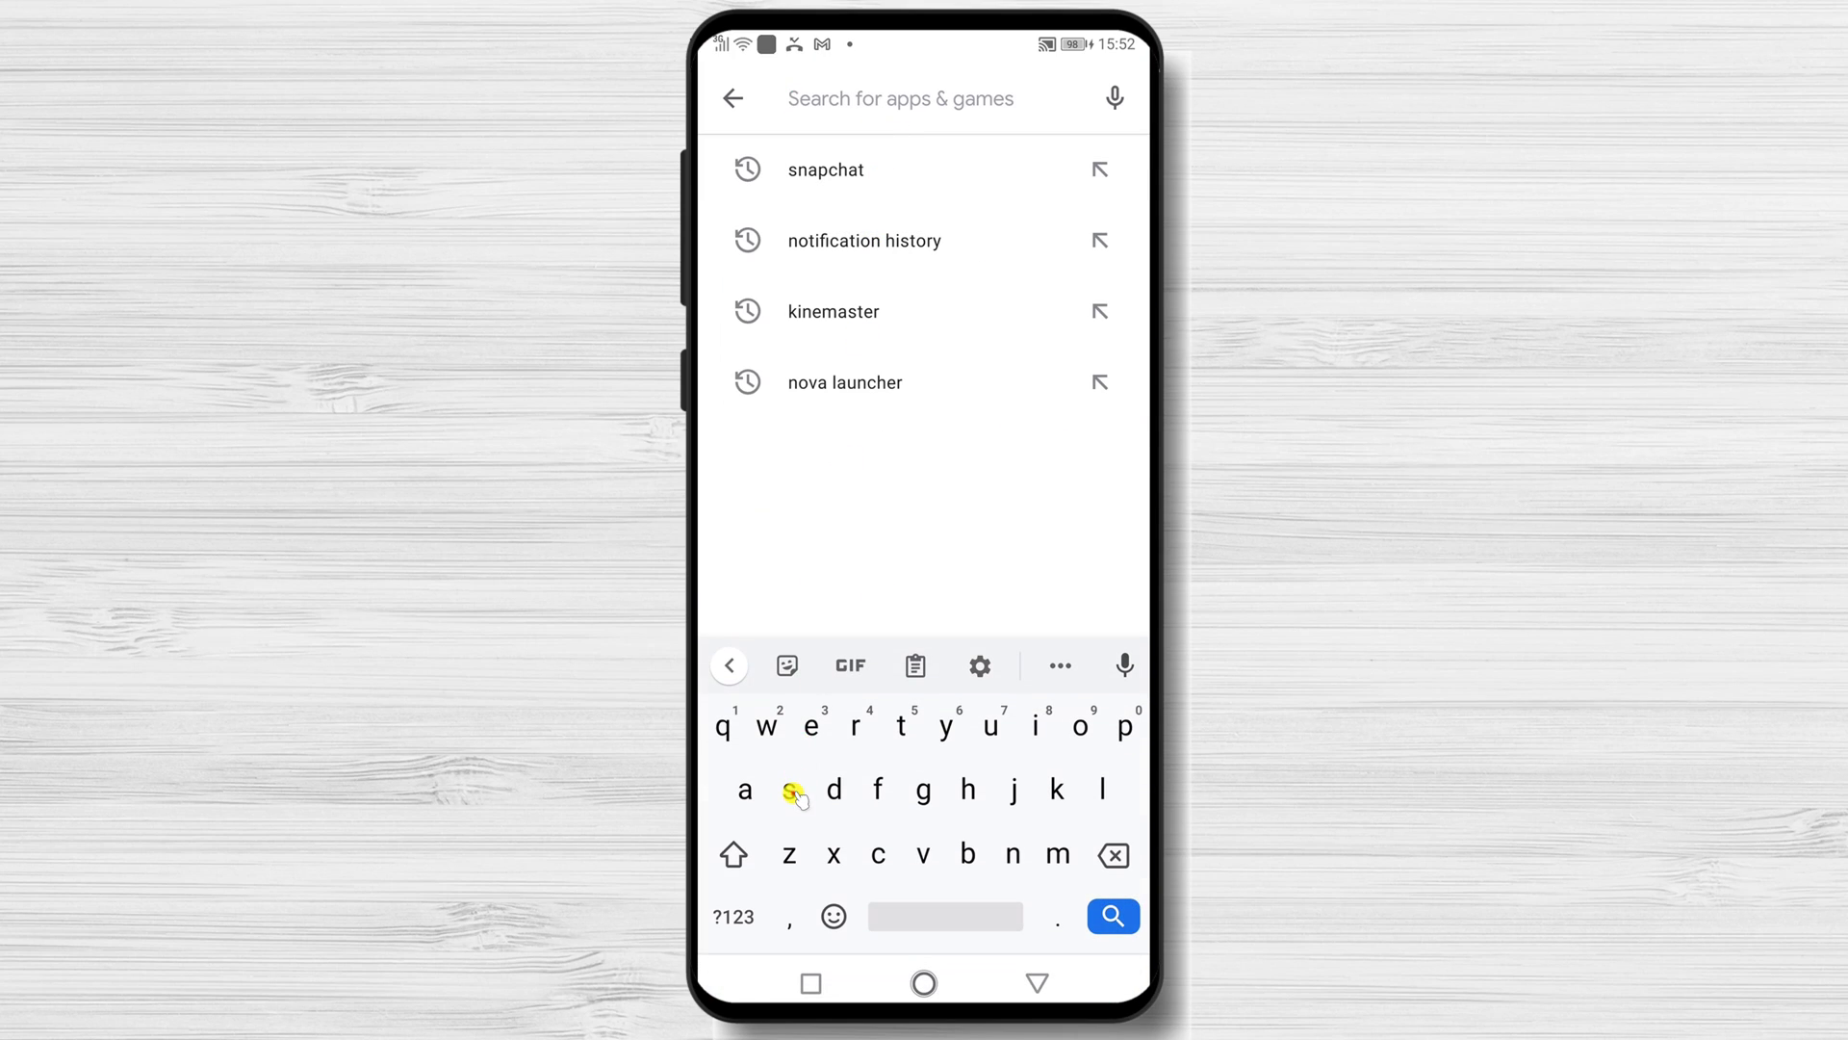
left_click(788, 789)
left_click(1038, 729)
left_click(925, 794)
left_click(1013, 854)
Step: Install Signal Private Messenger and launch it
left_click(879, 166)
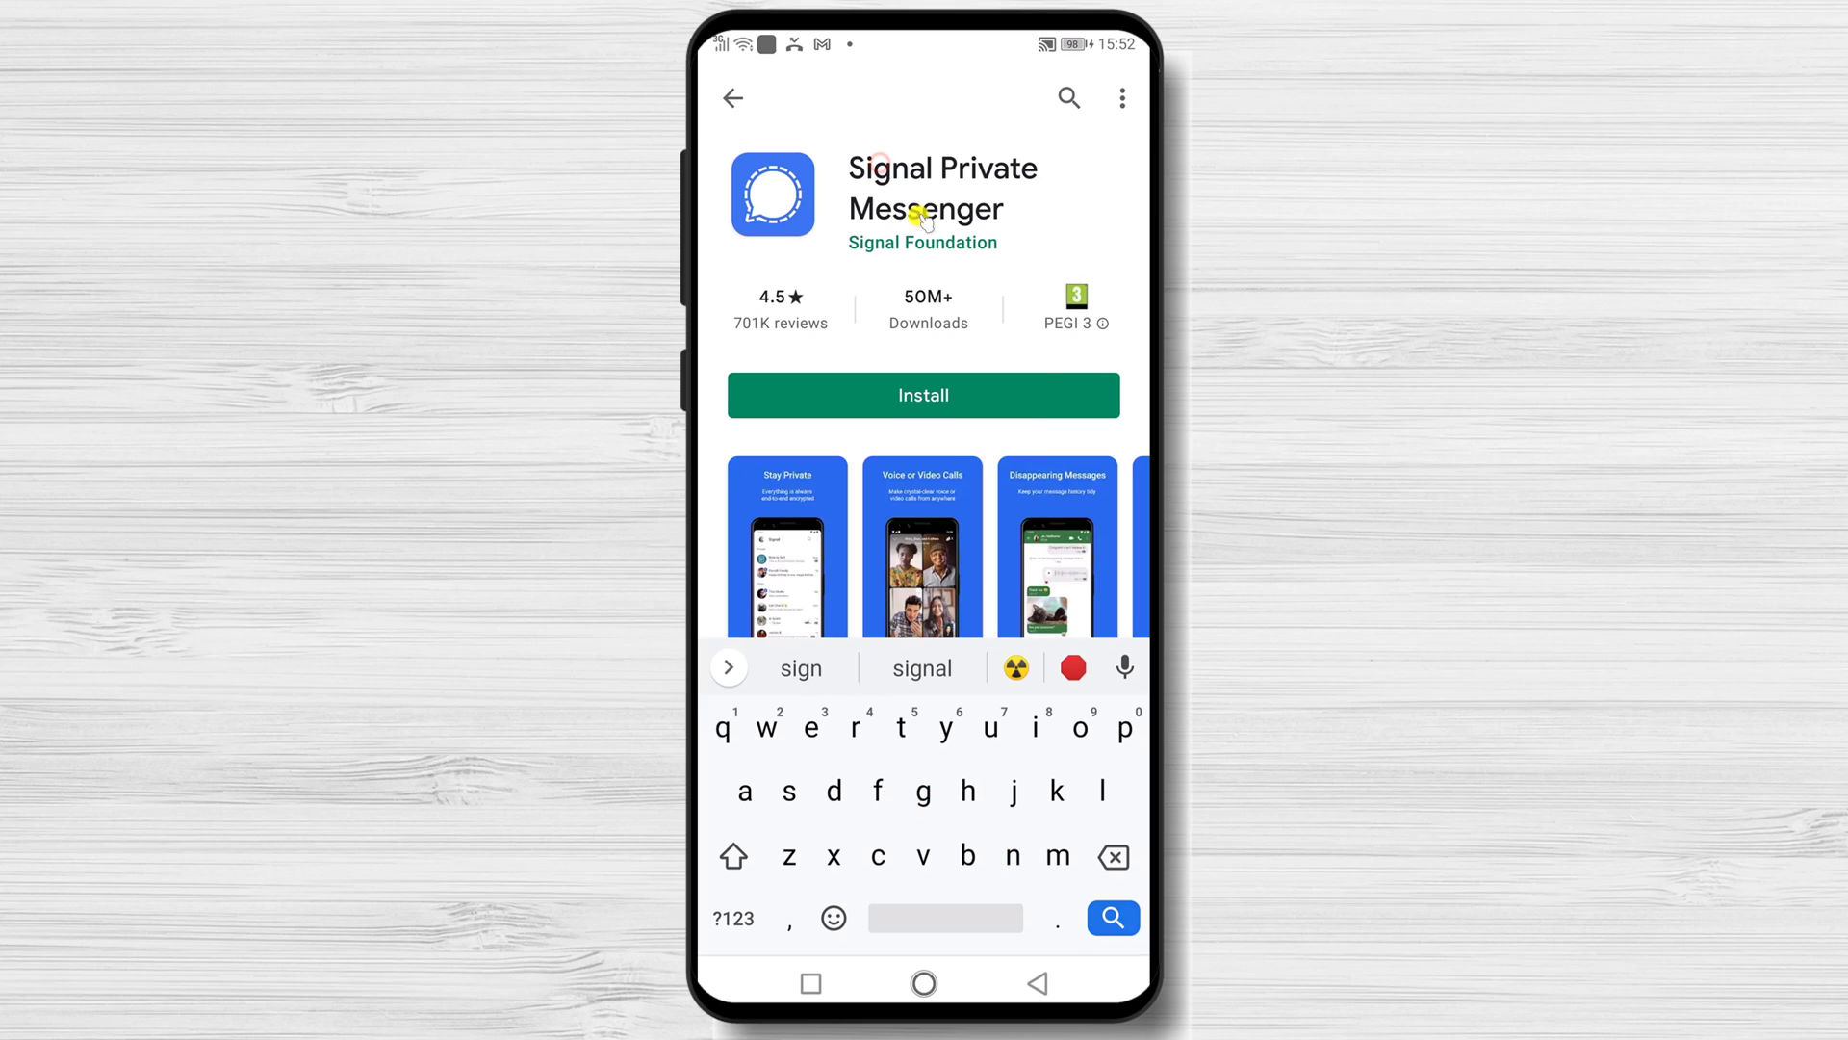
left_click(1056, 401)
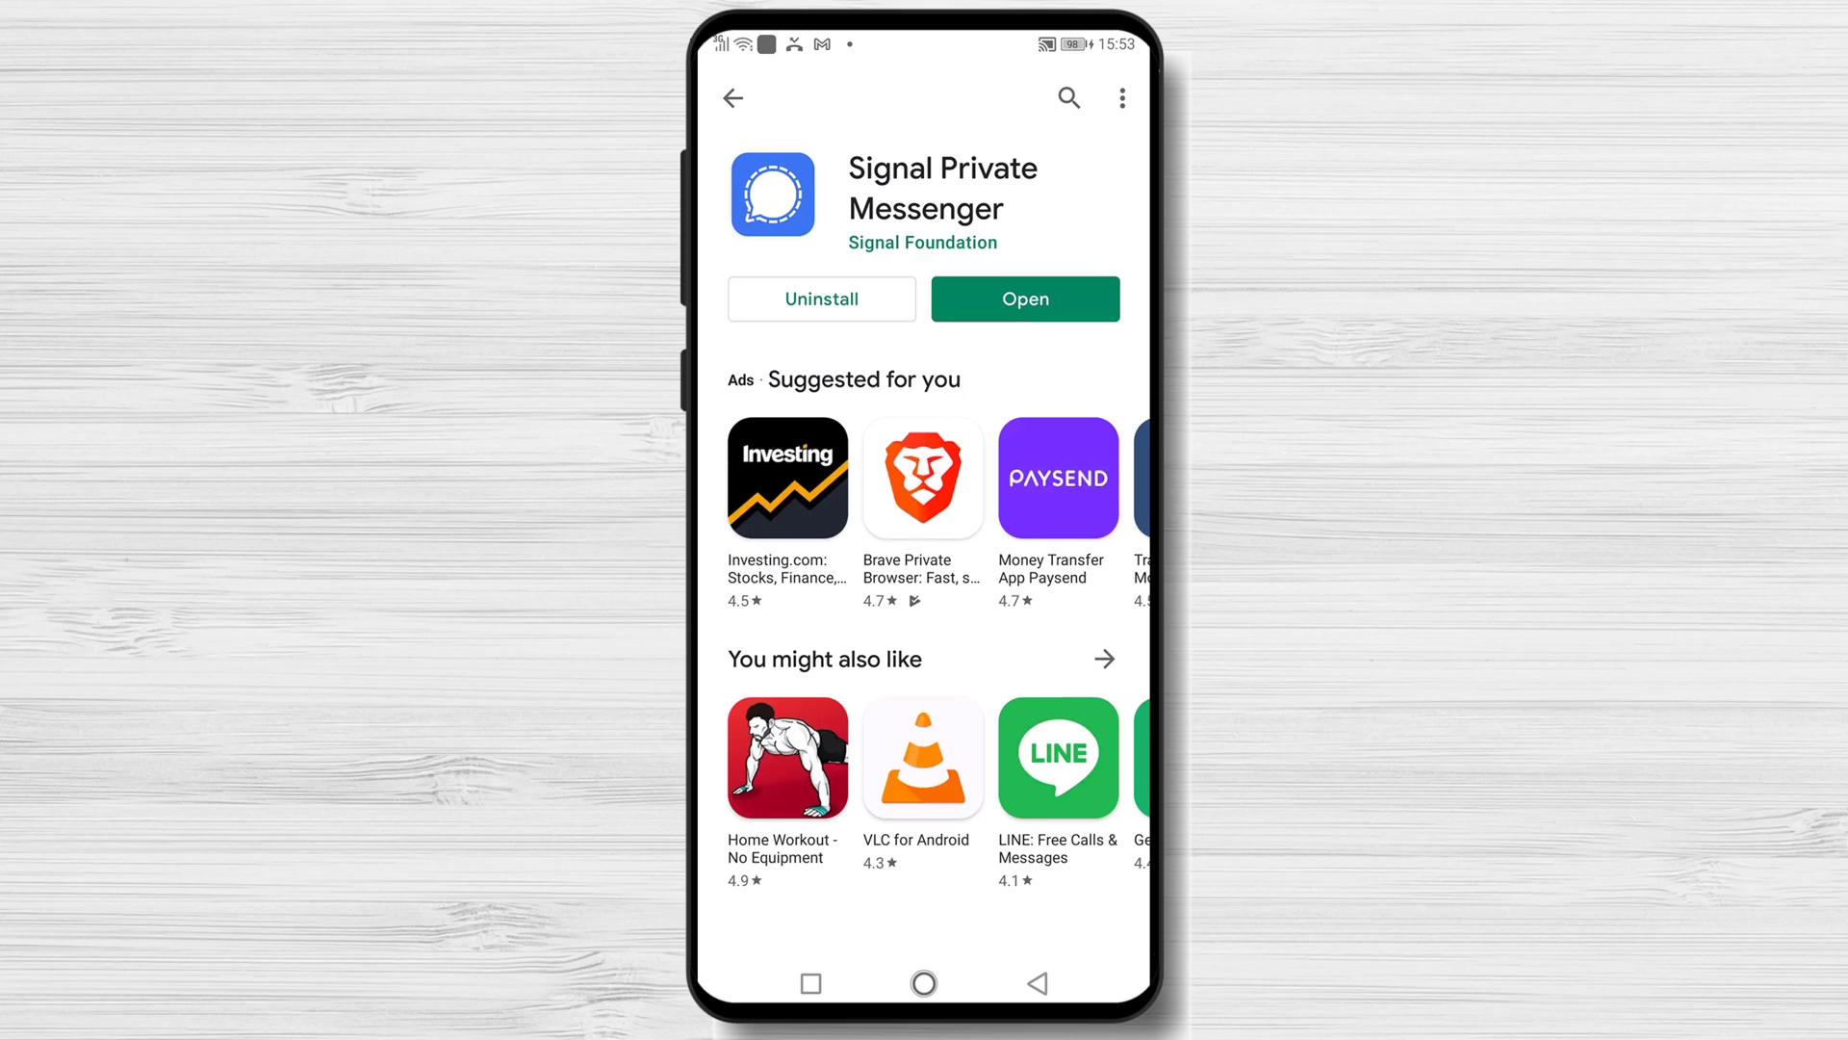
left_click(1034, 295)
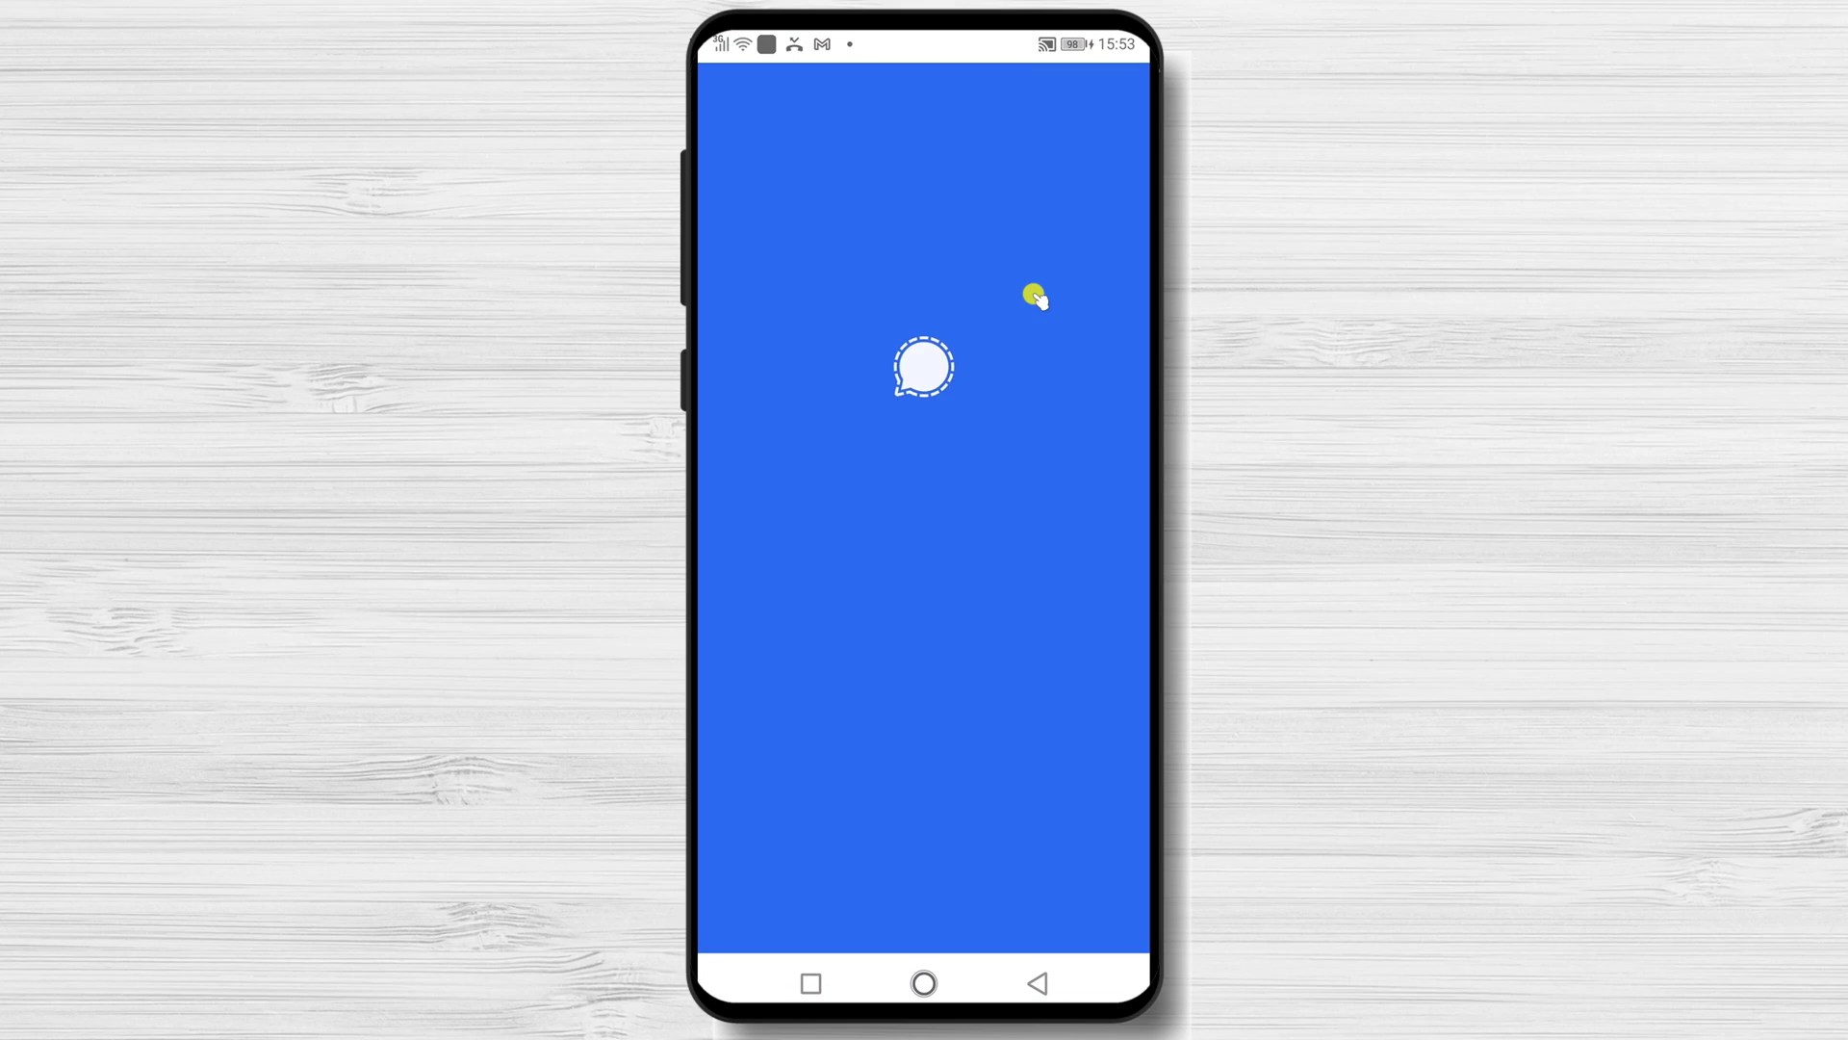
Step: Start Signal's first-run setup and allow access to contacts, photos/media/files, and phone calls
left_click(980, 869)
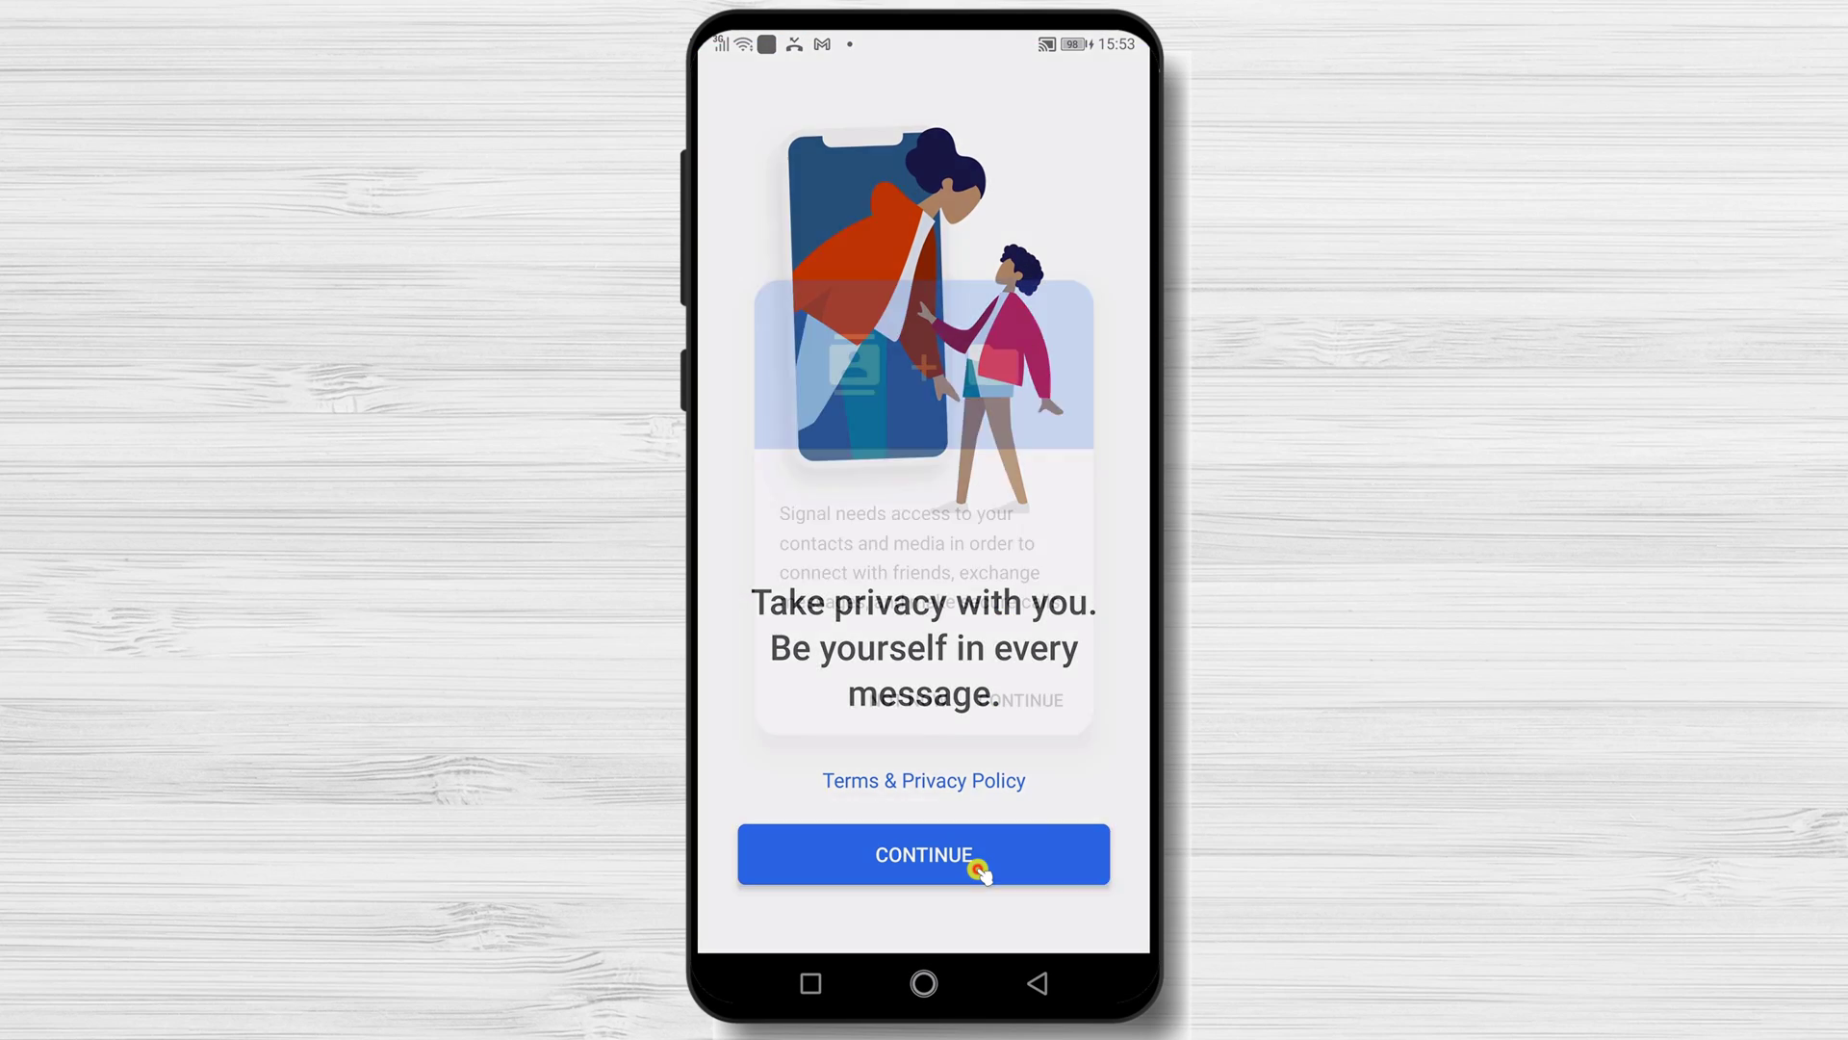
left_click(1024, 721)
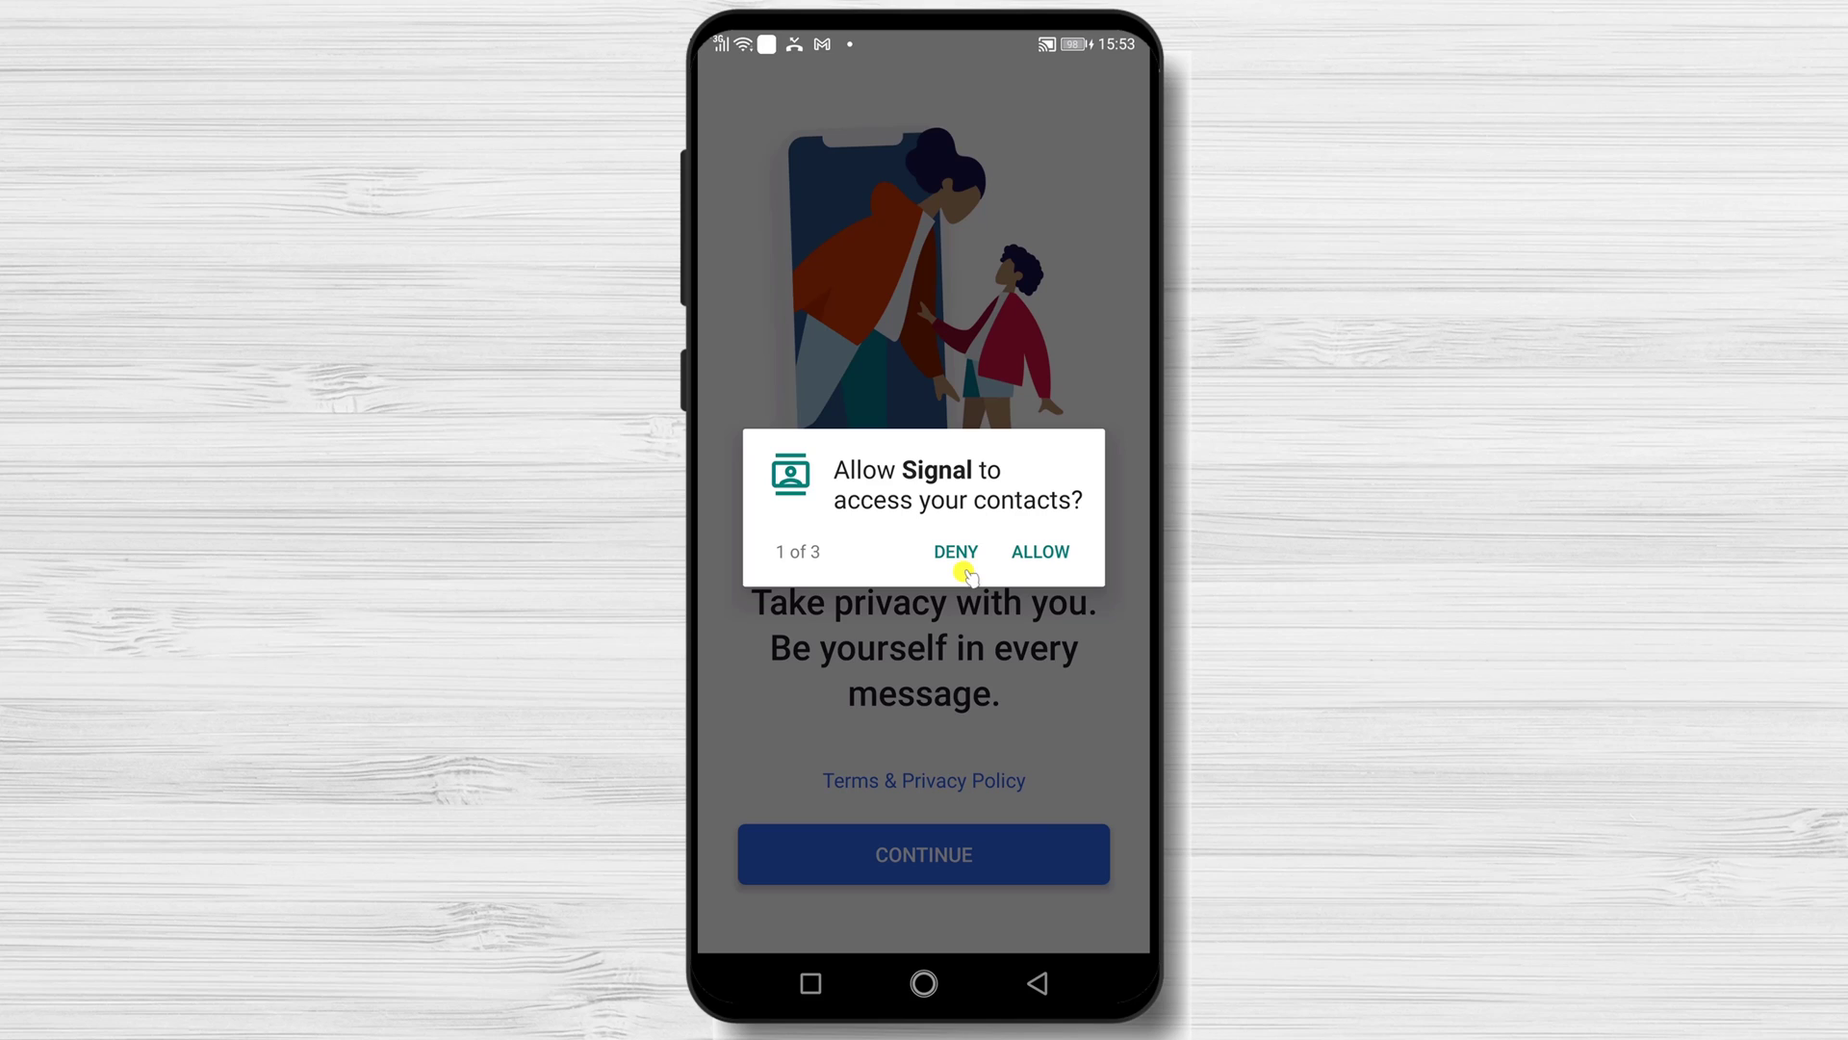
left_click(1035, 558)
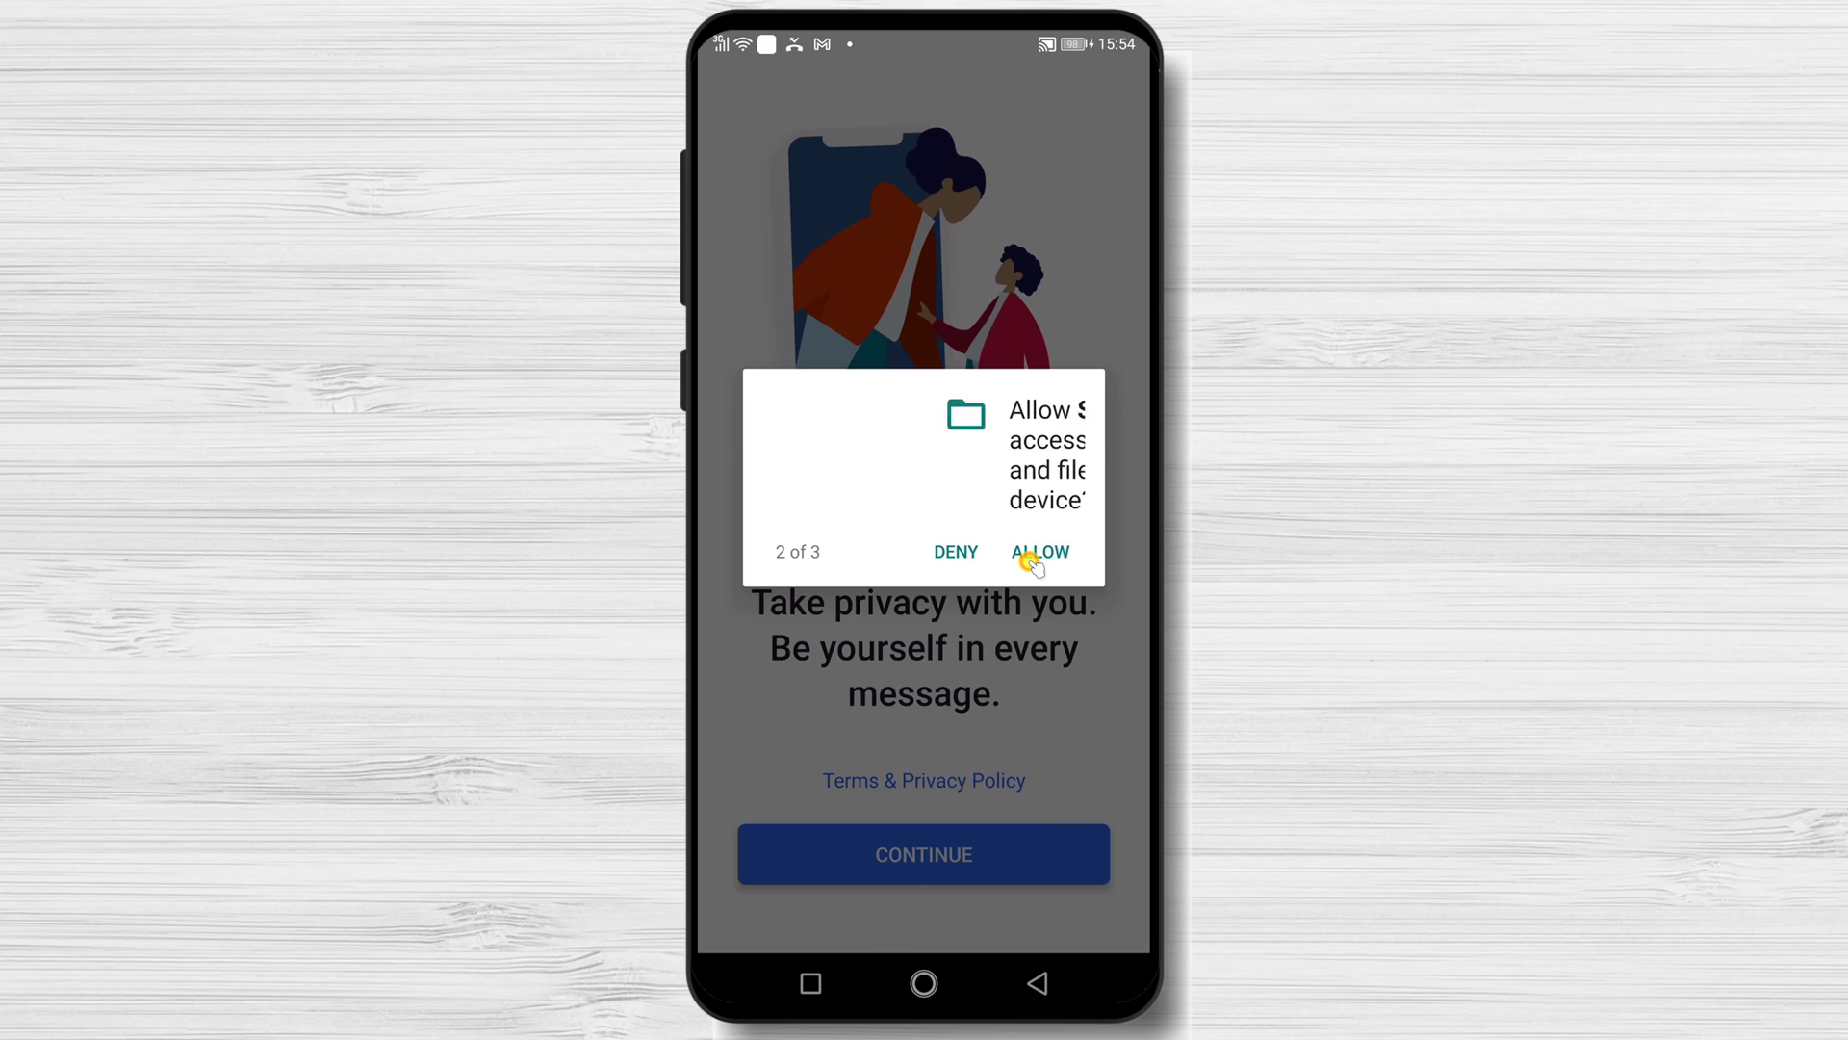
left_click(1035, 558)
left_click(1035, 558)
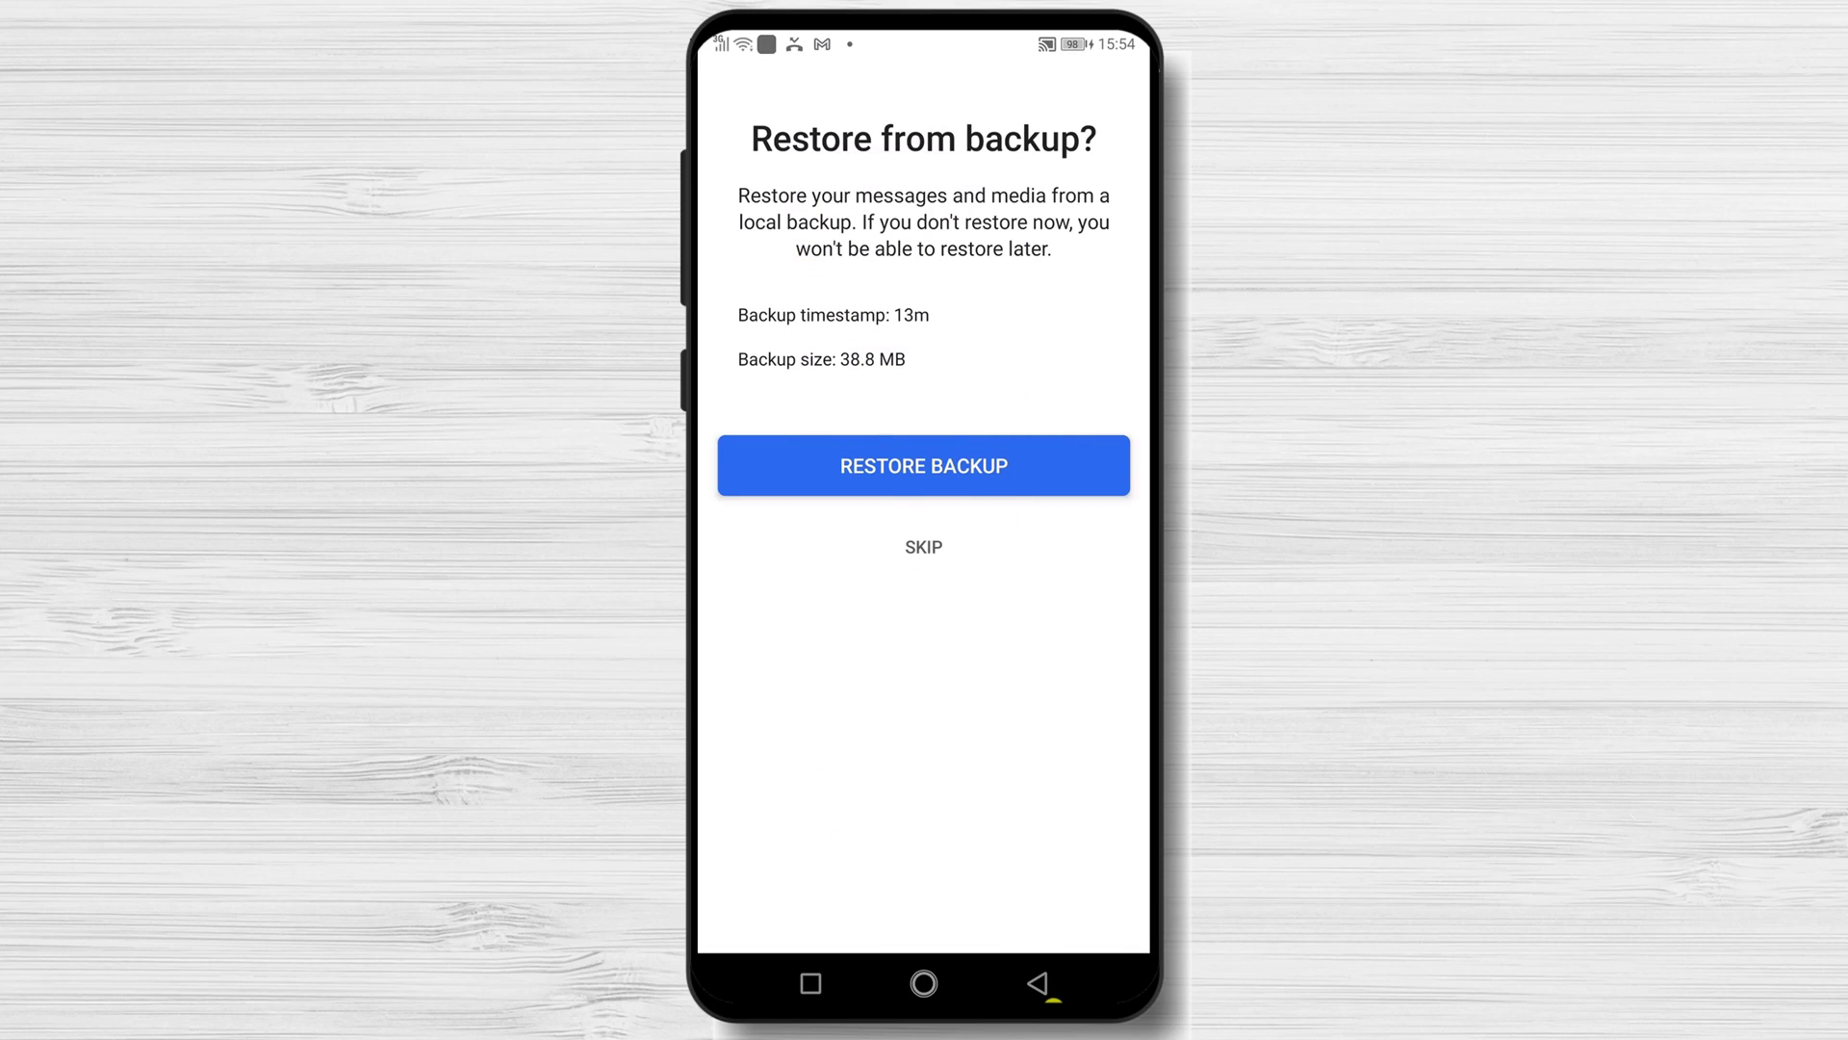
Step: Restore the 38.8 MB local backup by entering its 30-digit backup passphrase
left_click(982, 468)
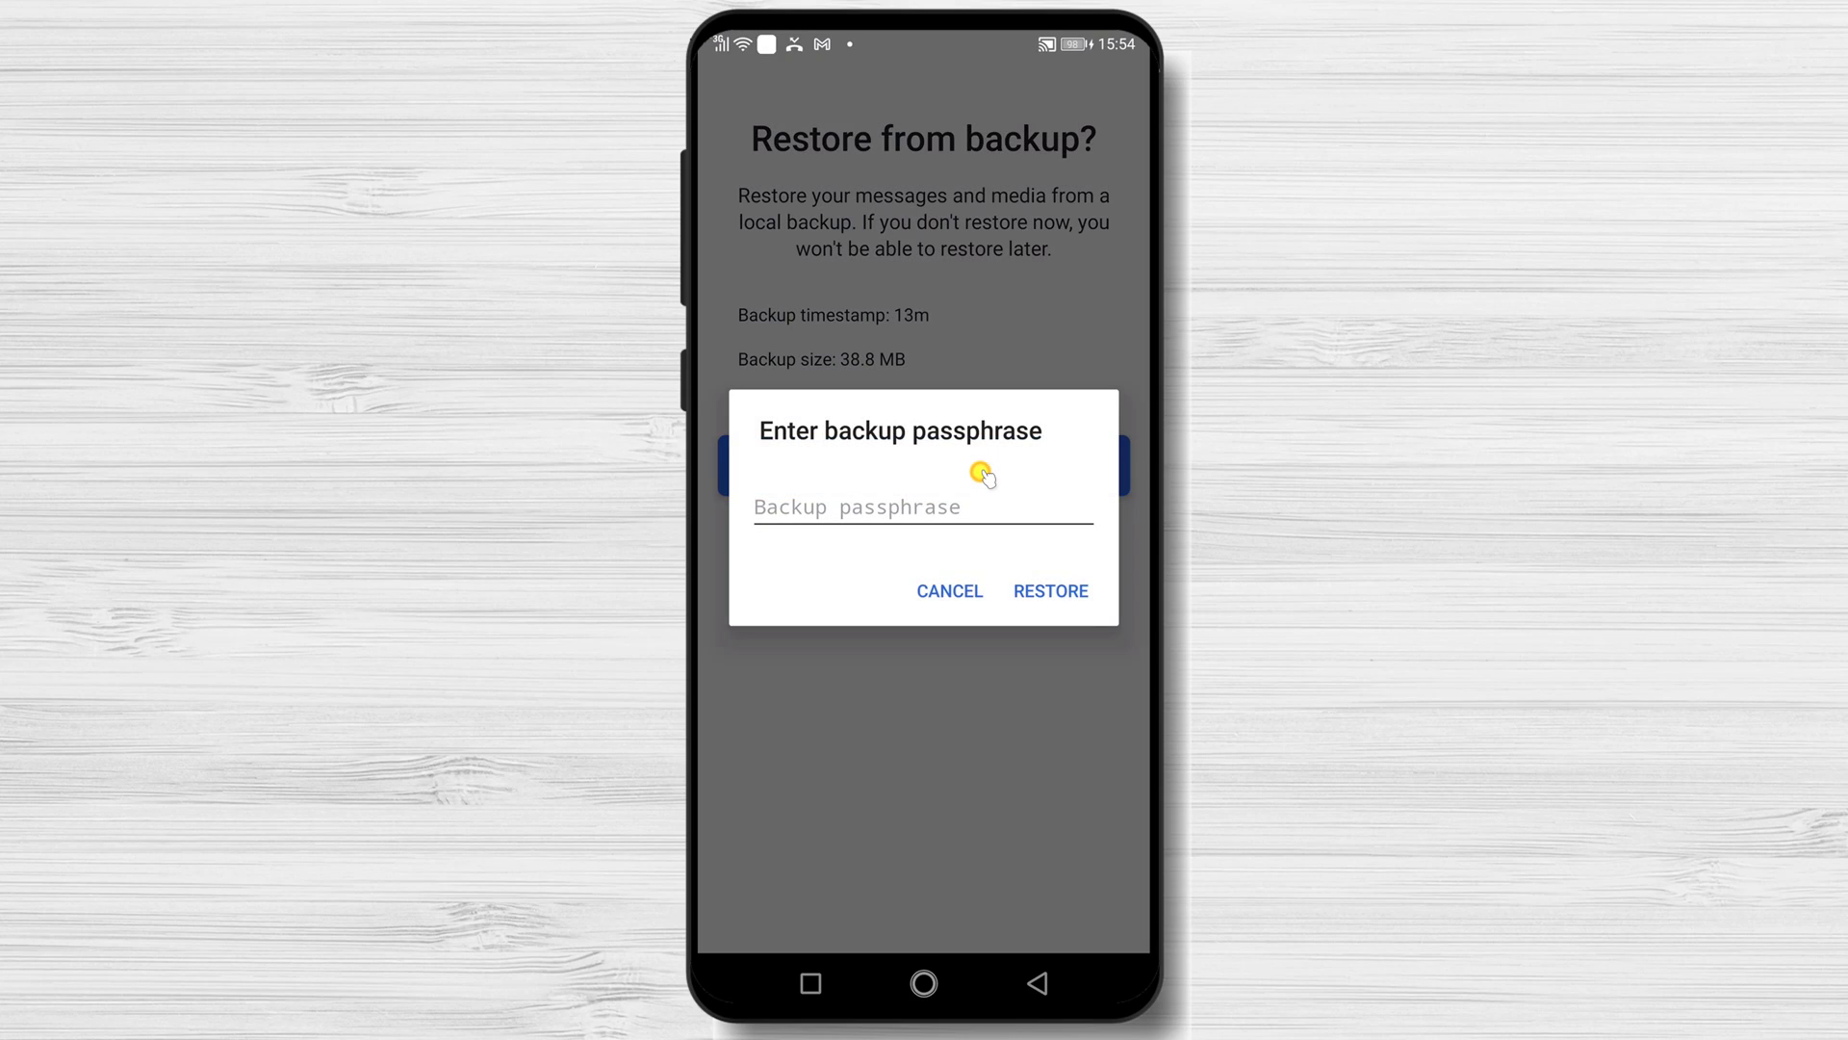
left_click(905, 496)
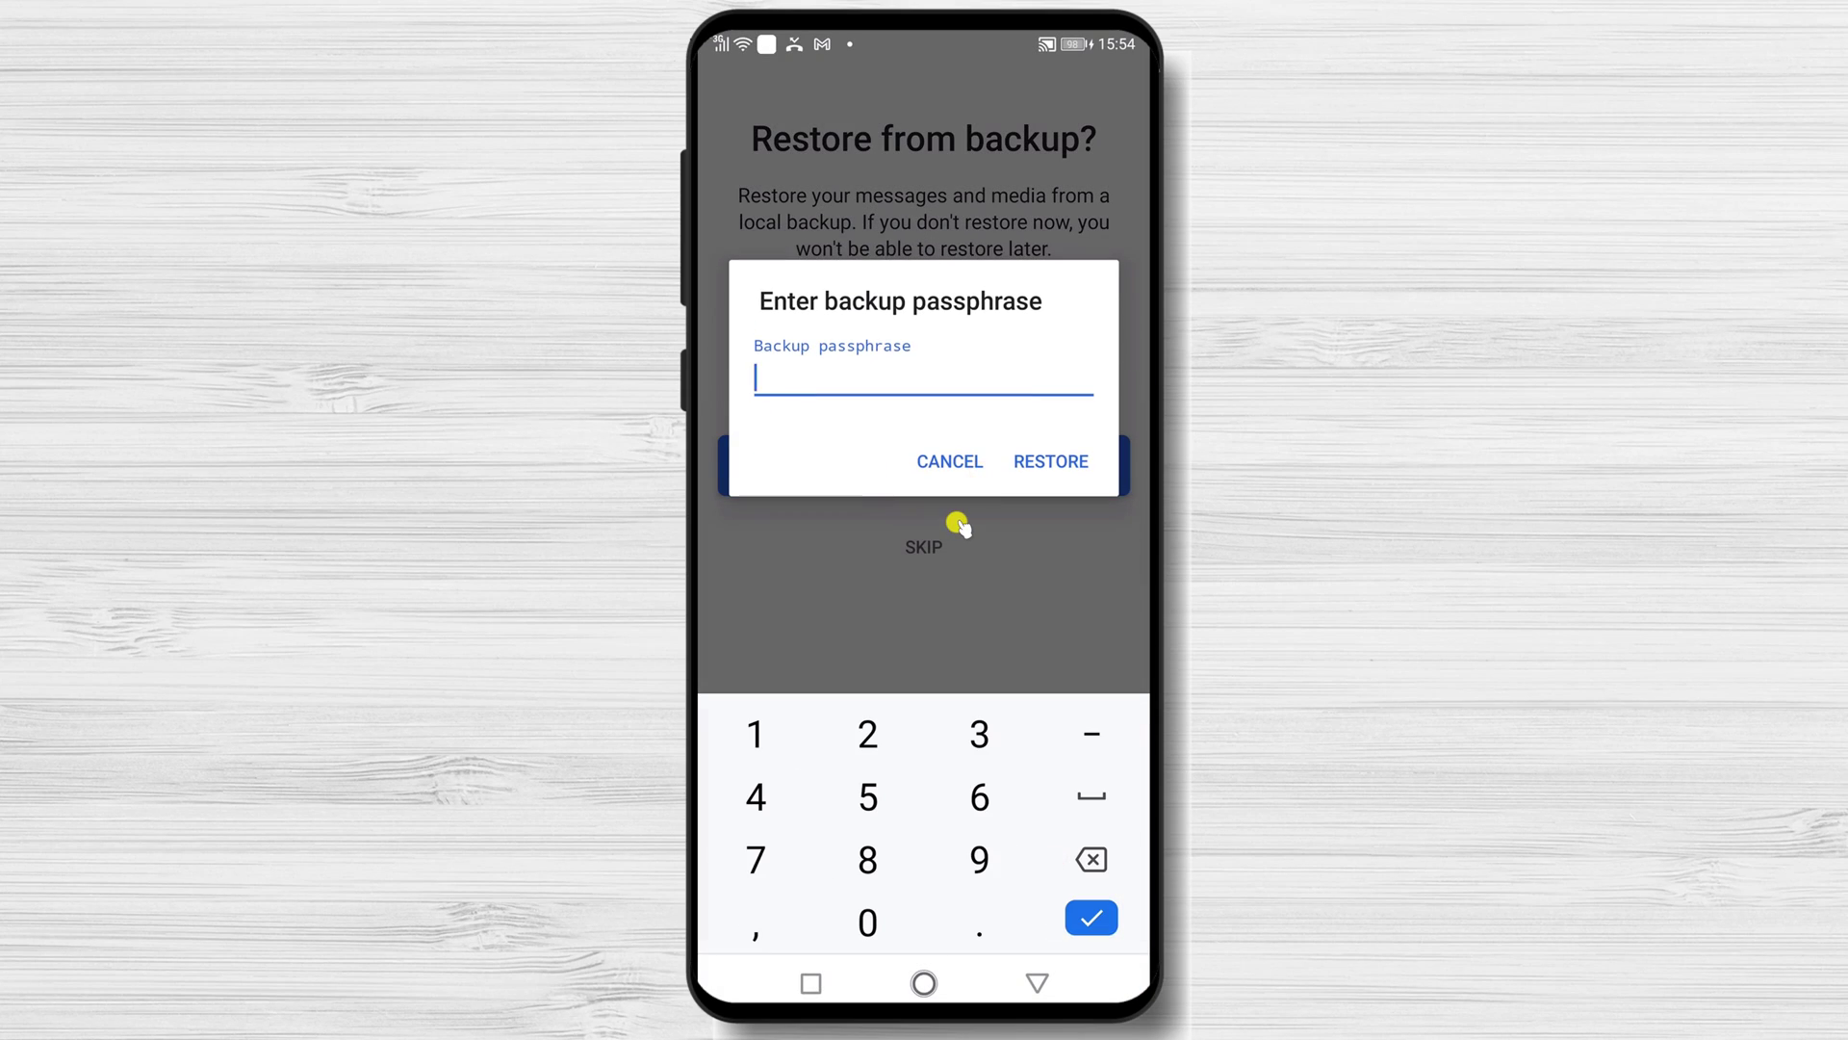
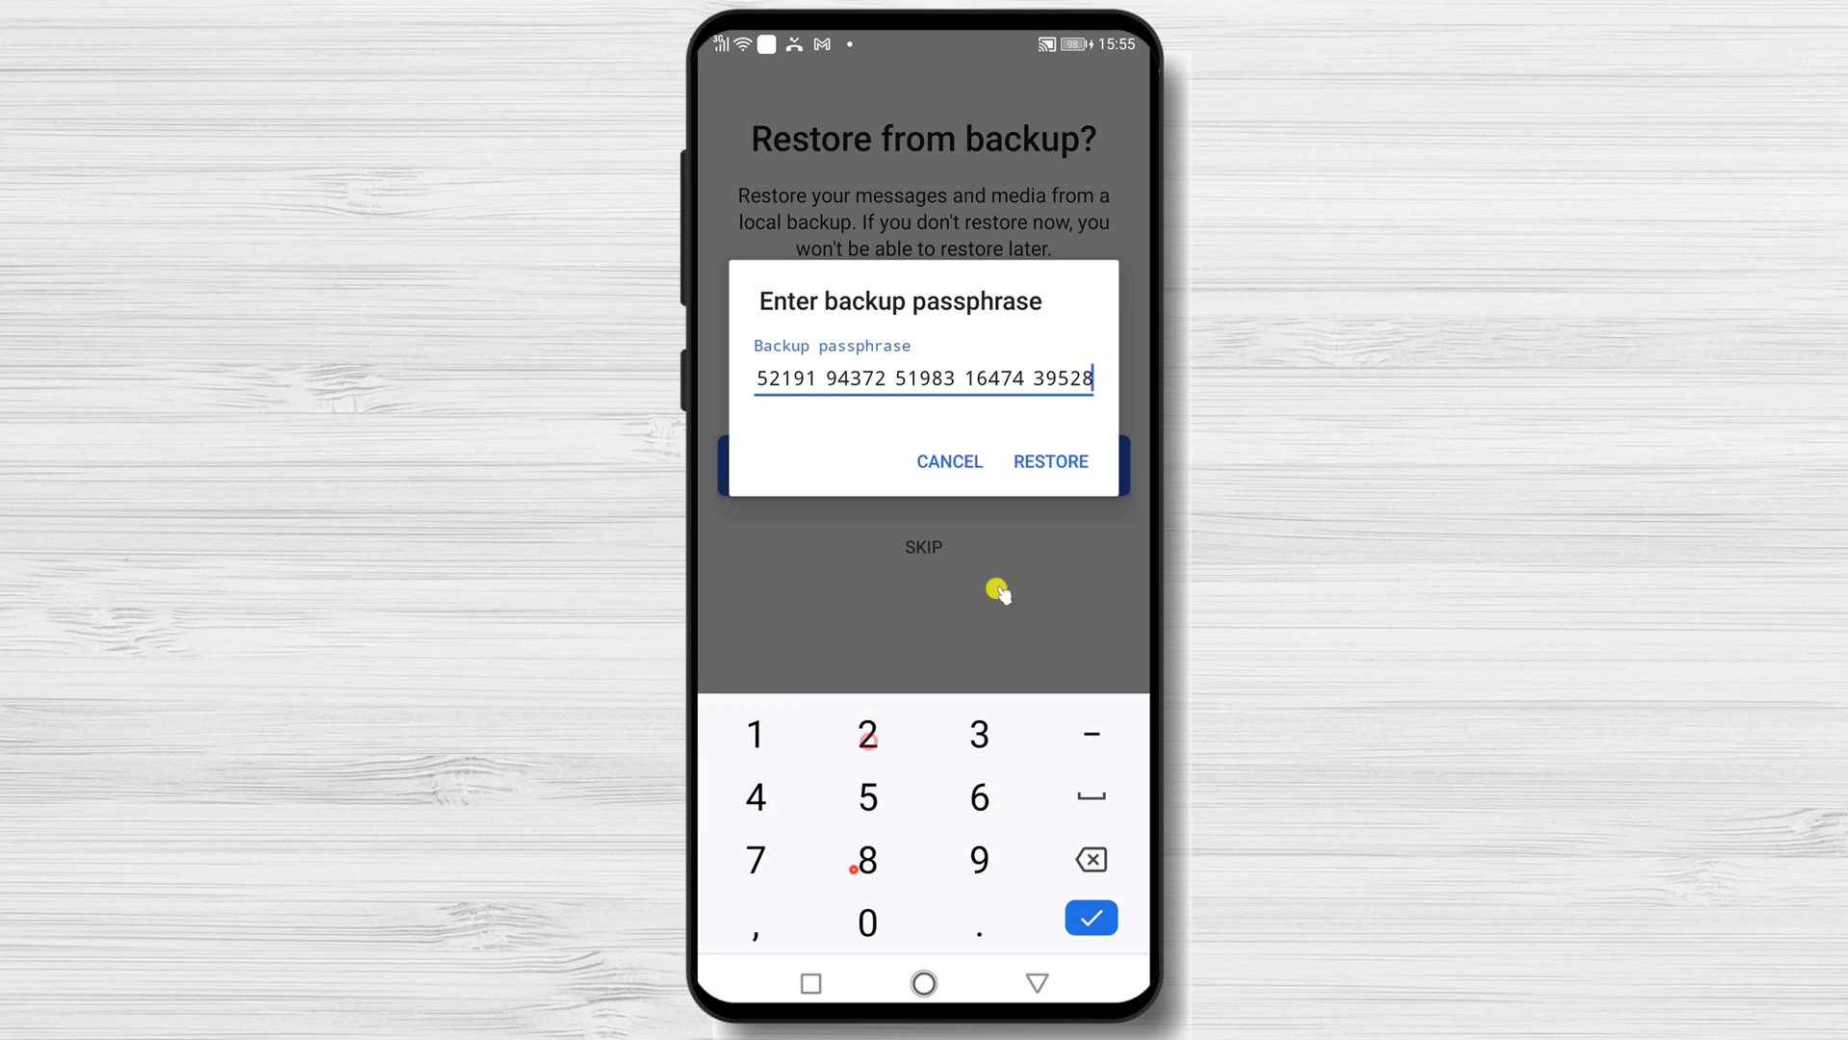
left_click(1058, 464)
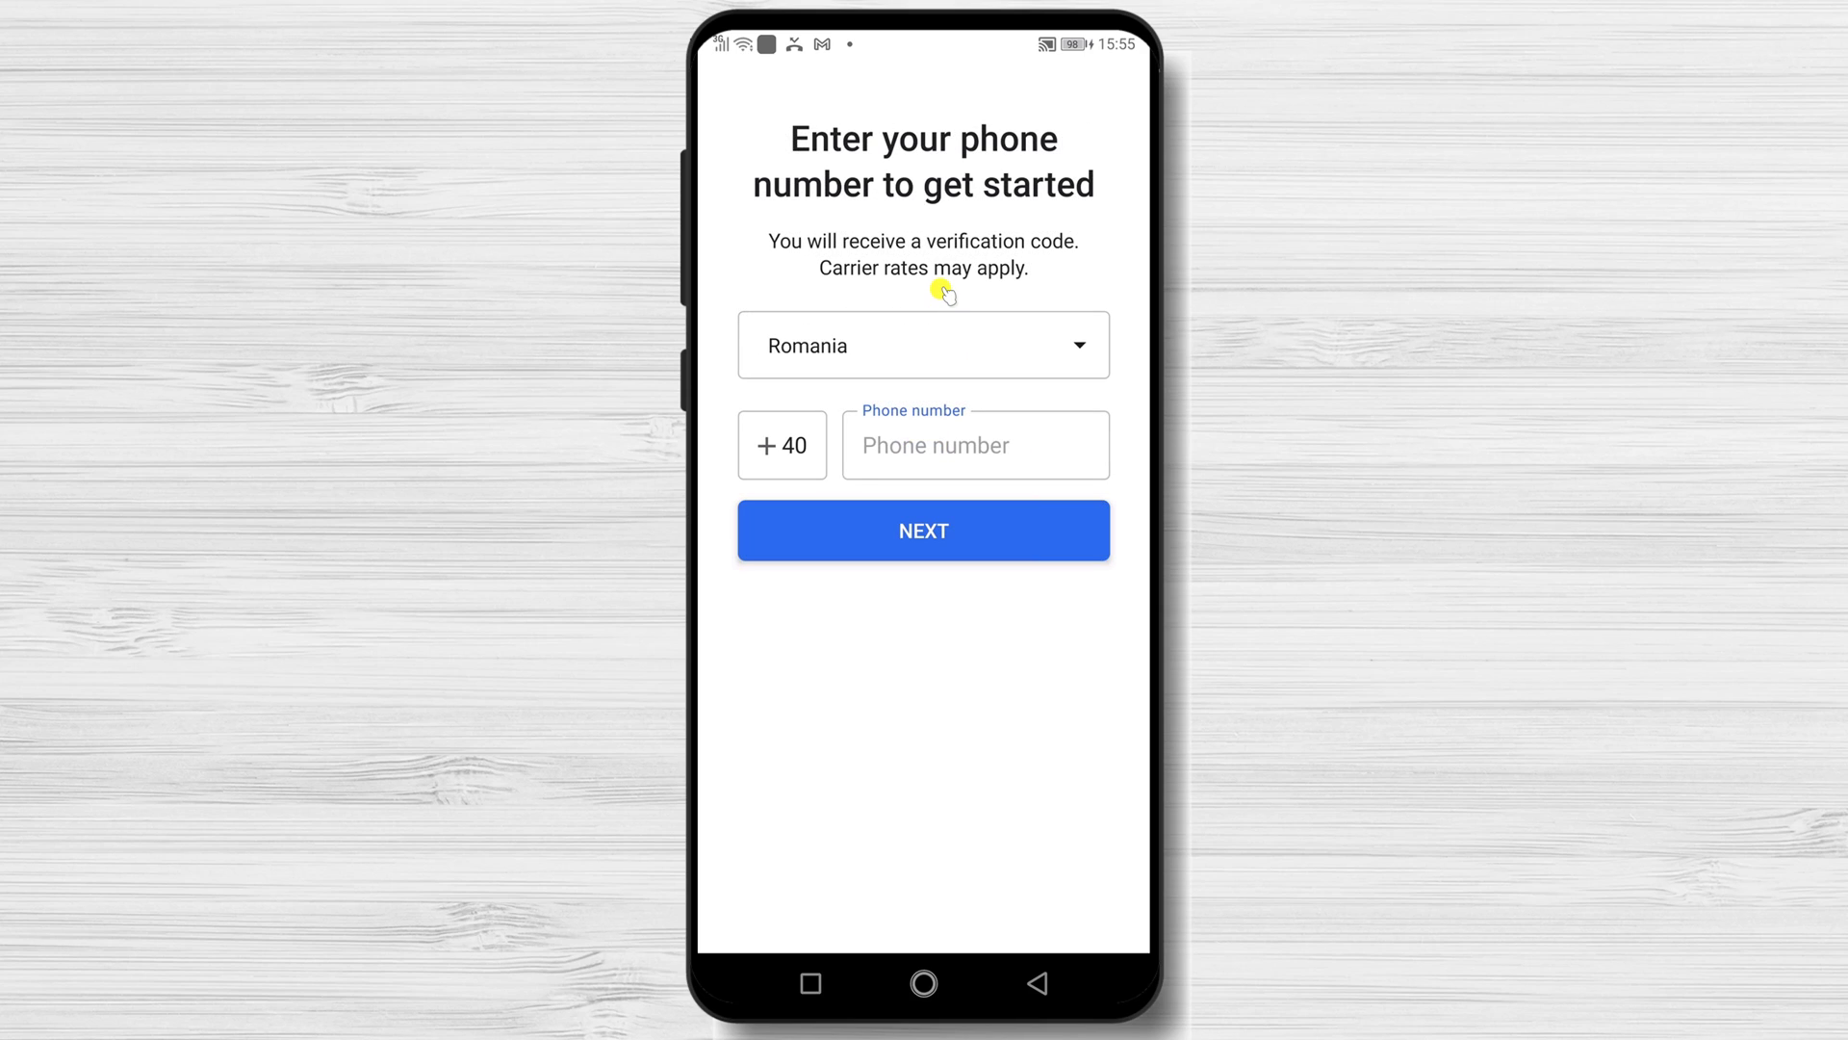
Step: Register the phone's number and enter the SMS verification code
left_click(963, 464)
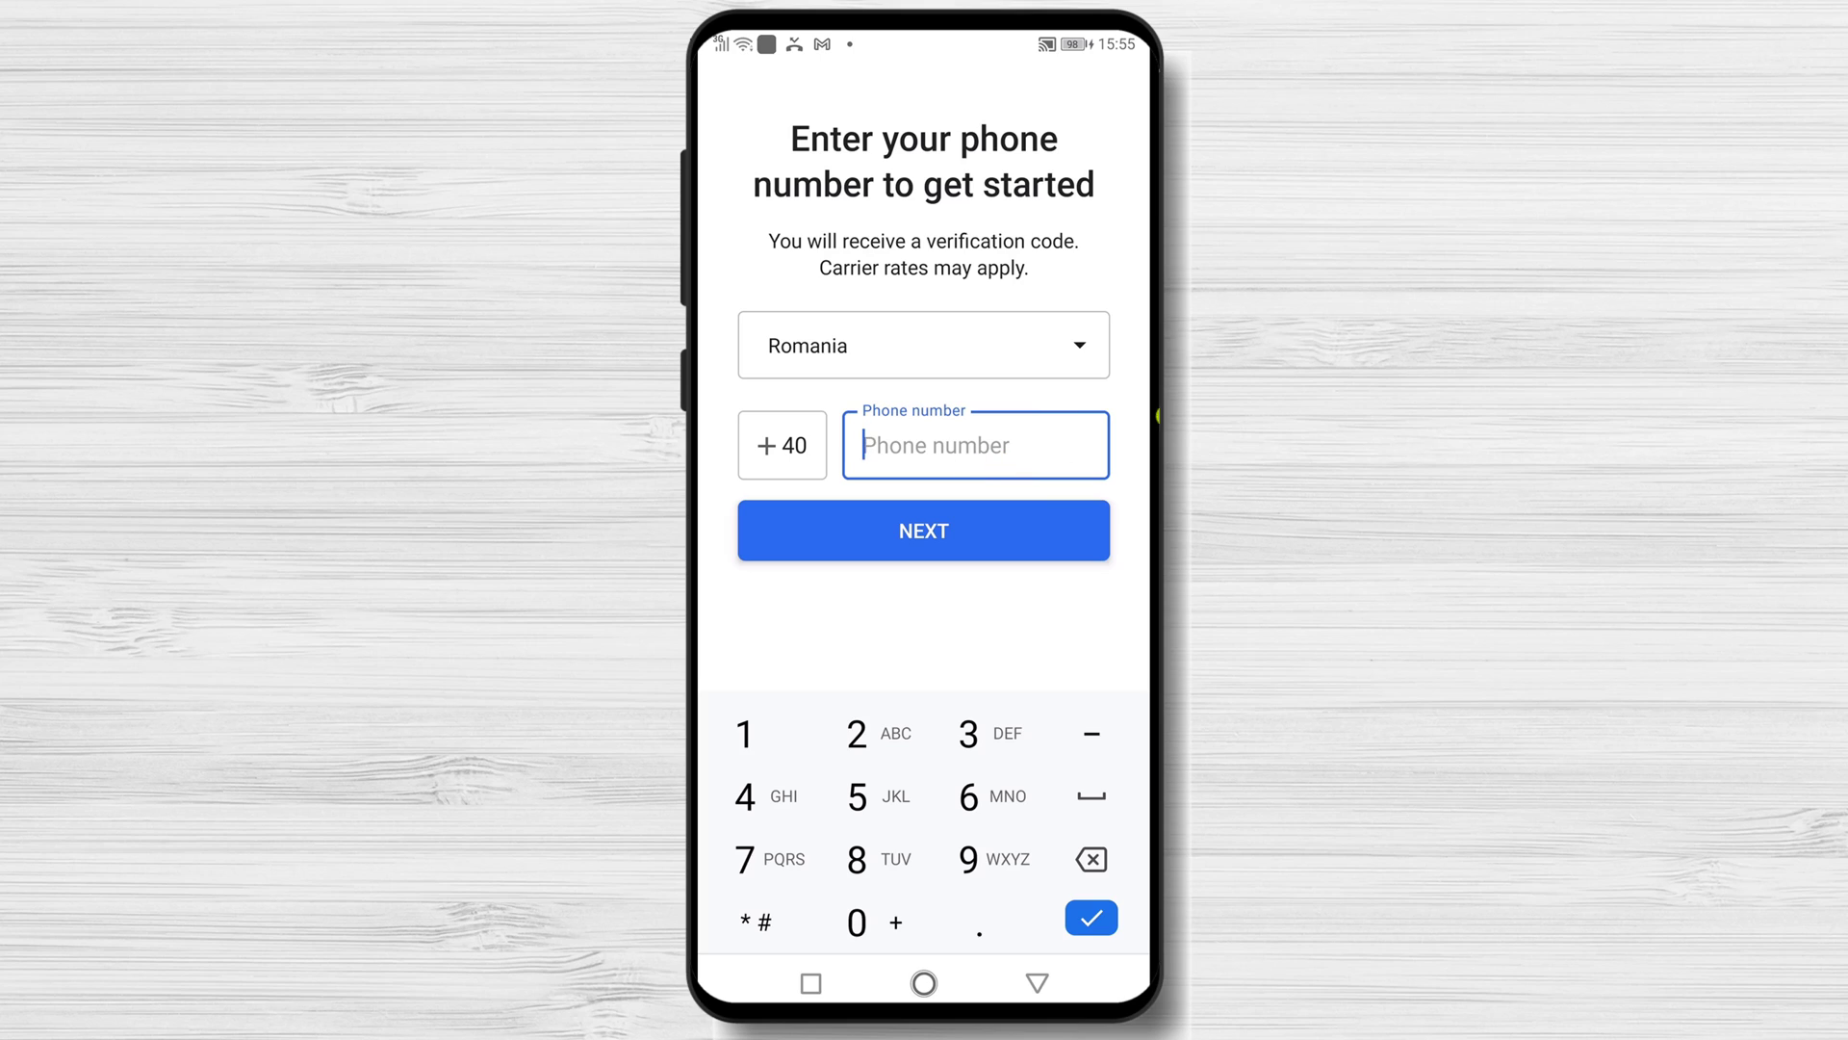
left_click(965, 527)
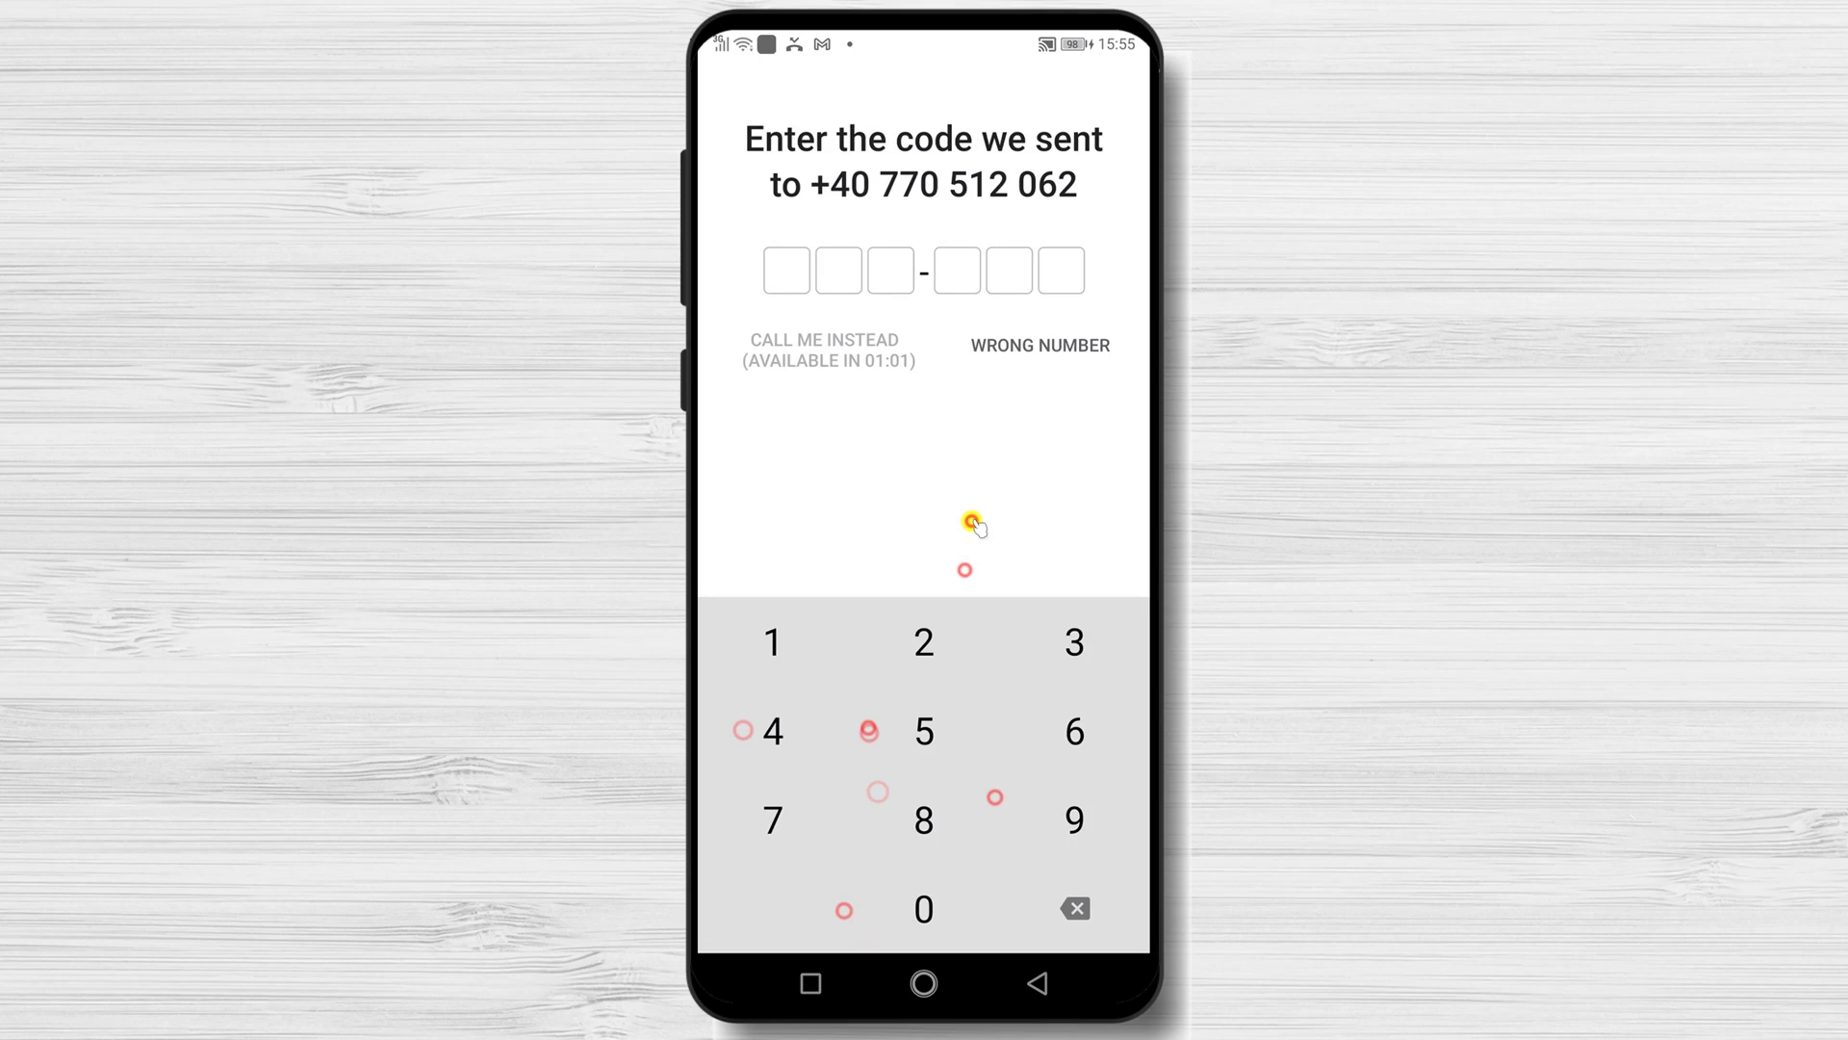
left_click(773, 642)
left_click(773, 642)
left_click(924, 642)
left_click(924, 909)
left_click(773, 821)
left_click(1075, 820)
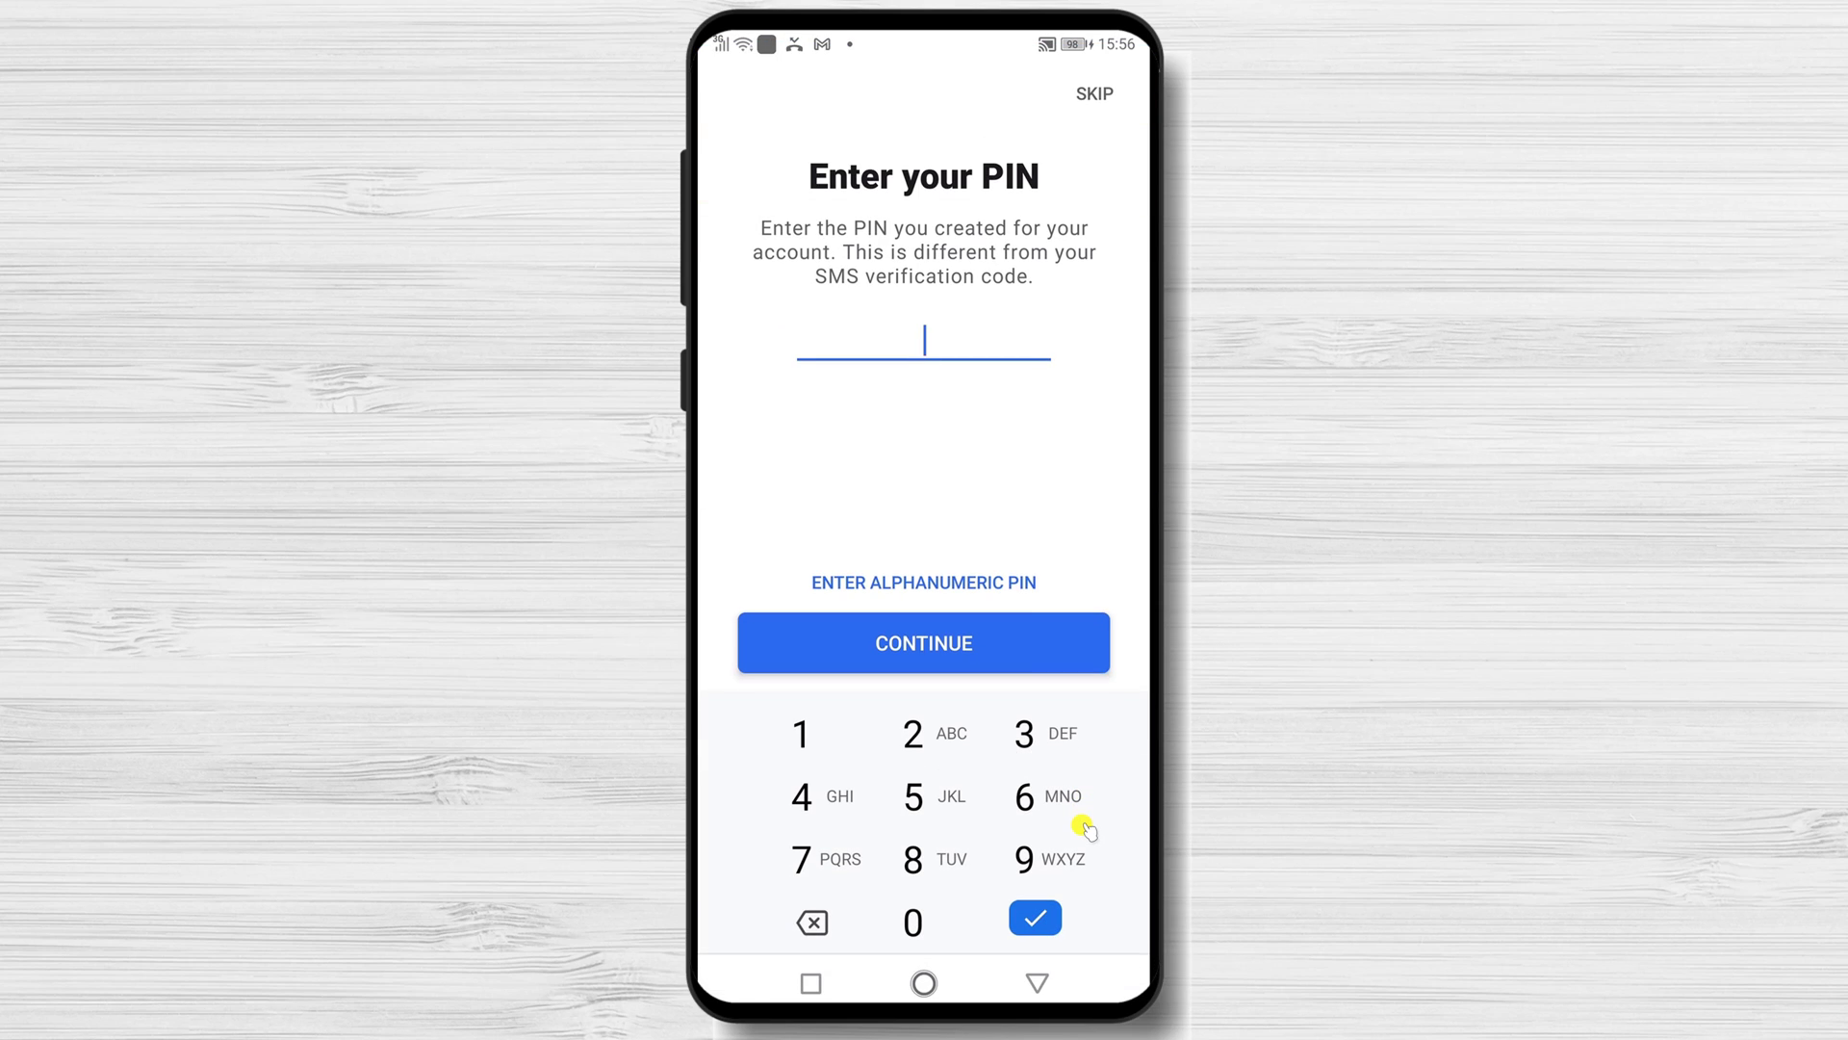
Step: Enter the account PIN and accept the prefilled restored profile name
left_click(833, 859)
left_click(930, 810)
left_click(1023, 739)
left_click(929, 803)
left_click(1025, 905)
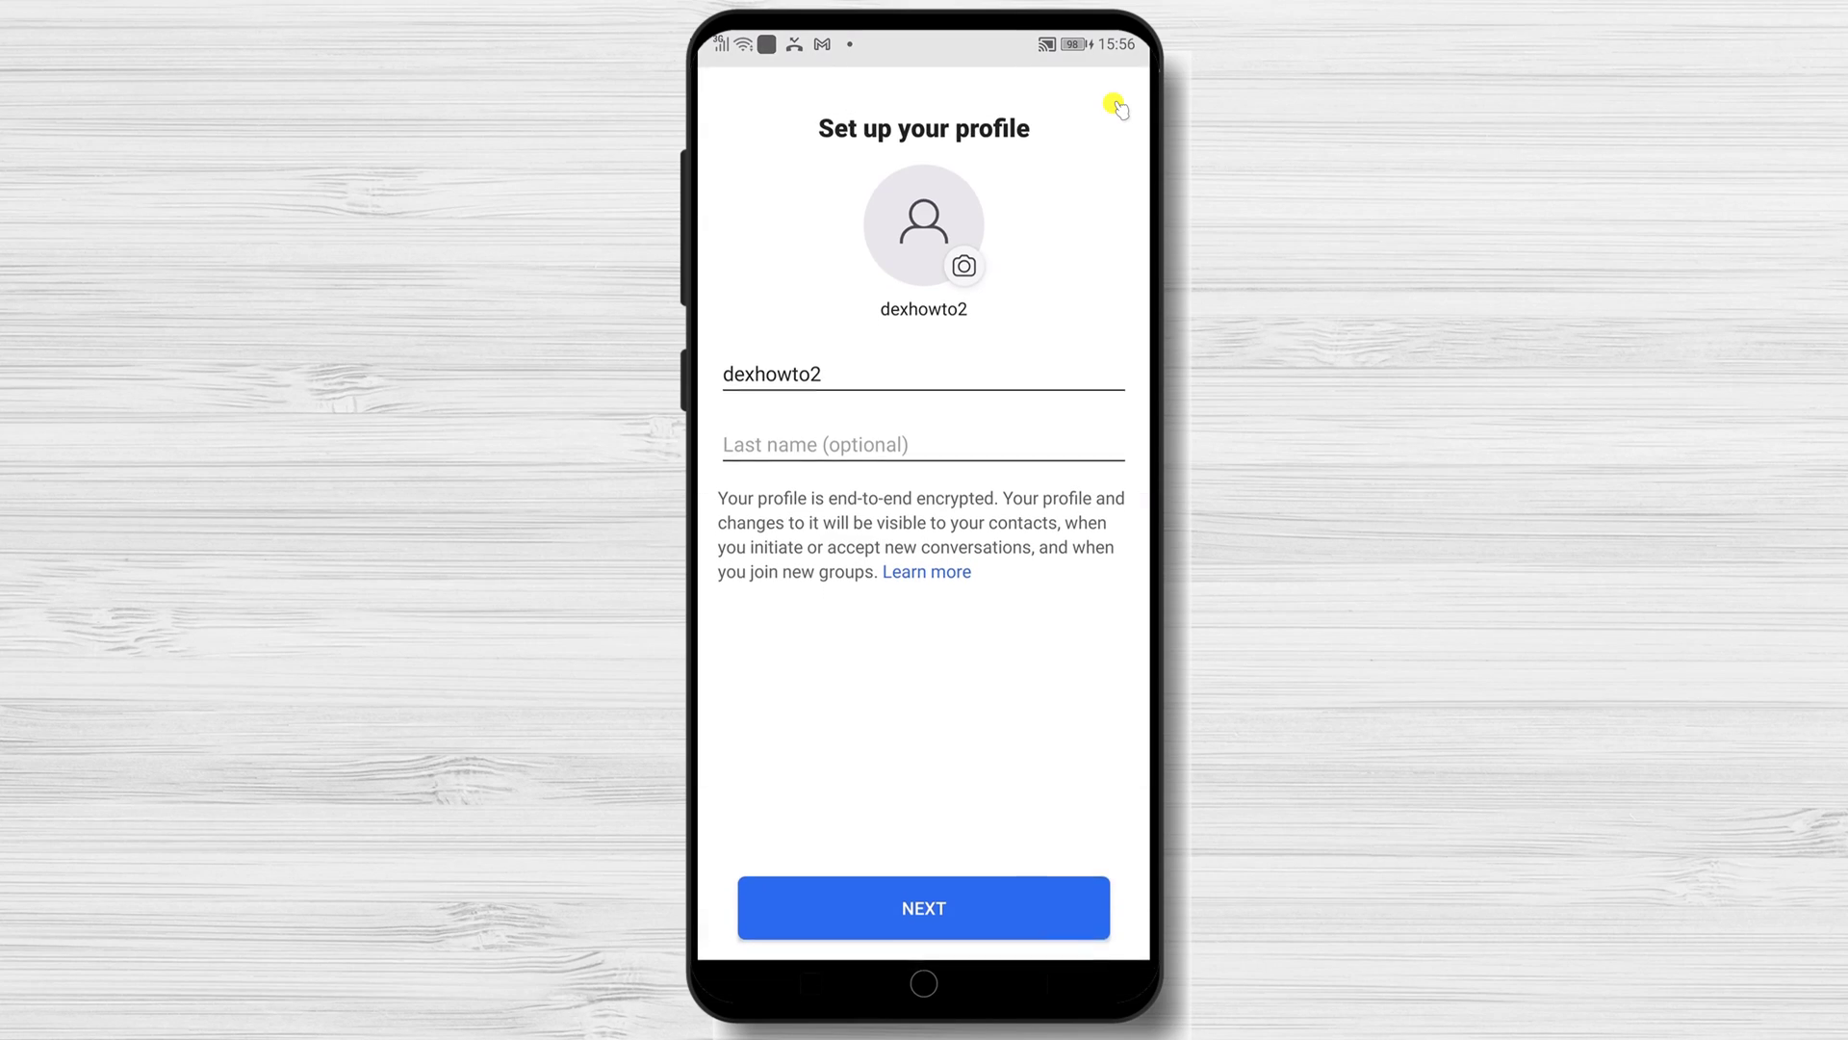
left_click(989, 890)
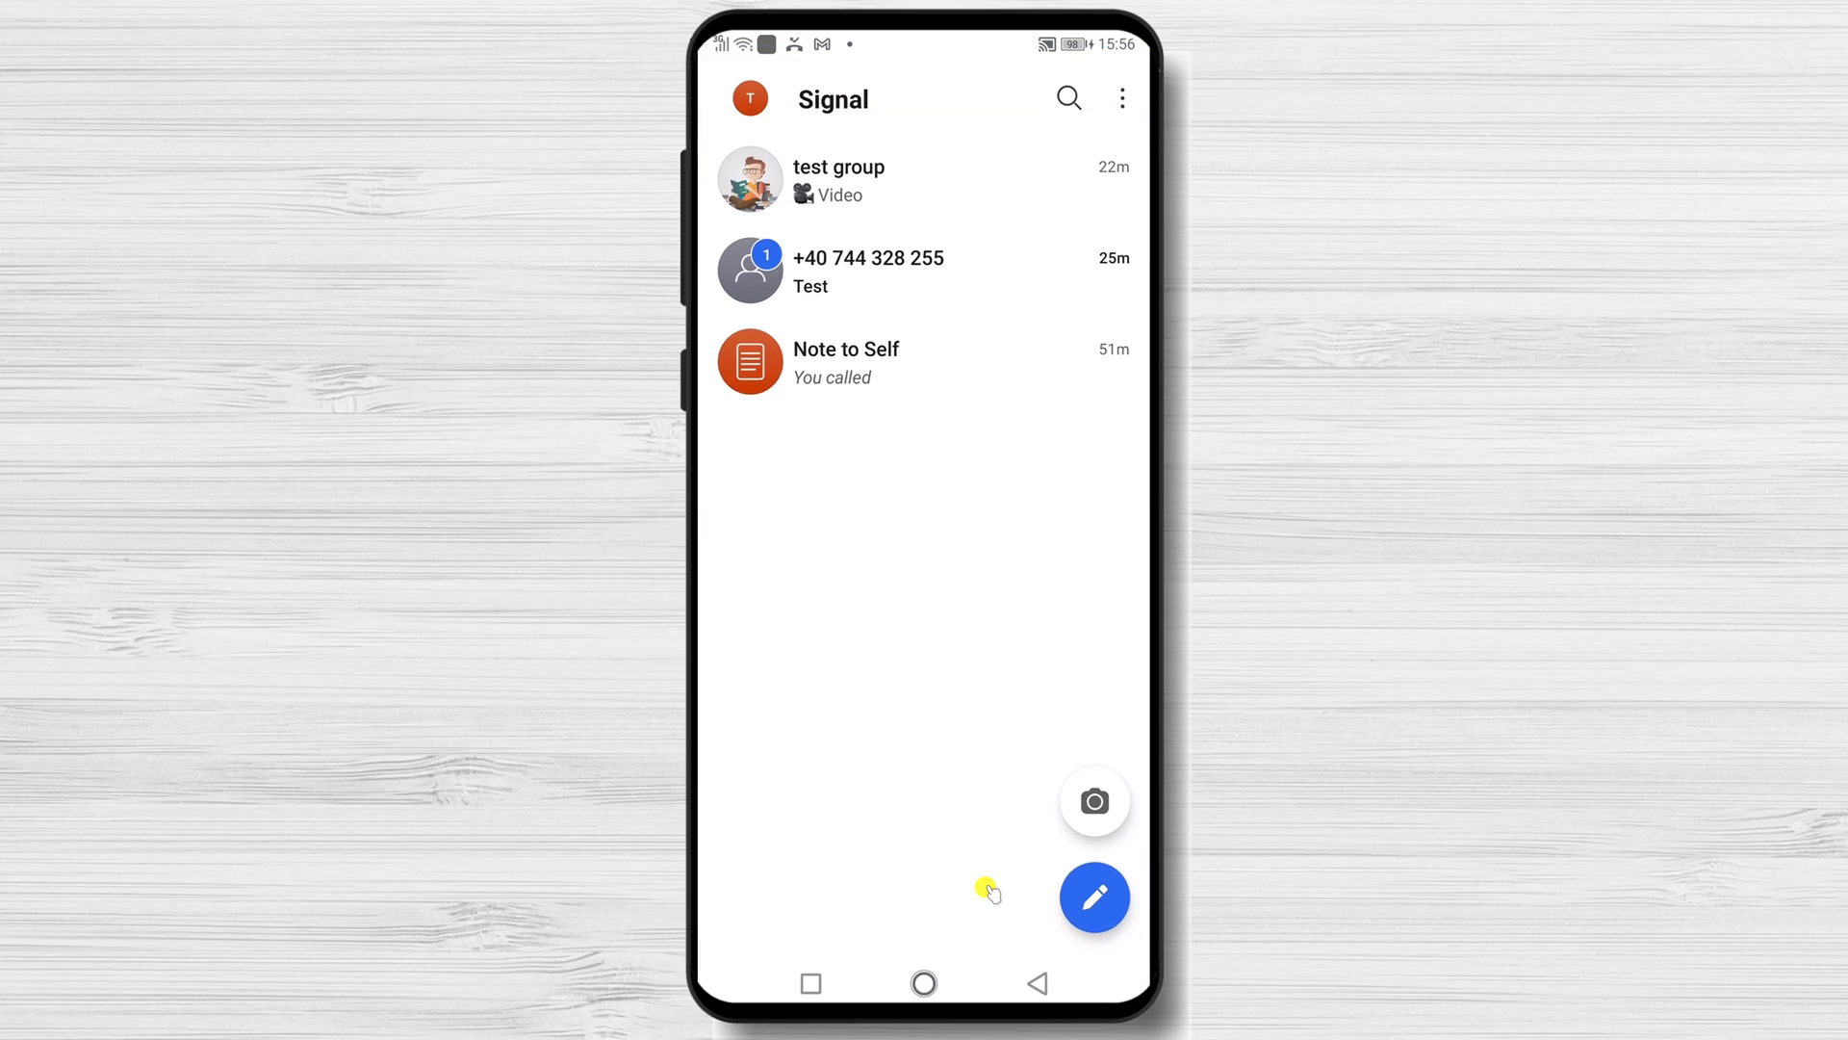